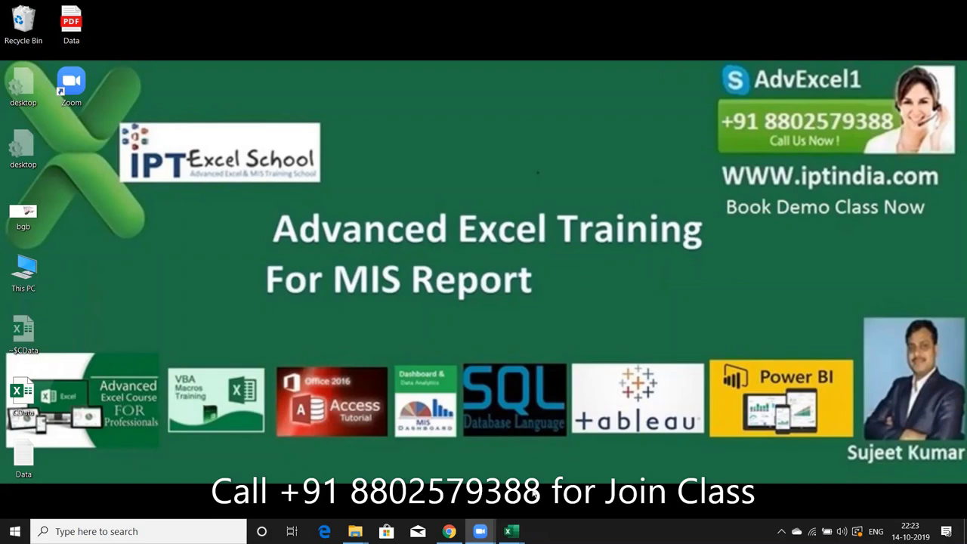
- Bring up the CData - Excel window from its taskbar preview
mouse_move(511, 531)
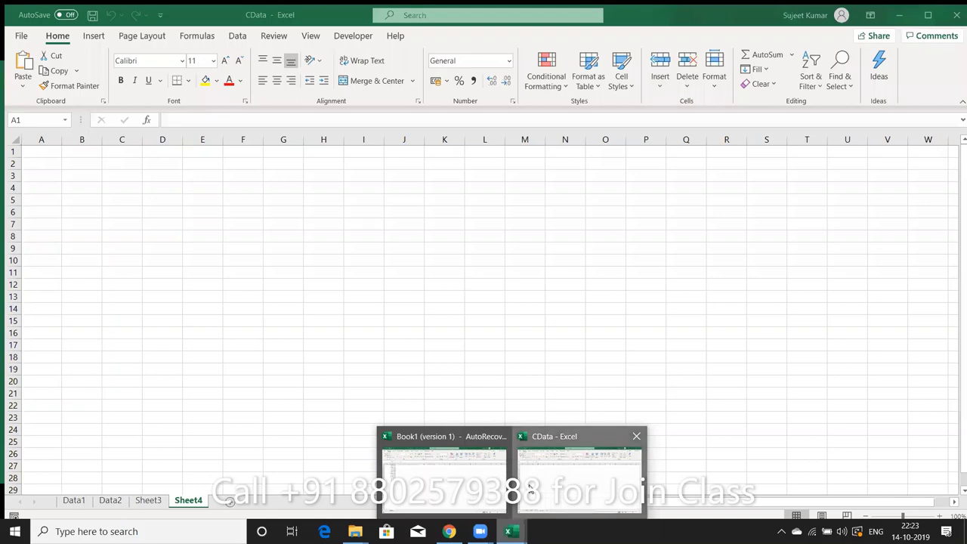
- Switch to the CData workbook and launch Visual Basic from the Developer tab
left_click(531, 486)
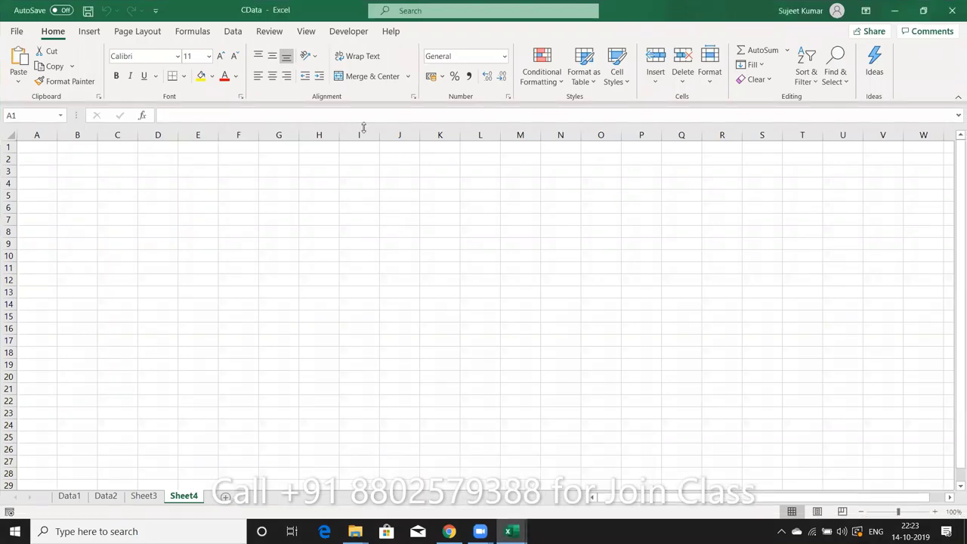
left_click(348, 31)
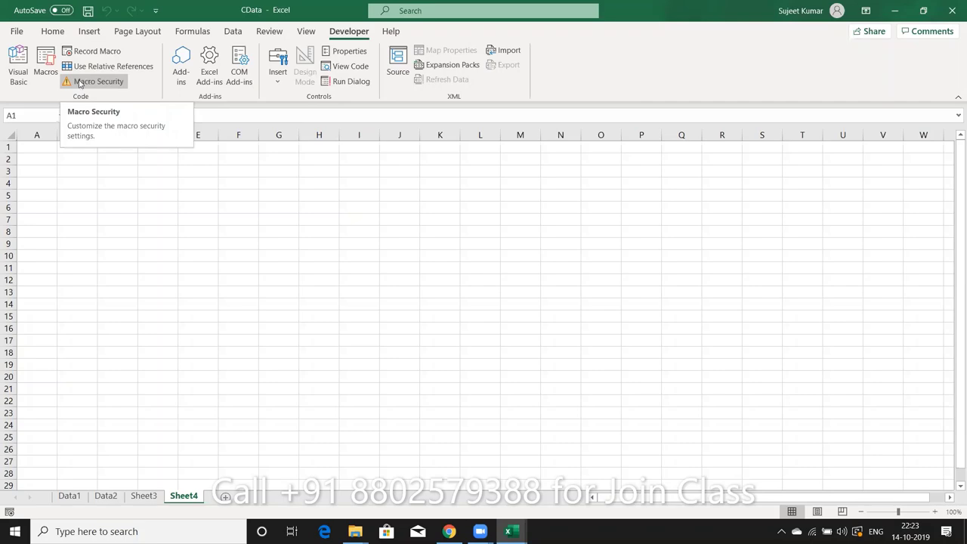
left_click(18, 72)
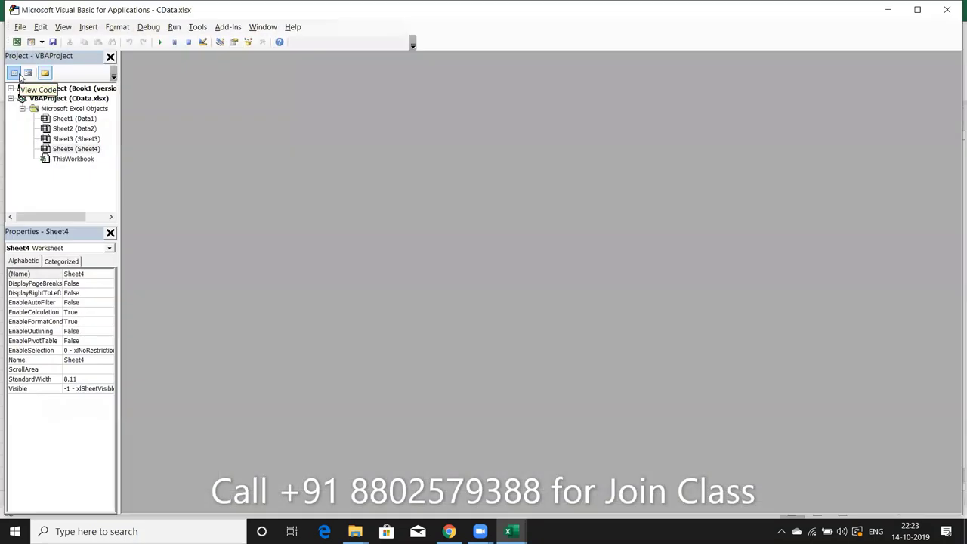
- Insert a new module containing an empty 'Sub rr()' procedure
left_click(89, 27)
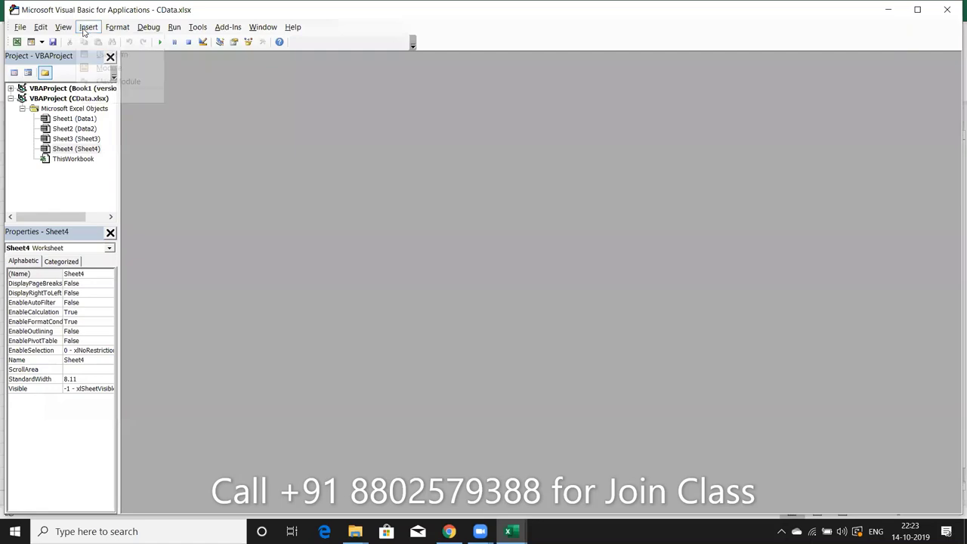
left_click(109, 68)
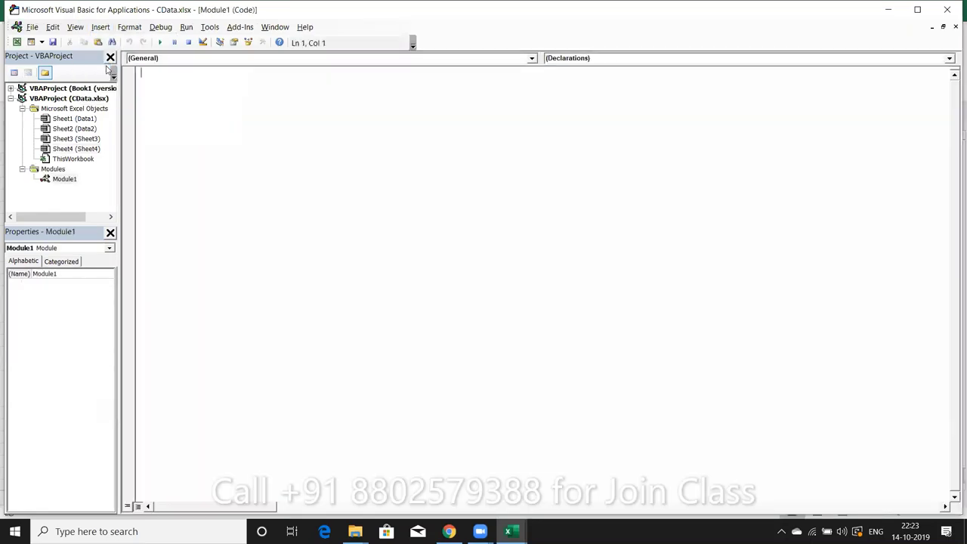
type("sub")
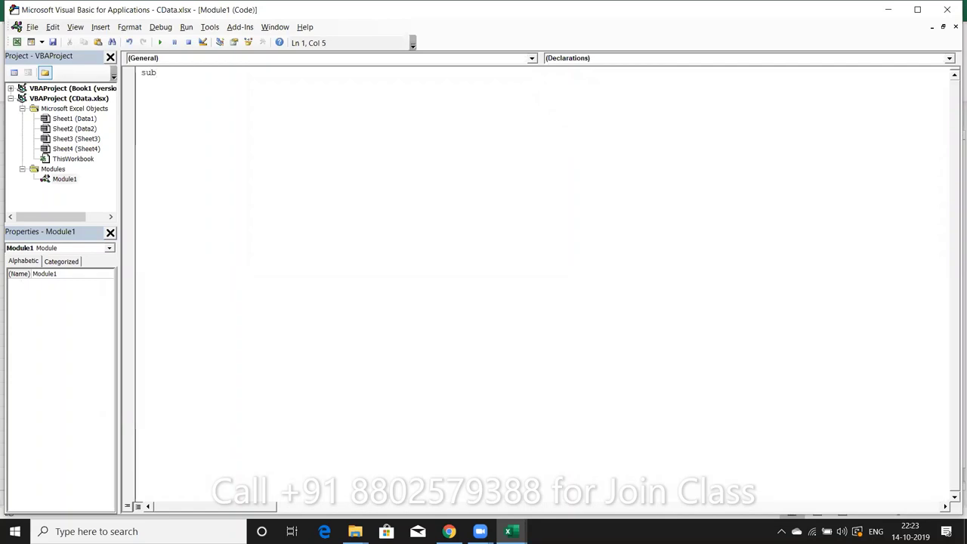
type(" rr()")
key("Return")
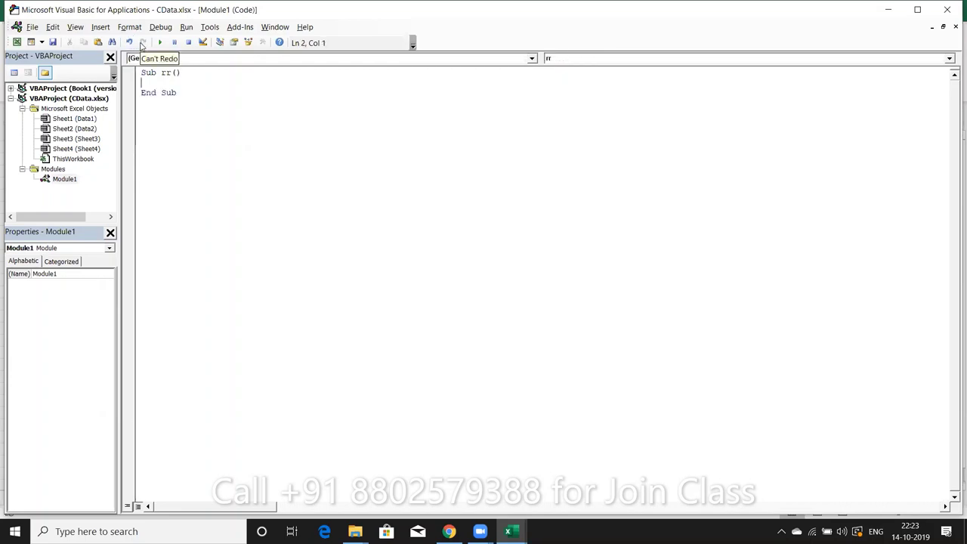
- Rename the procedure to 'test today', correcting the 'tpday' typo
left_click(173, 72)
key("BackSpace")
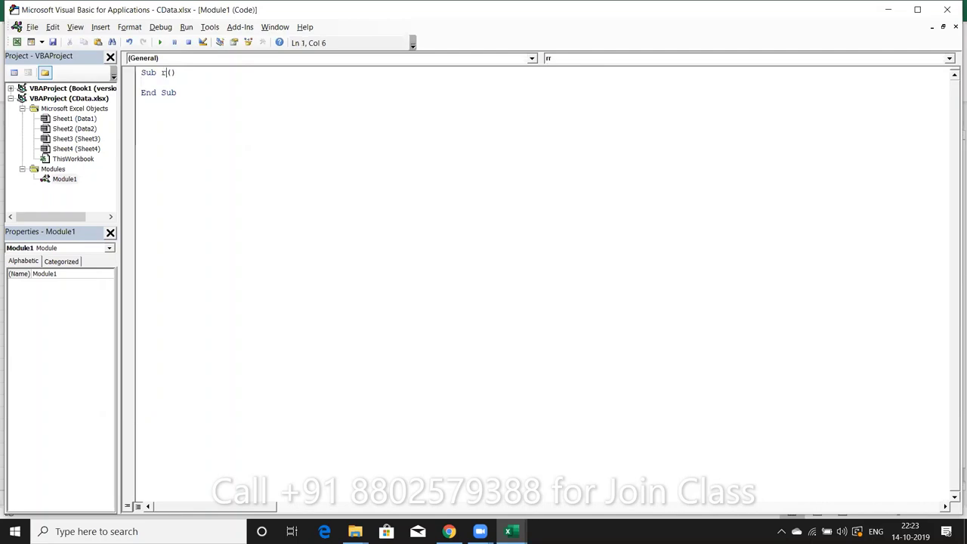
key("BackSpace")
type("test t")
type("pday")
left_click(209, 72)
left_click(192, 73)
key("Delete")
- Retype the o in 'today' and remove the space between test and today
type("o")
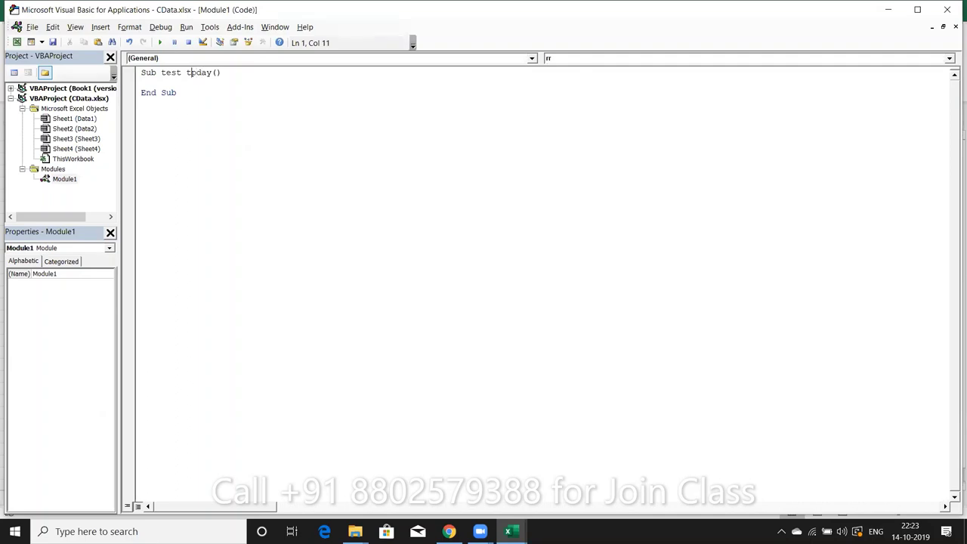
key("Delete")
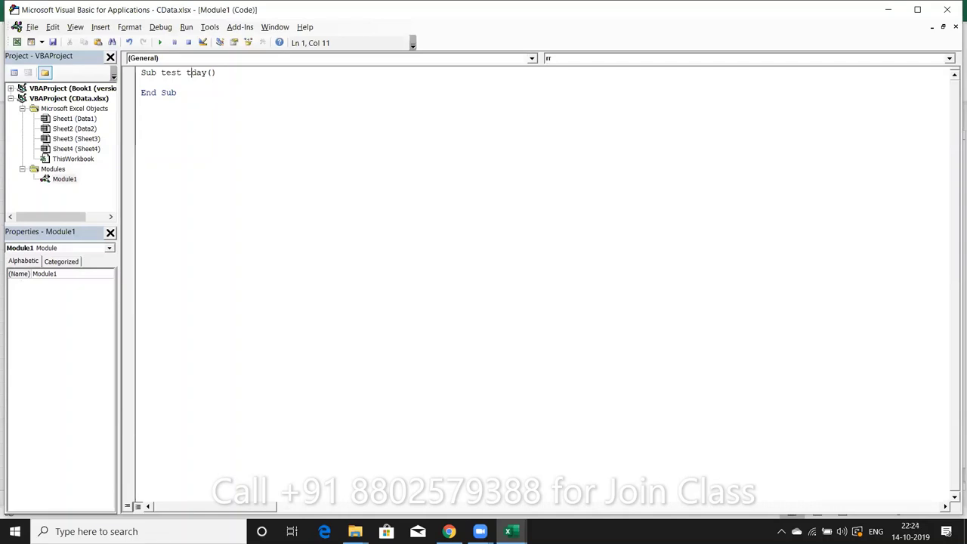
type("o")
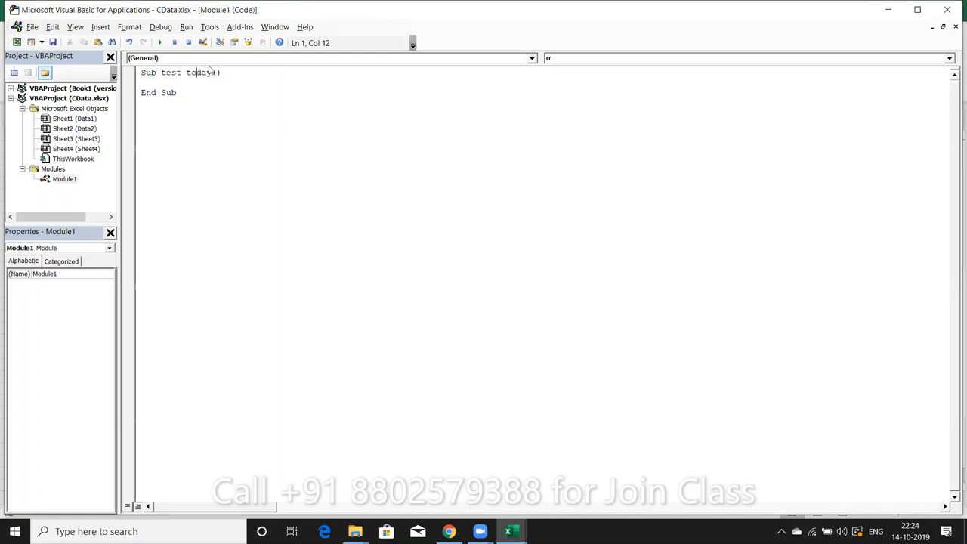
left_click(186, 72)
key("BackSpace")
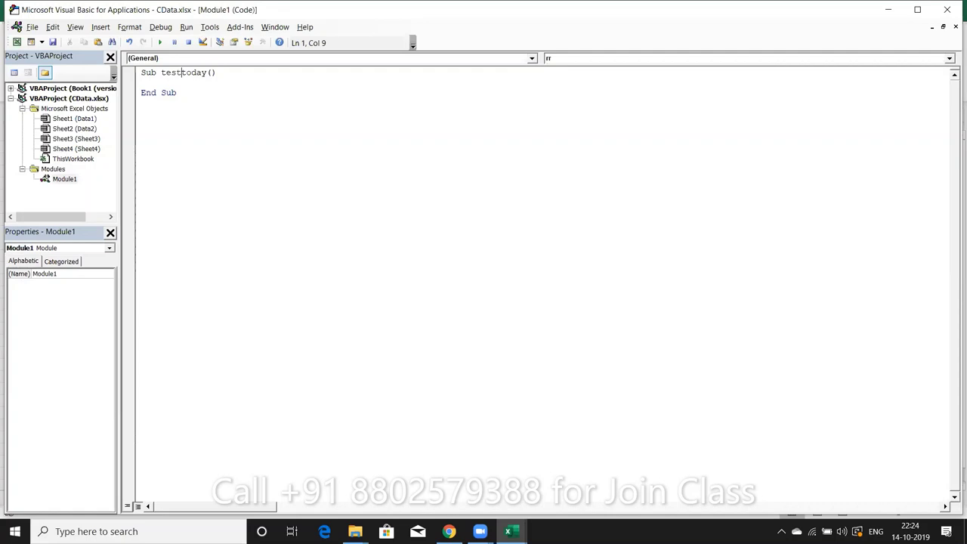
- Try an underscore and then a hyphen between test and today, removing each again
type("_")
key("BackSpace")
type("_")
key("BackSpace")
type("-")
key("BackSpace")
type("-")
key("BackSpace")
- Rename the procedure to raj1 and show the workbook's macro list in Excel
key("Right")
key("Right")
key("Right")
key("Right")
key("Right")
key("BackSpace")
key("BackSpace")
key("BackSpace")
key("BackSpace")
key("BackSpace")
key("BackSpace")
key("BackSpace")
key("BackSpace")
type("r")
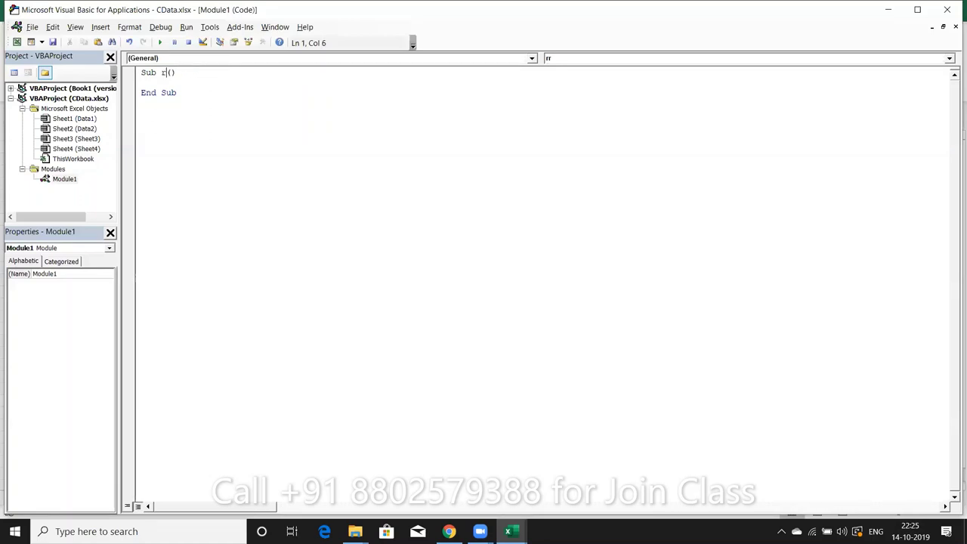
type("aj1")
key("alt+F11")
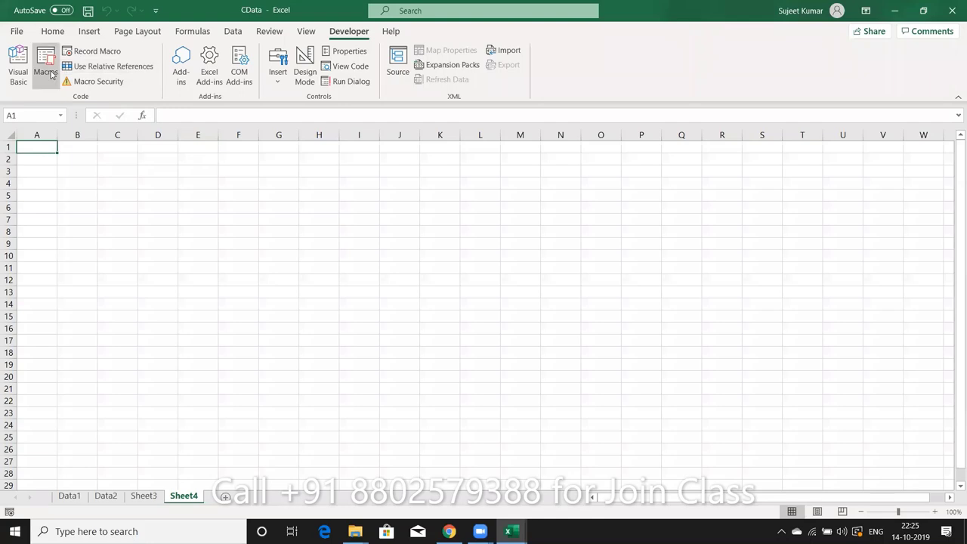
left_click(46, 68)
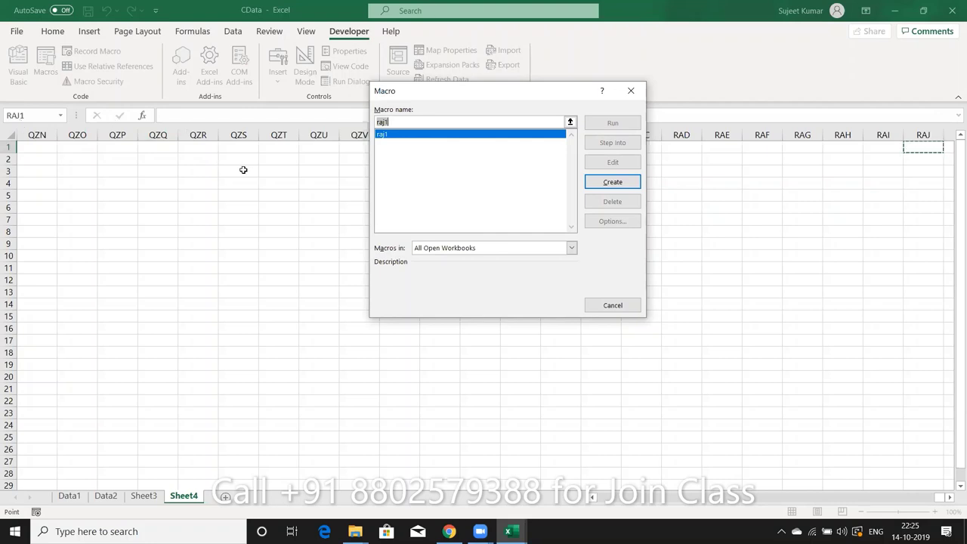
left_click(629, 92)
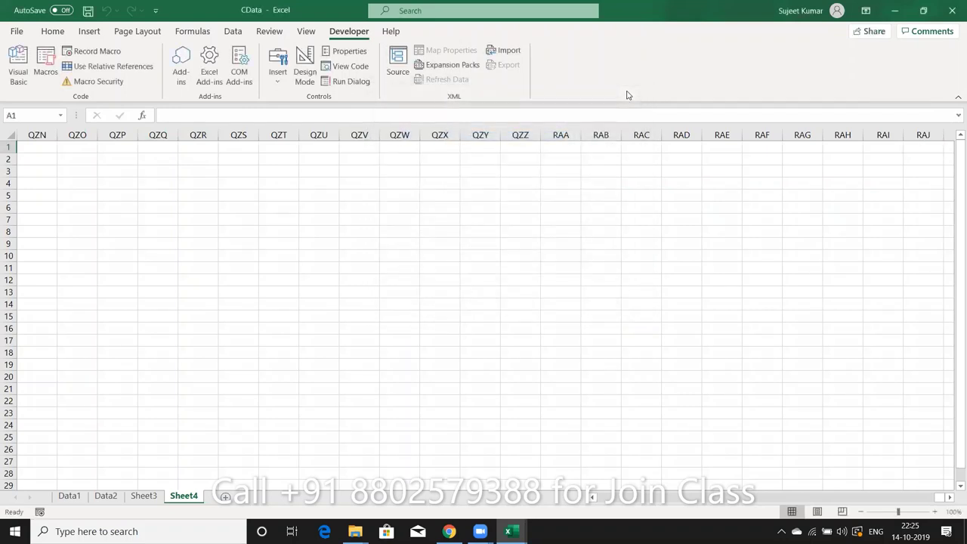
key("ctrl+Home")
key("Right")
key("Right")
key("Right")
key("Right")
key("Right")
key("Right")
key("Right")
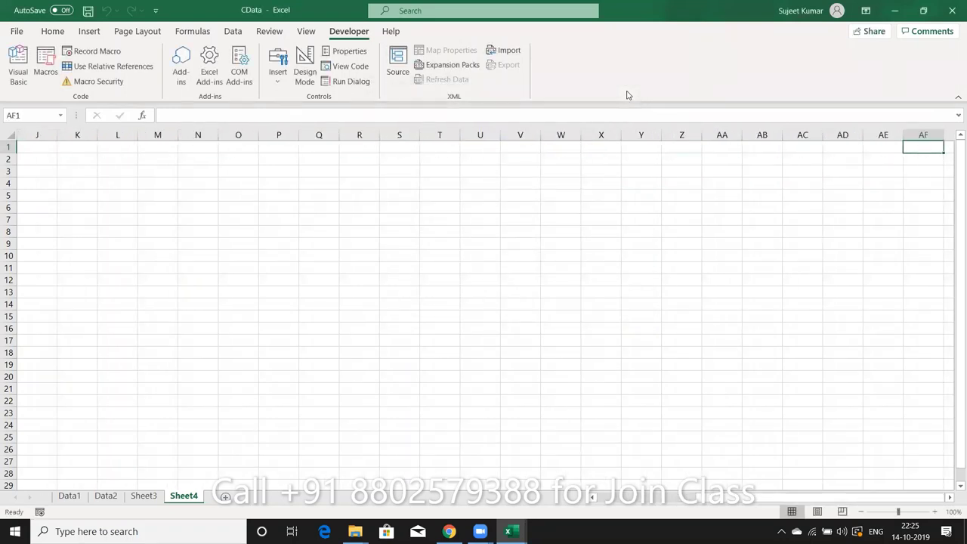
key("Right")
key("Right")
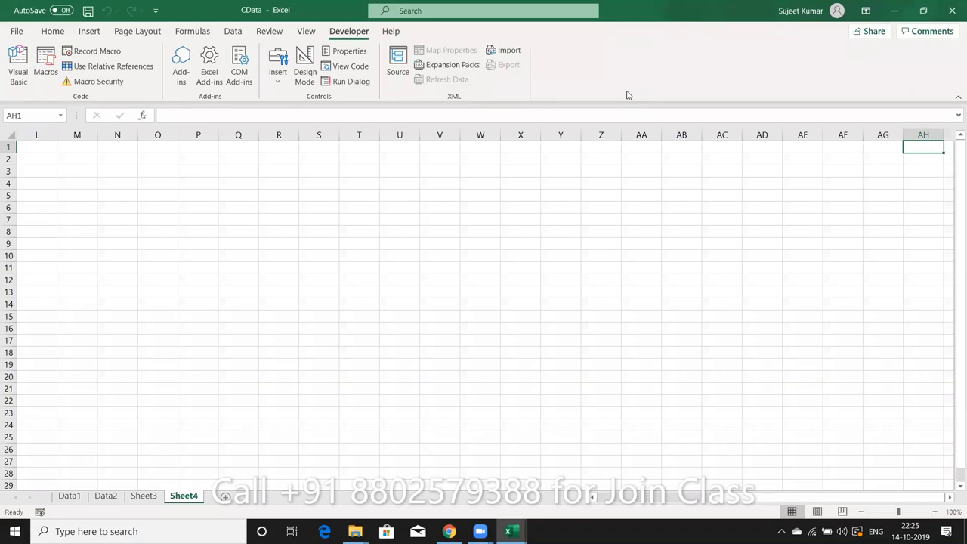
key("ctrl+Right")
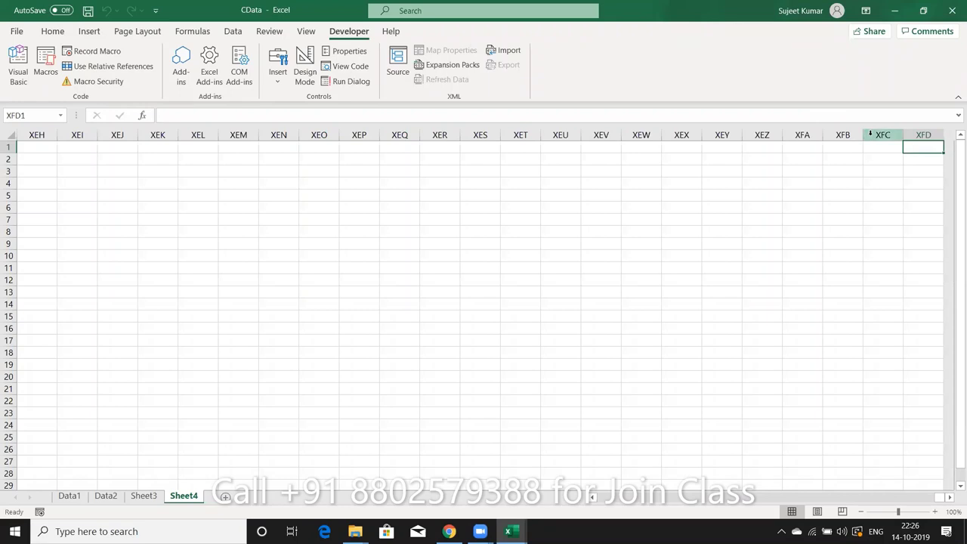
key("ctrl+Left")
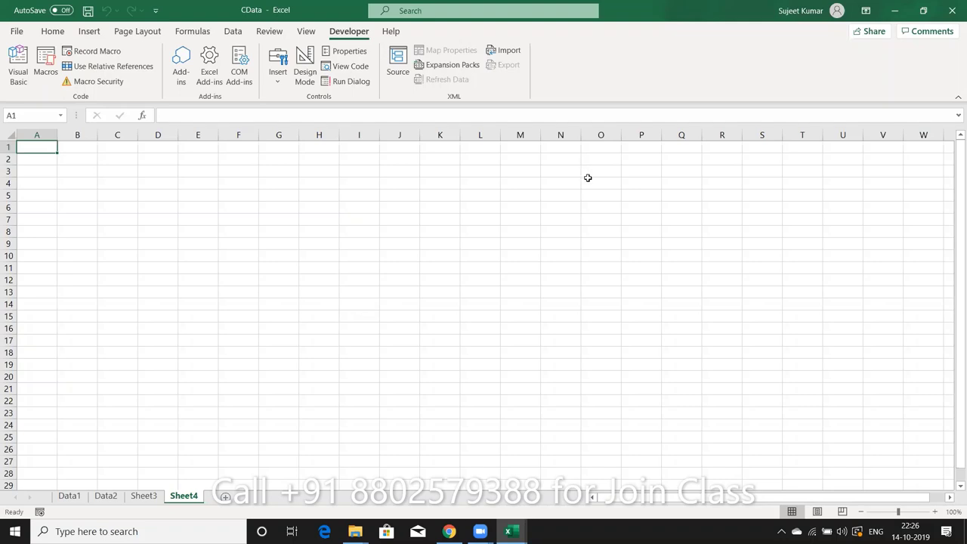
- Enter 'Pub.ic Macros' in D3, select A4, and bring up the Record Macro dialog
left_click(153, 171)
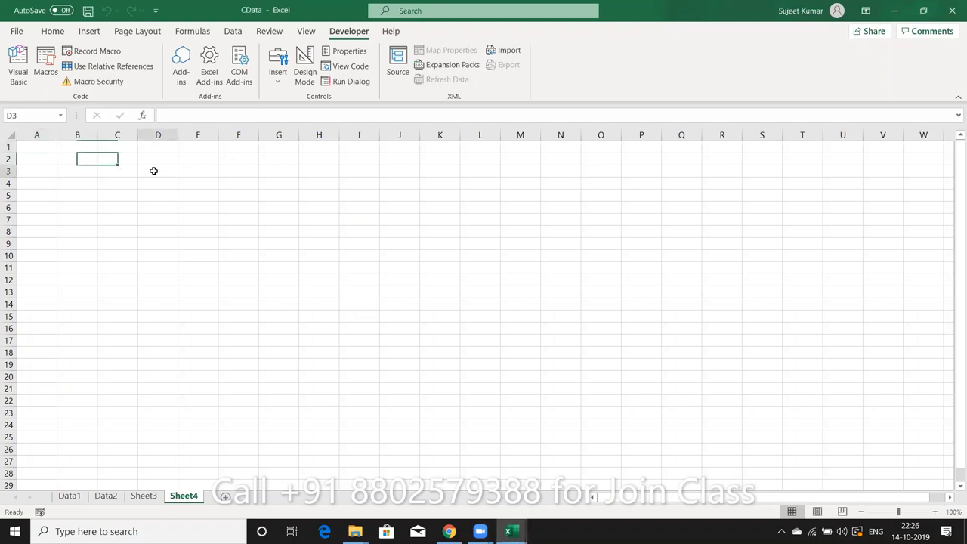
type("Pub")
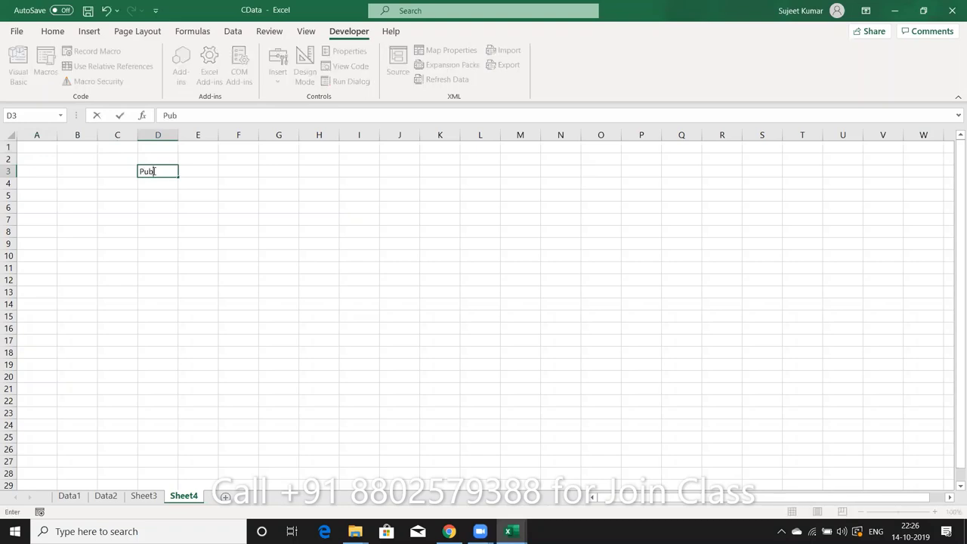
type(".ic Ma")
type("cros")
key("Return")
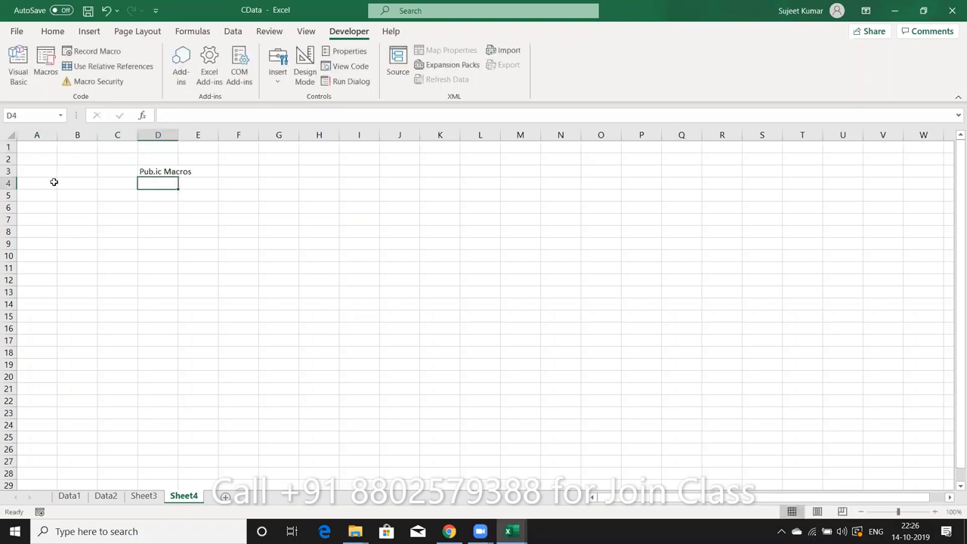
left_click(53, 182)
left_click(96, 51)
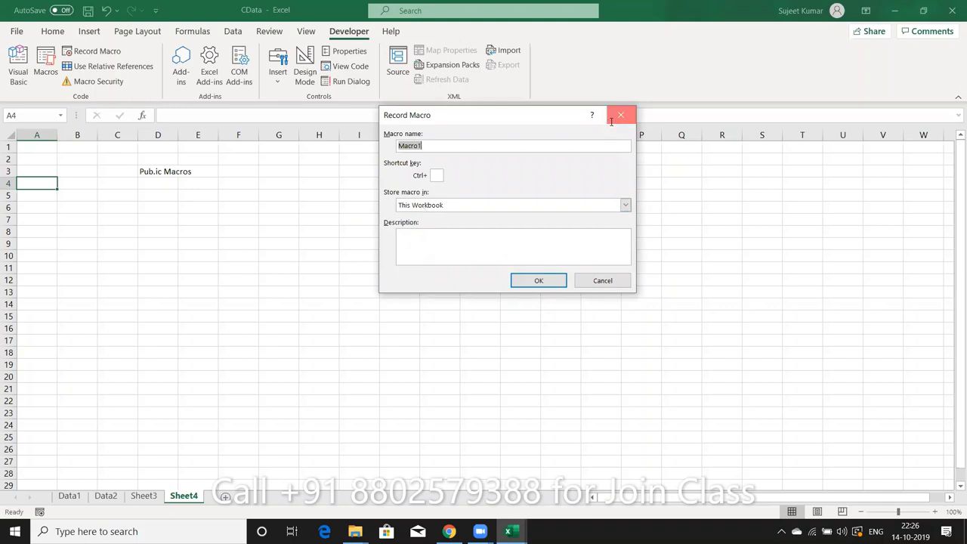
- Cancel Record Macro, select the raj1 code in the VBA editor, then return to CData
left_click(621, 115)
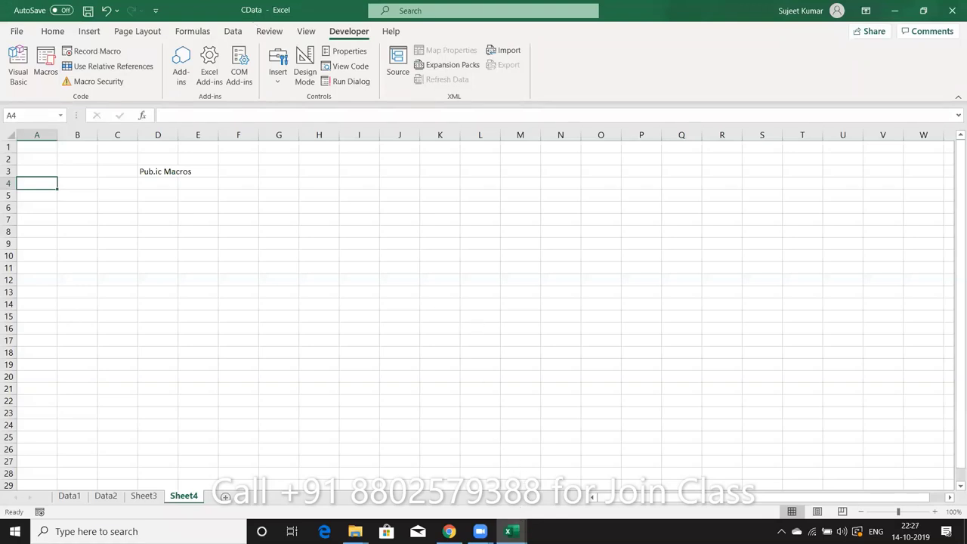
mouse_move(511, 532)
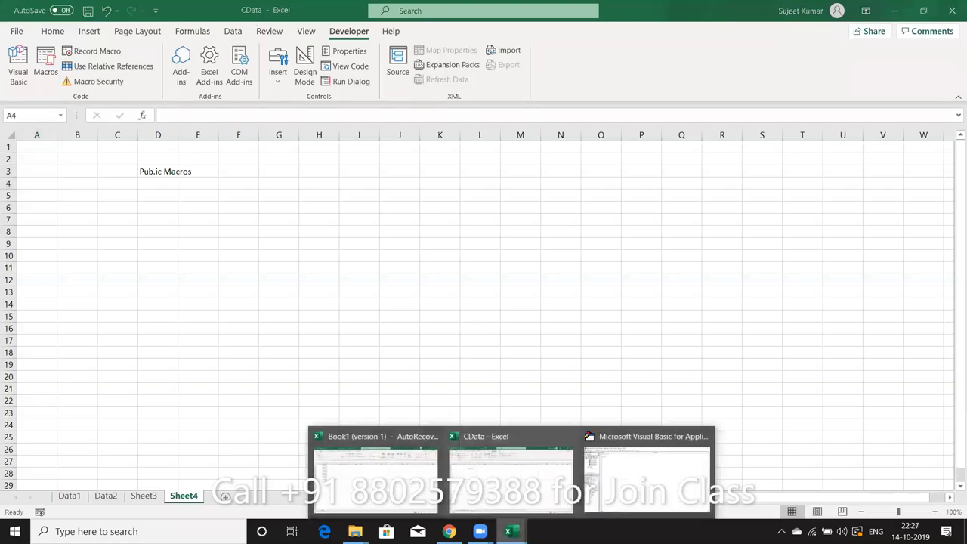
left_click(612, 495)
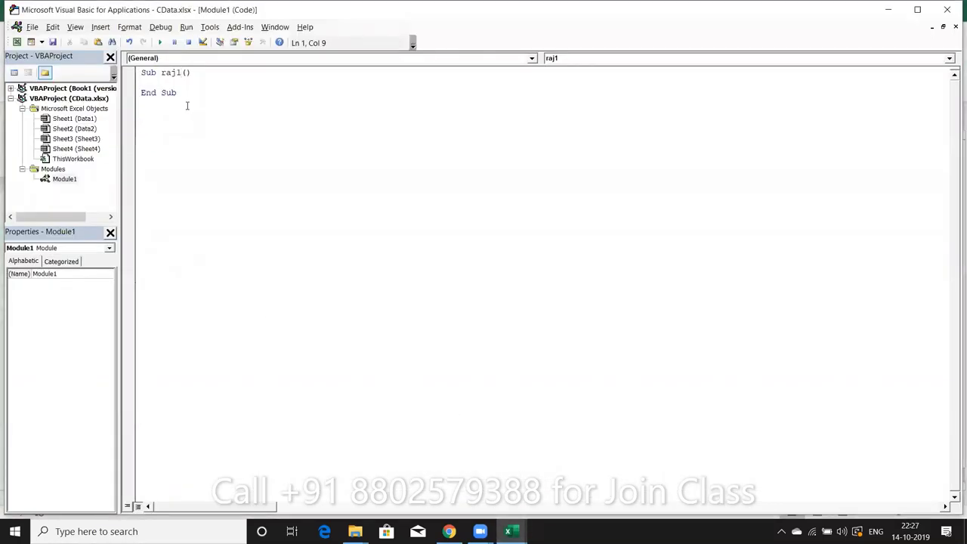
left_click_drag(188, 106, 140, 72)
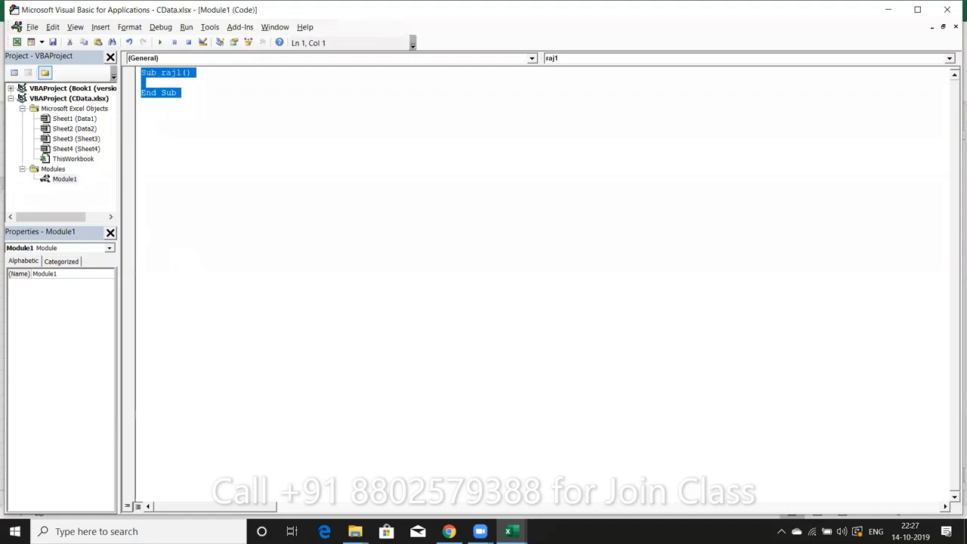
left_click(512, 531)
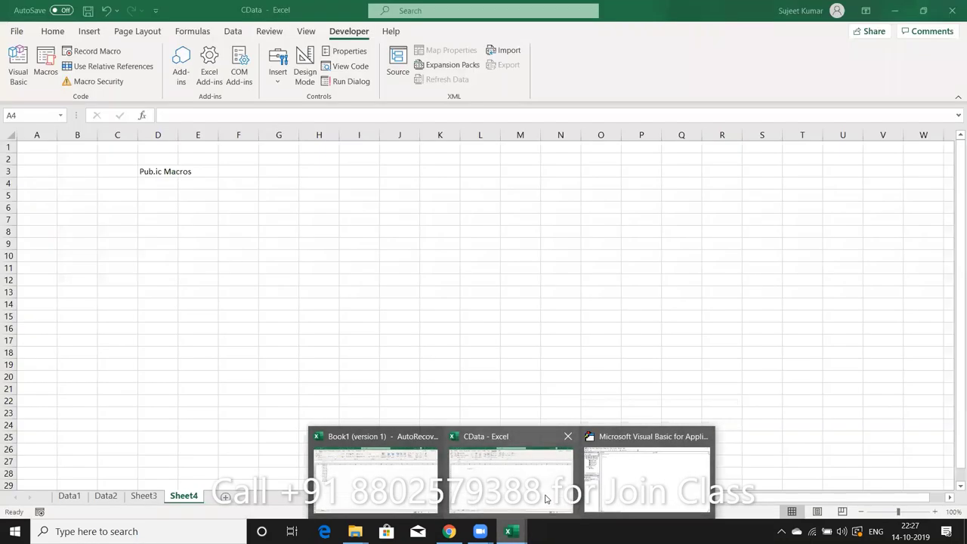
left_click(546, 499)
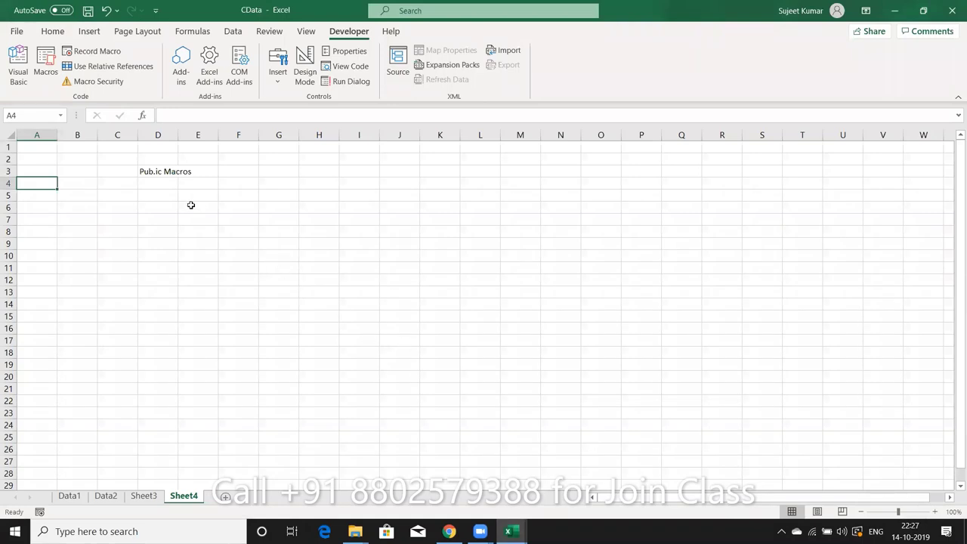
- Correct D3 to 'Public Macros' and bring up the Macro dialog listing raj1
double_click(156, 171)
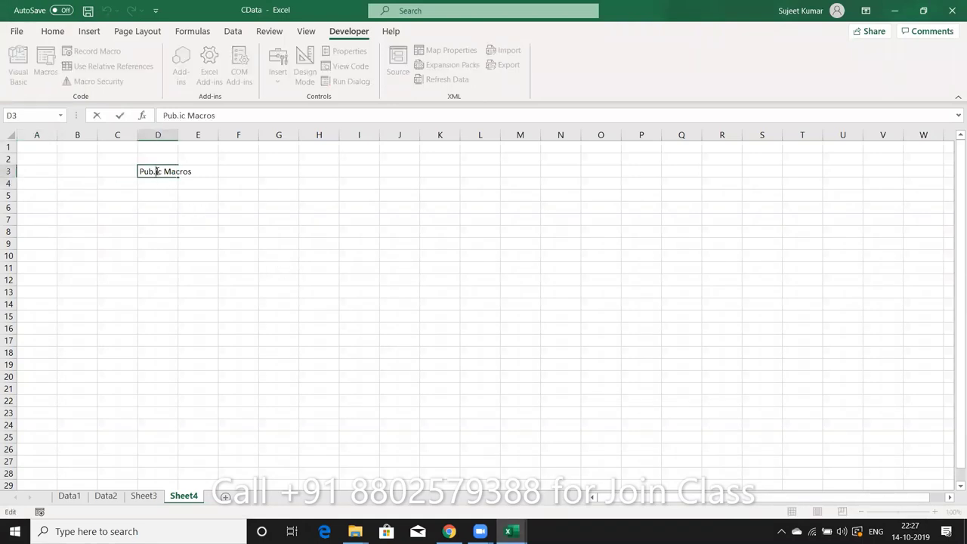
key("Delete")
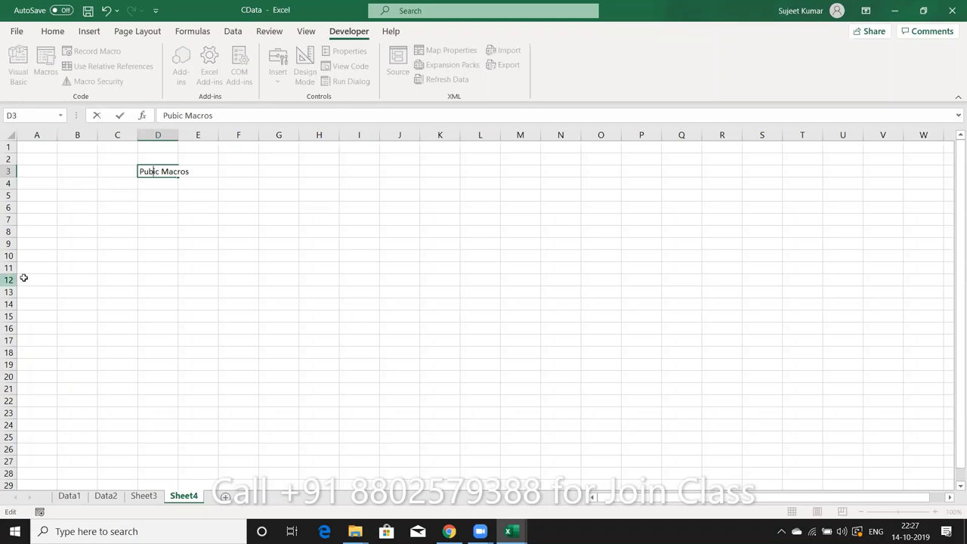
type("l")
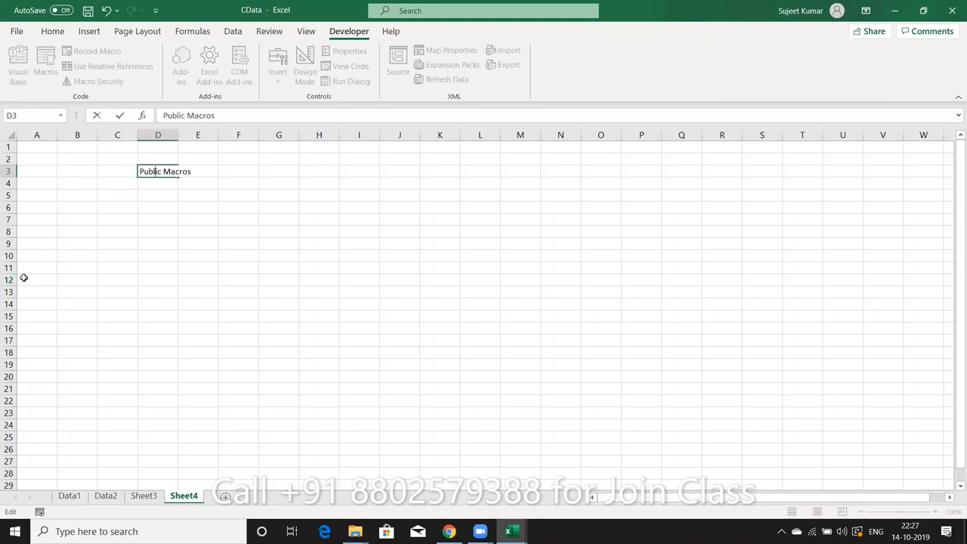
key("Return")
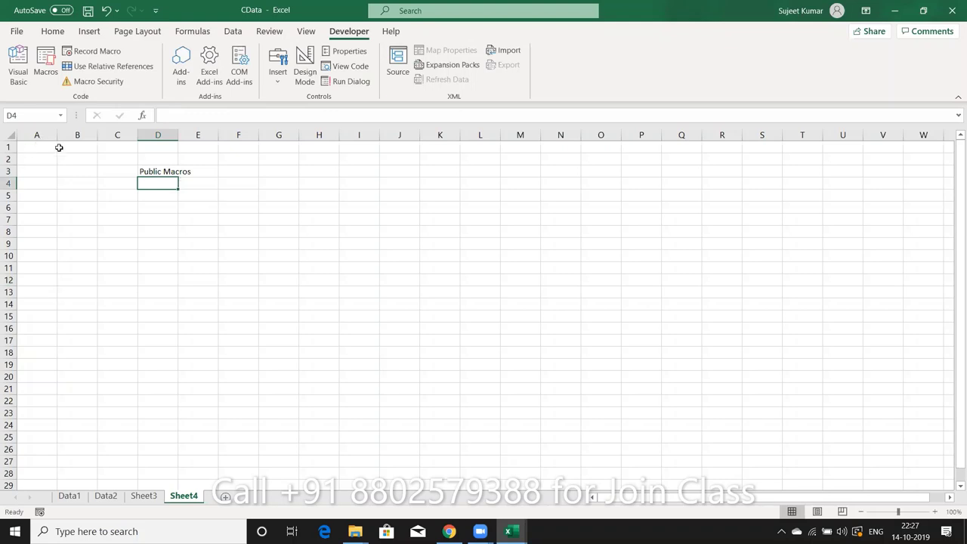
left_click(46, 72)
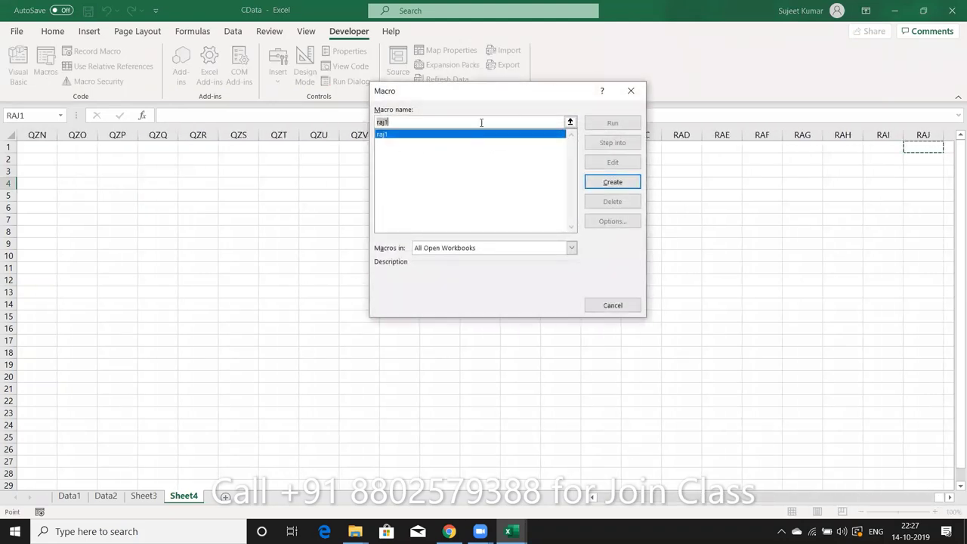
- Close the Macro dialog, autofit column D to 'Public Macros', and select cell D5
left_click(639, 93)
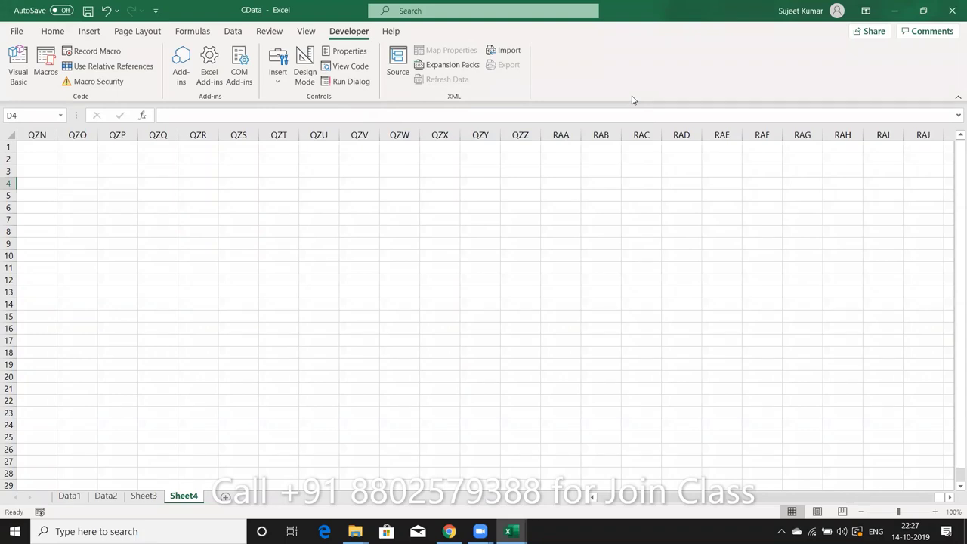
key("Home")
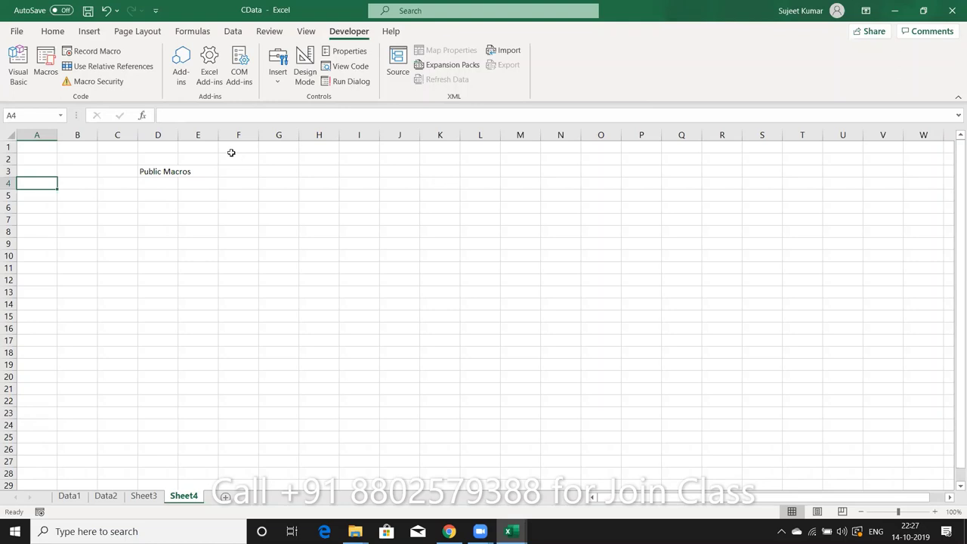
double_click(176, 138)
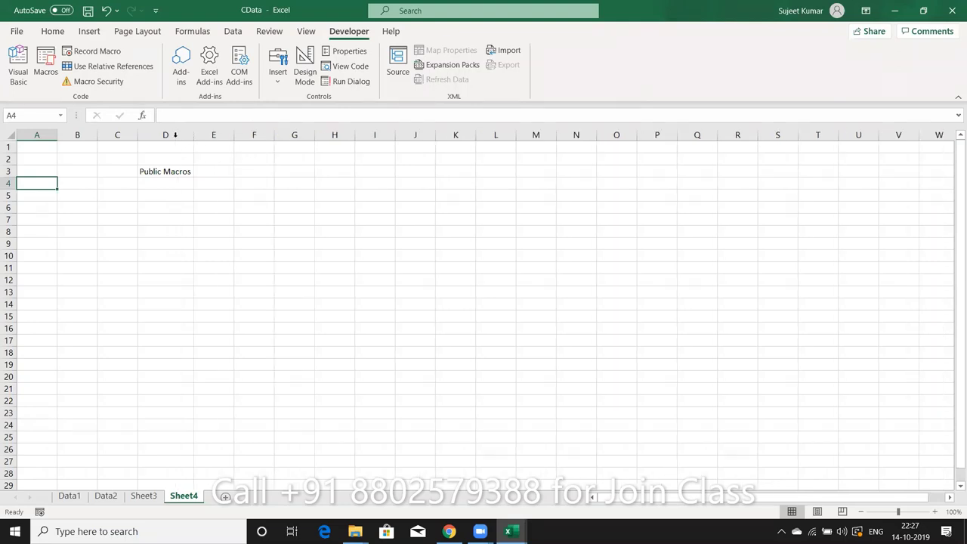
left_click(170, 192)
- In the VBA editor, change 'Sub raj1()' to 'Sub raj_1()' and return to Excel
key("alt+F11")
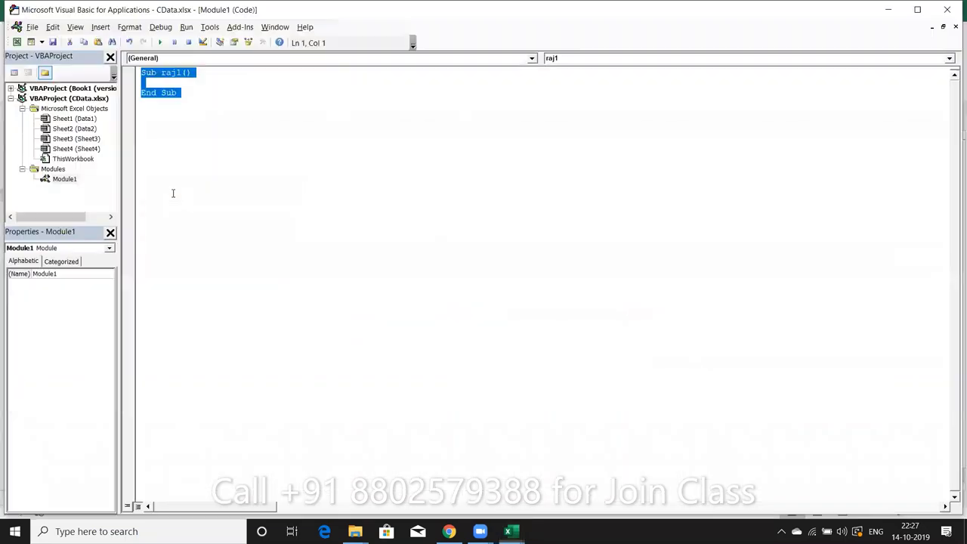
left_click(137, 78)
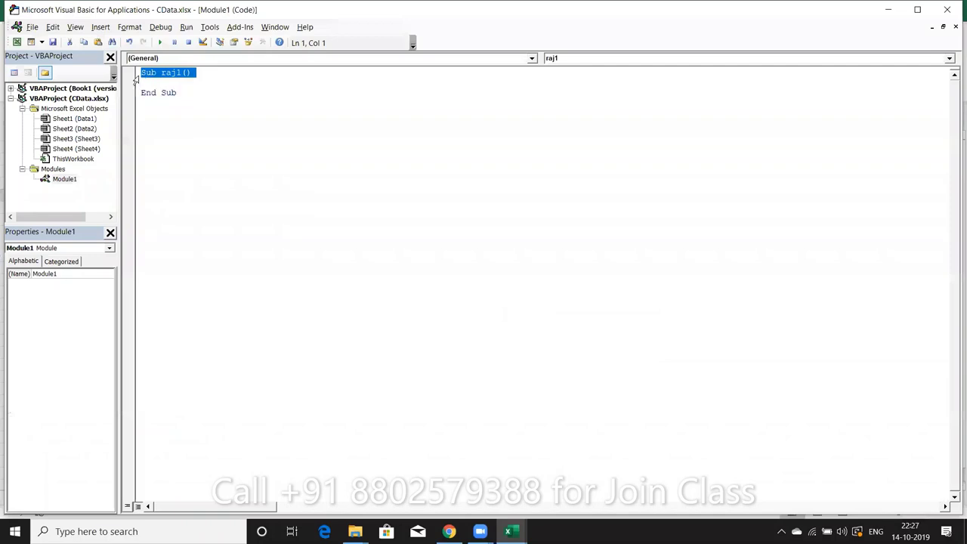
left_click(180, 78)
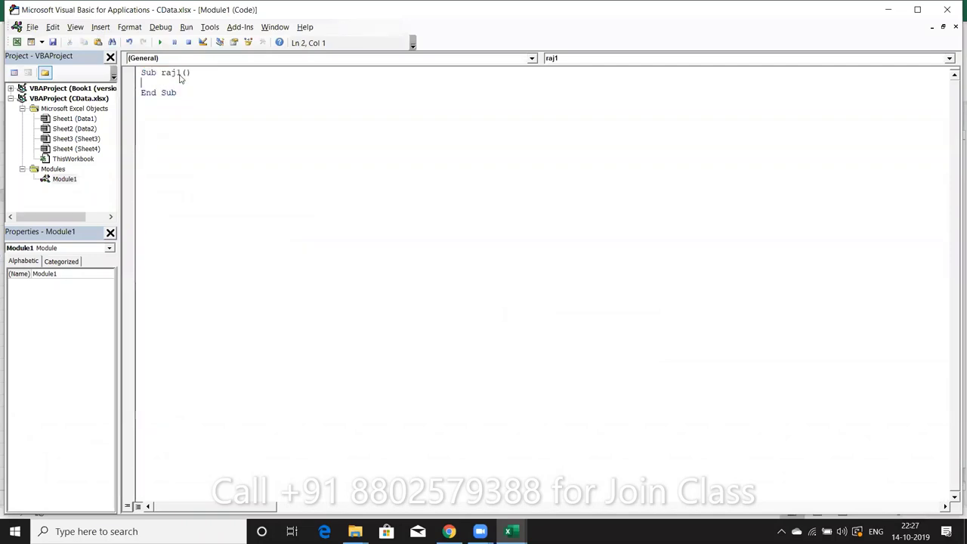
left_click(176, 72)
type("_")
left_click(160, 102)
key("alt+F11")
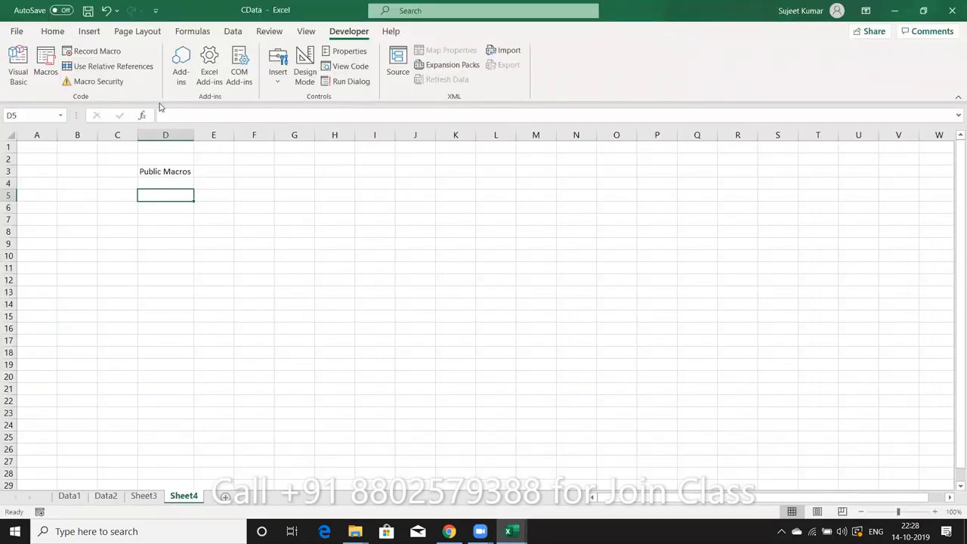
- Enter 'Provate Macros' in D5 and return to the raj_1 code in the VBA editor
type("Pr")
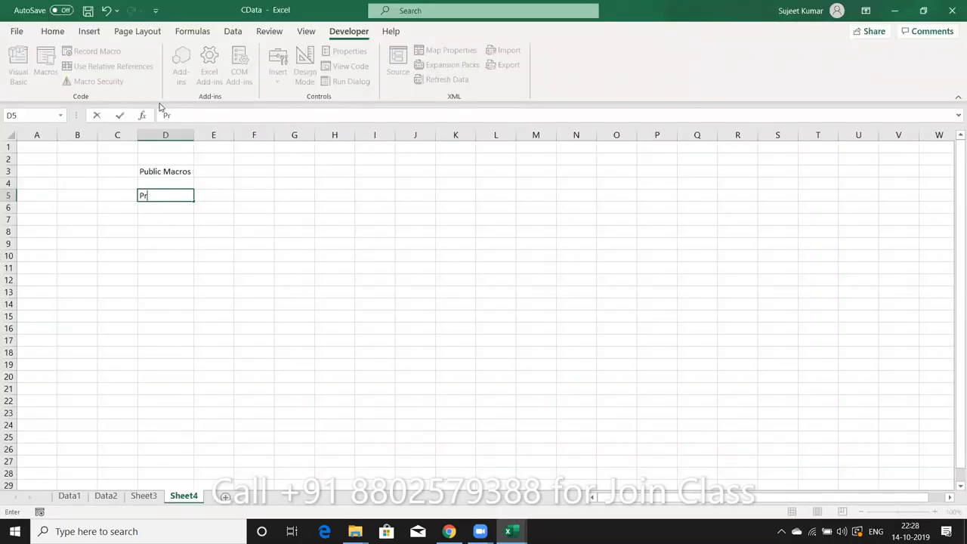
type("ovate ")
type("Macros")
key("Return")
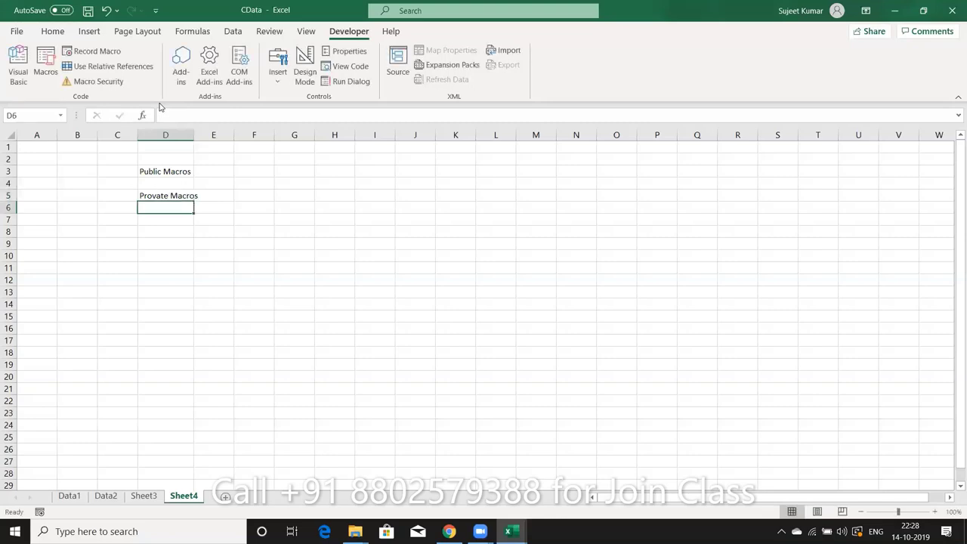
left_click(179, 172)
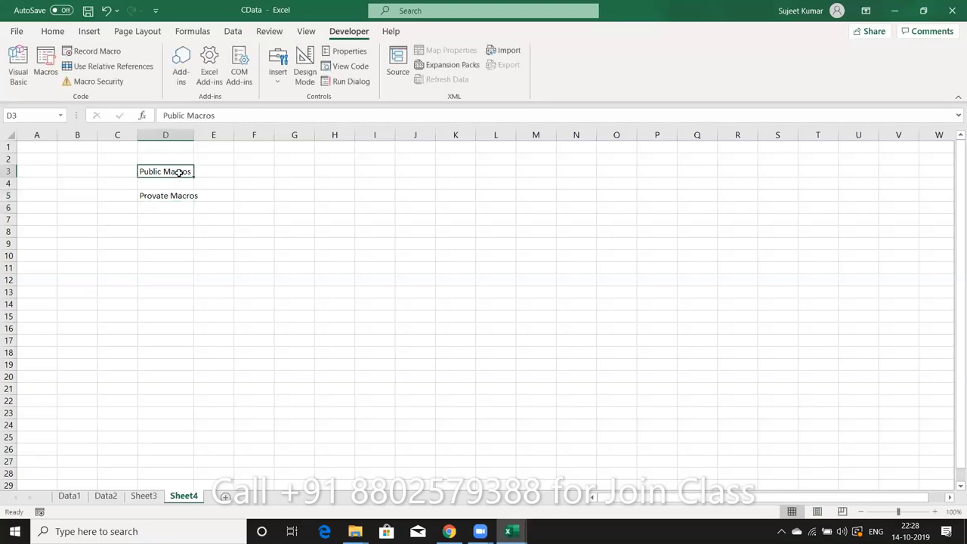
key("alt+Tab")
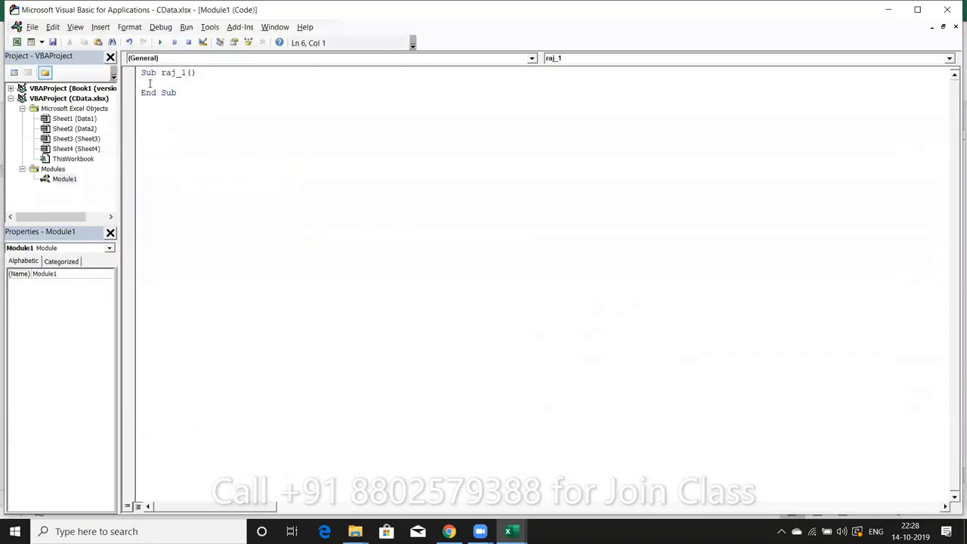
- Add the line msgbox "Hi" inside the raj_1 procedure
key("Return")
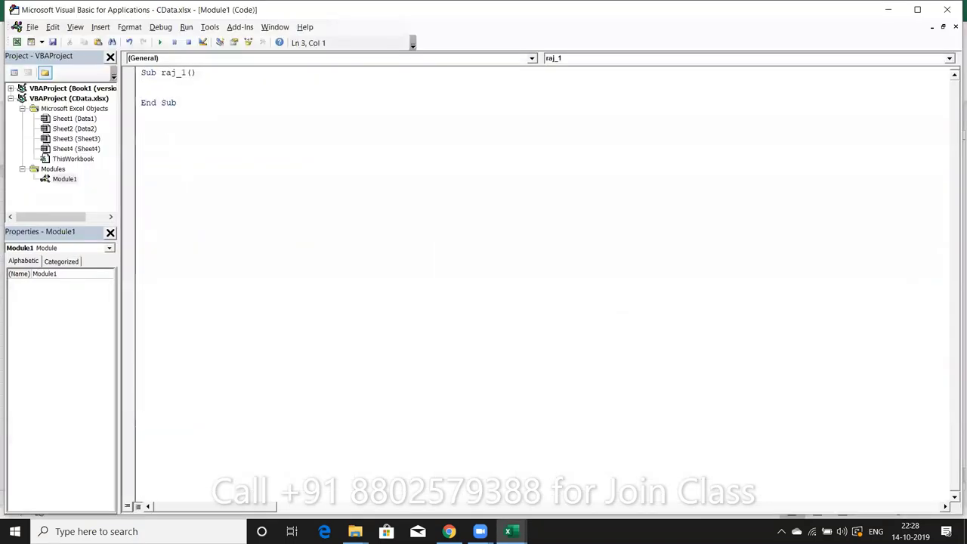
type("msgb")
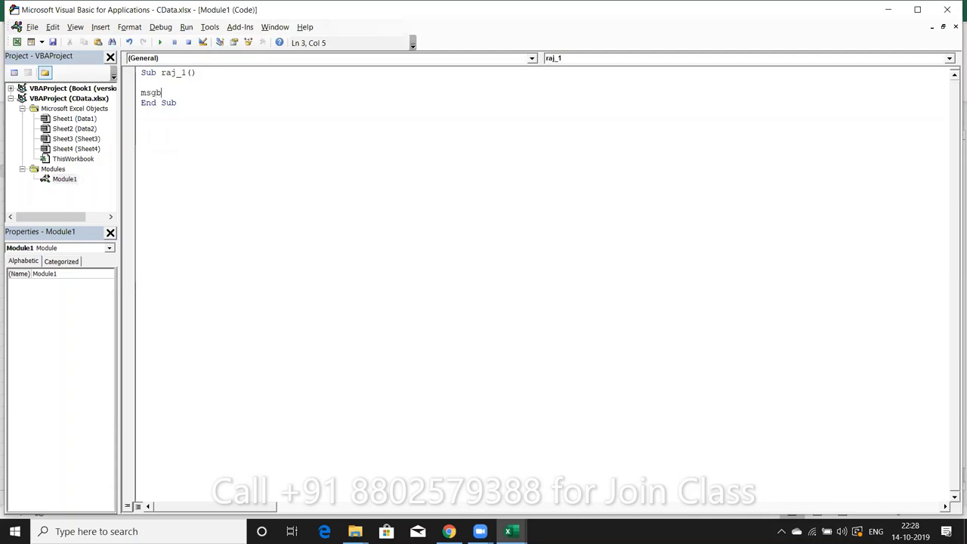
type("ox \"")
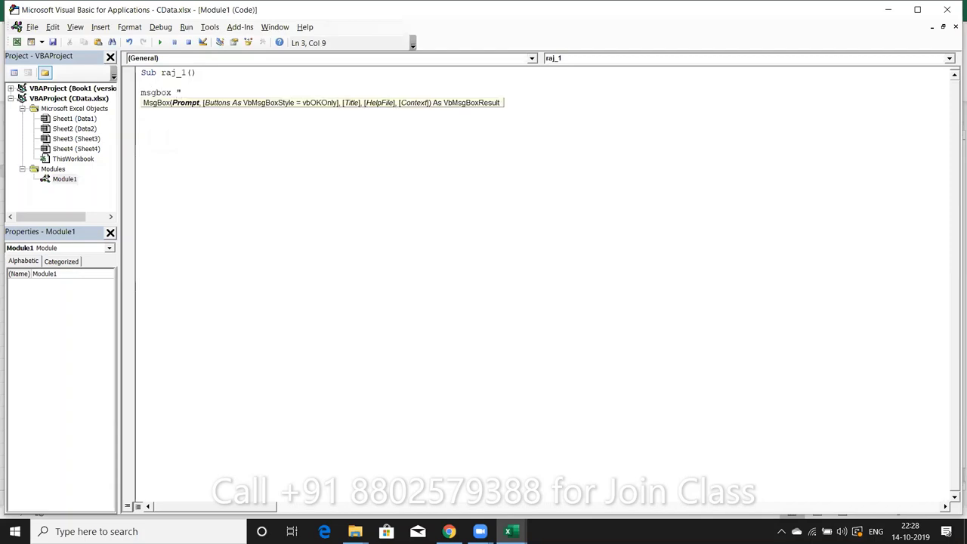
type("Hi\"")
left_click(193, 132)
- Run raj_1 from the Excel Macros list and dismiss the Hi message
key("alt+F11")
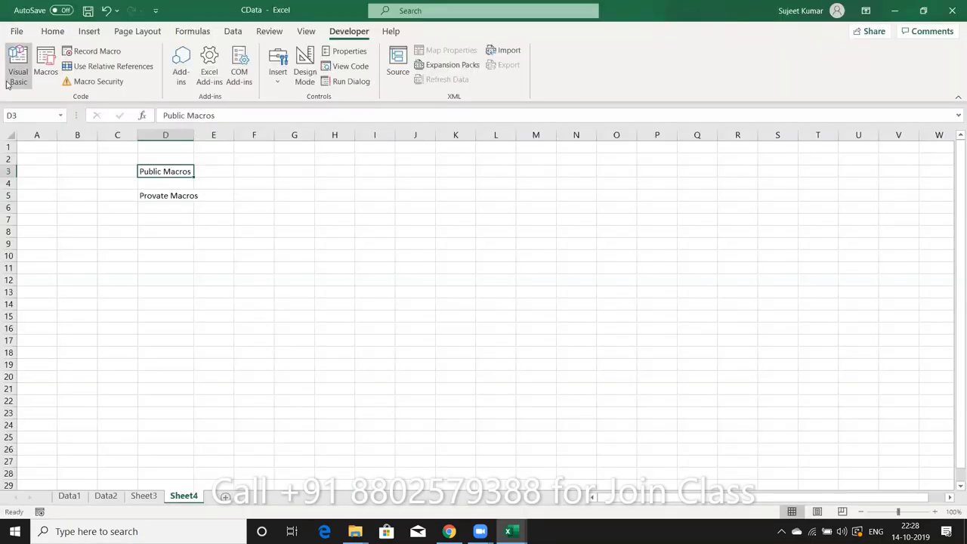
left_click(35, 85)
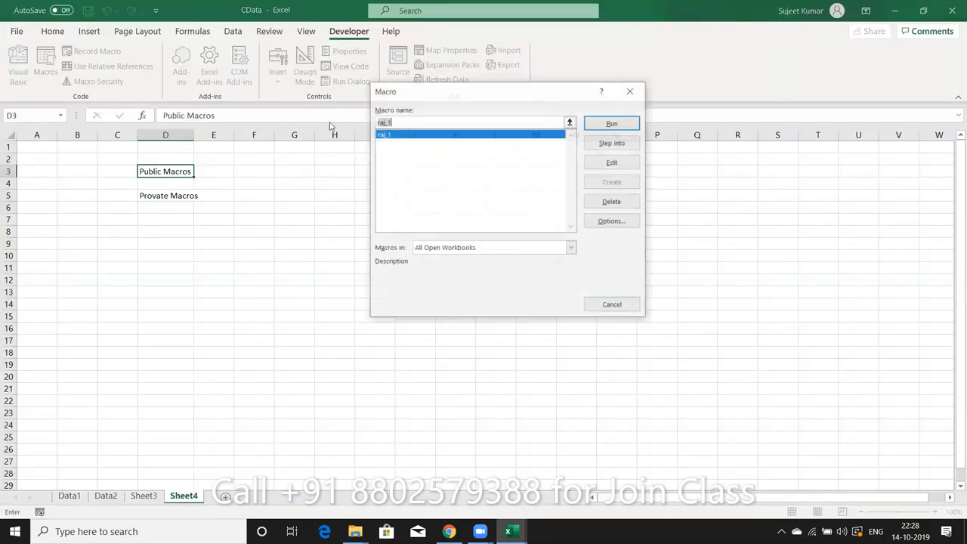
left_click(614, 124)
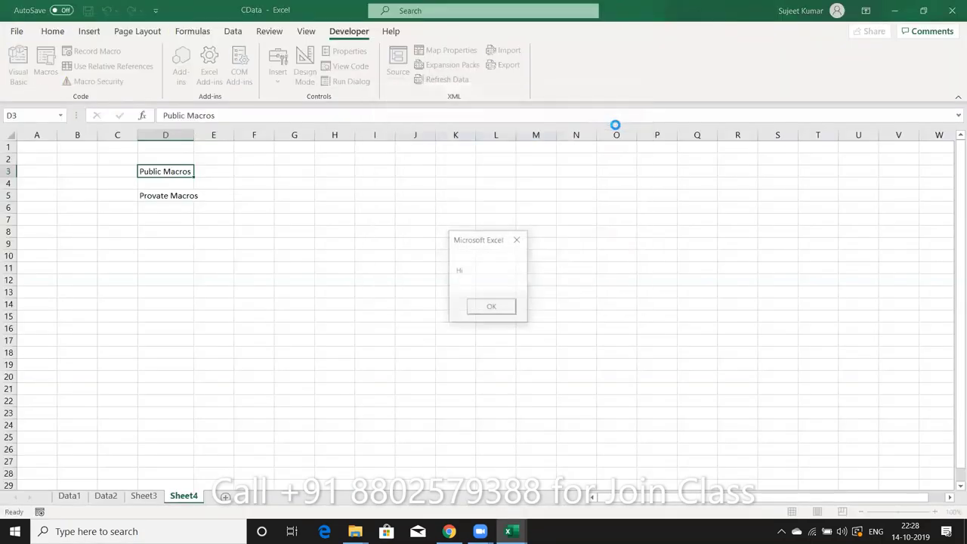
left_click(499, 307)
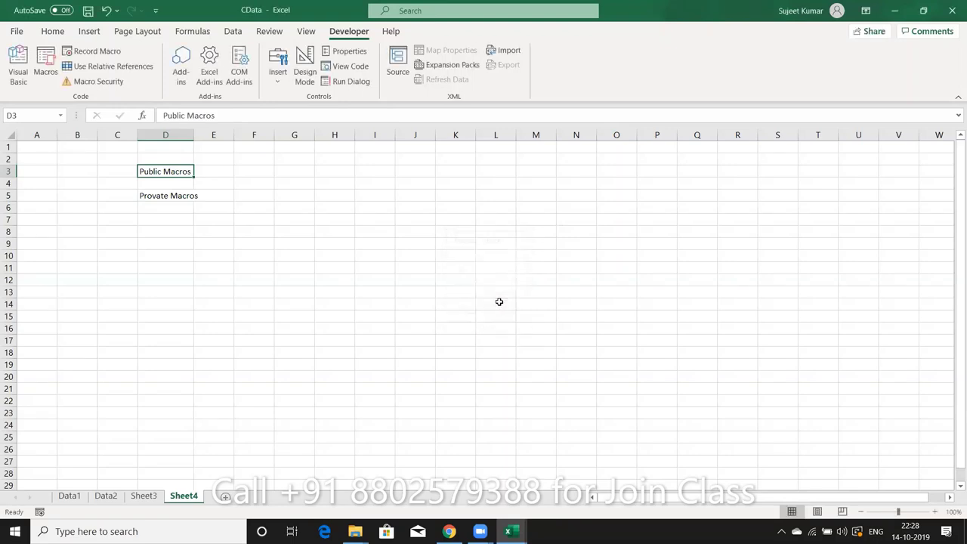
left_click(508, 531)
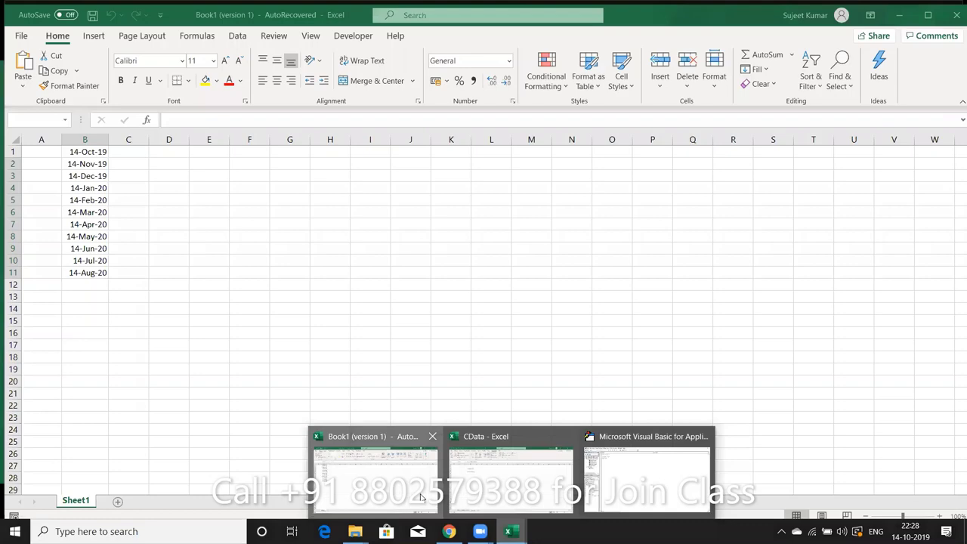
- From Book1, run CData.xlsx!raj_1, dismiss the Hi message, and switch back to CData
left_click(422, 497)
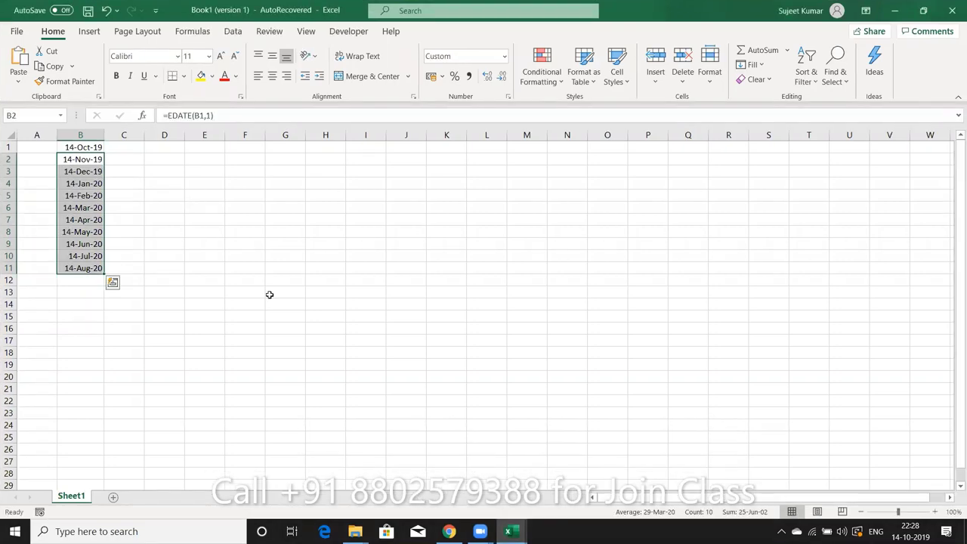
left_click(350, 32)
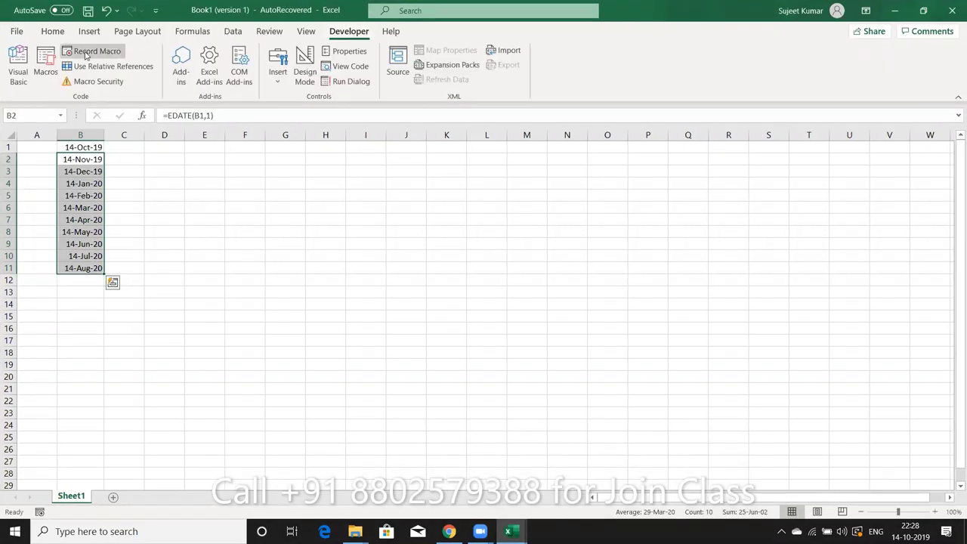
left_click(47, 70)
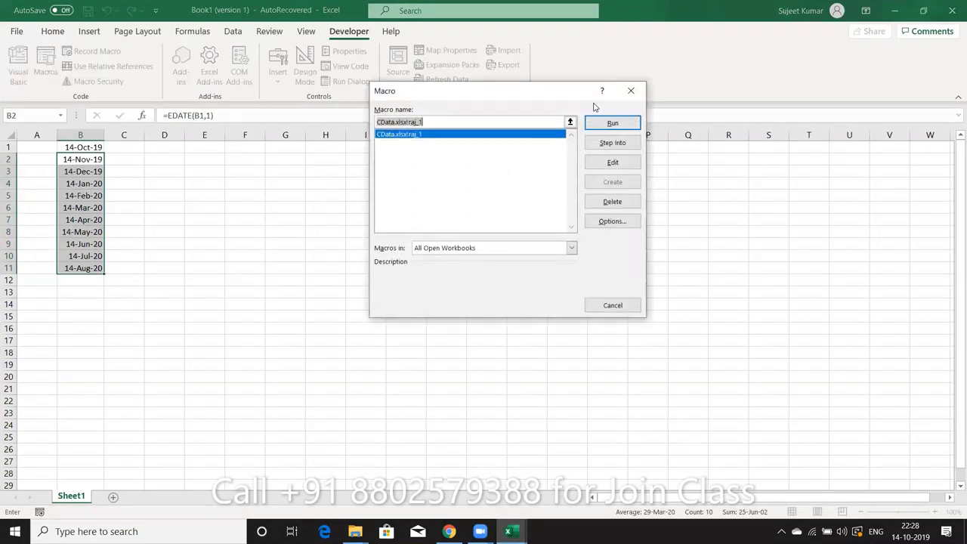
left_click(628, 123)
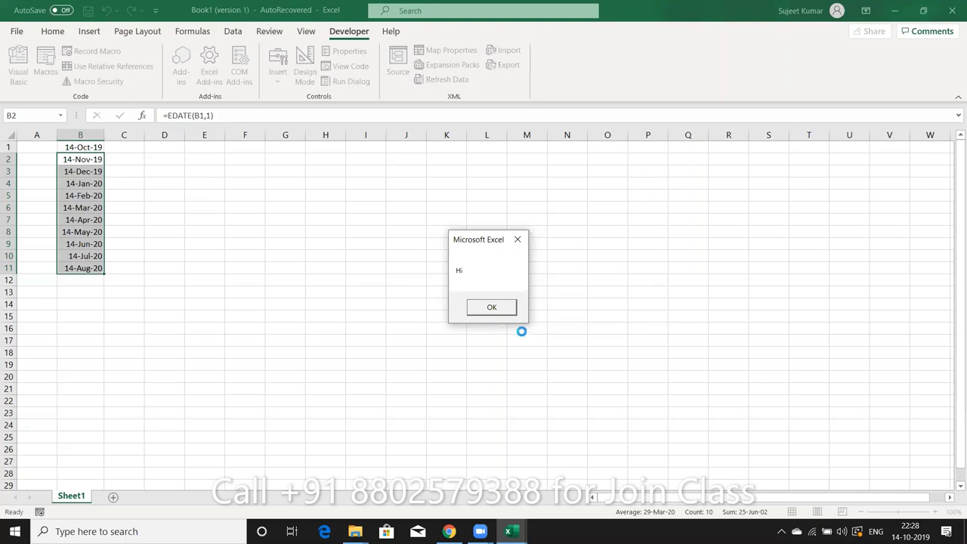
left_click(493, 308)
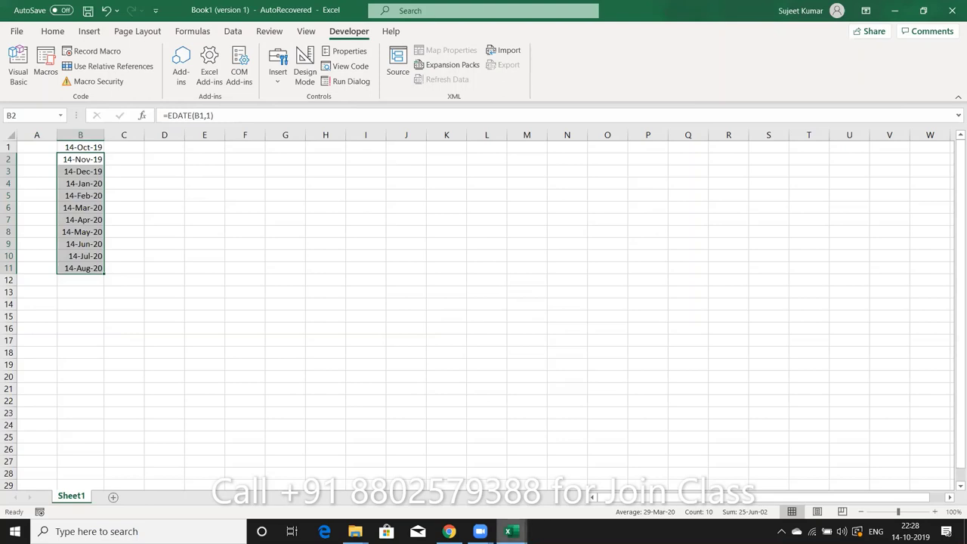
mouse_move(509, 531)
left_click(543, 503)
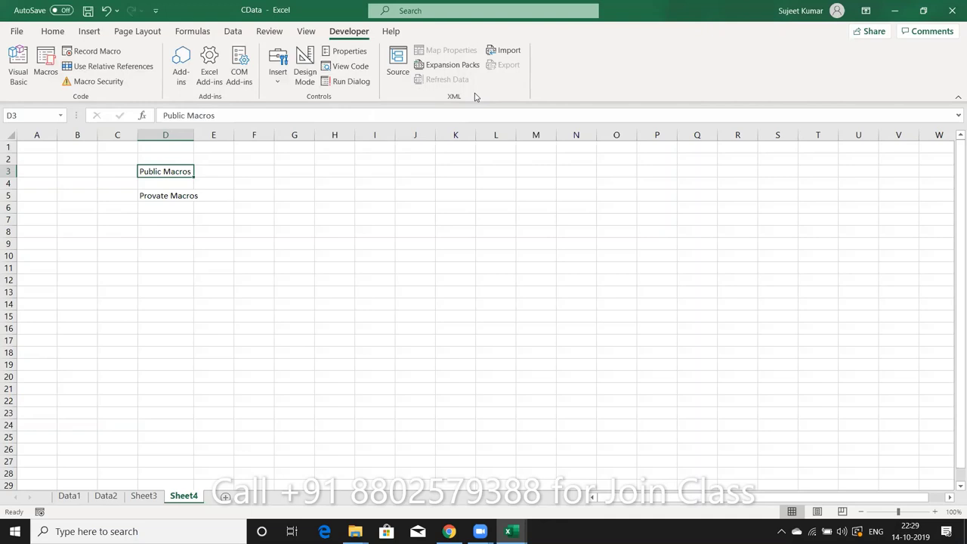
key("Right")
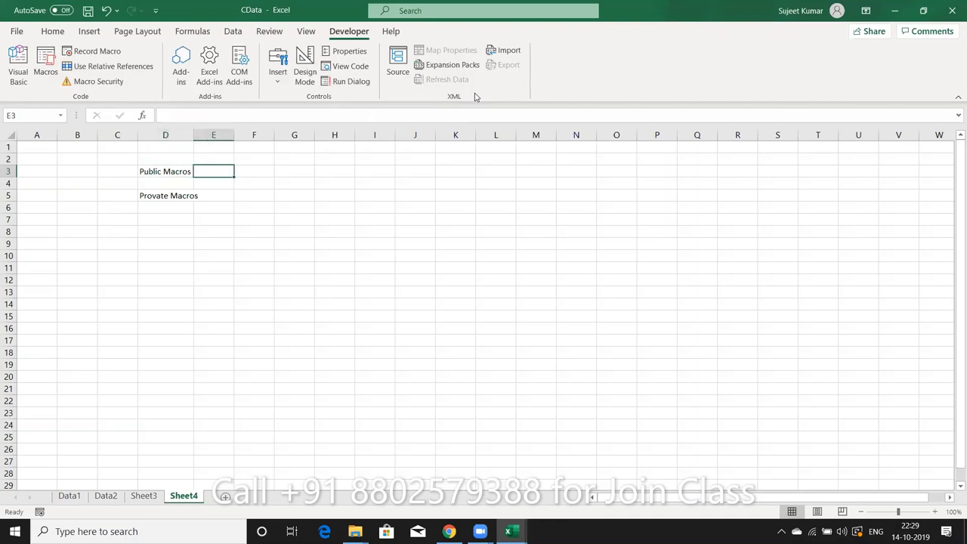
key("Left")
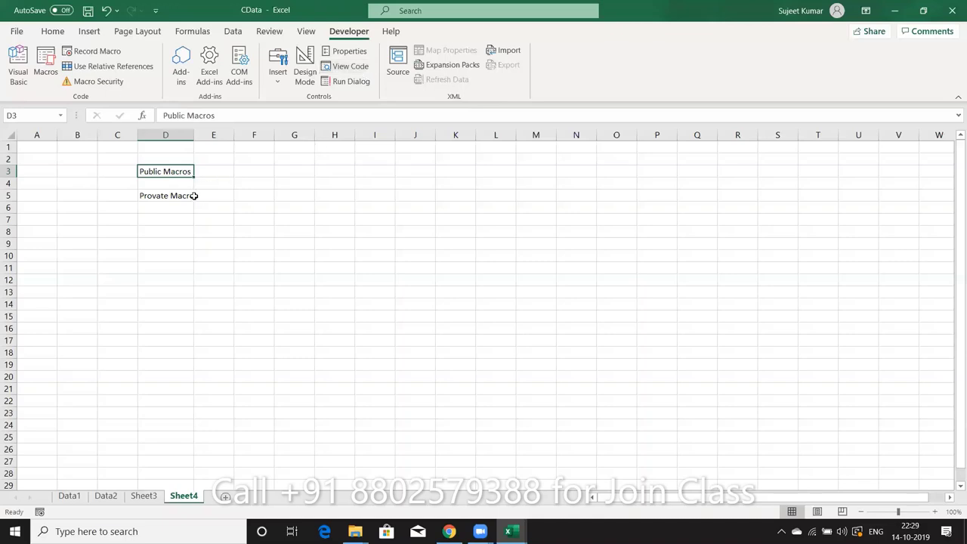
- Correct the D5 label from 'Provate Macros' to 'Private Macros'
left_click(162, 196)
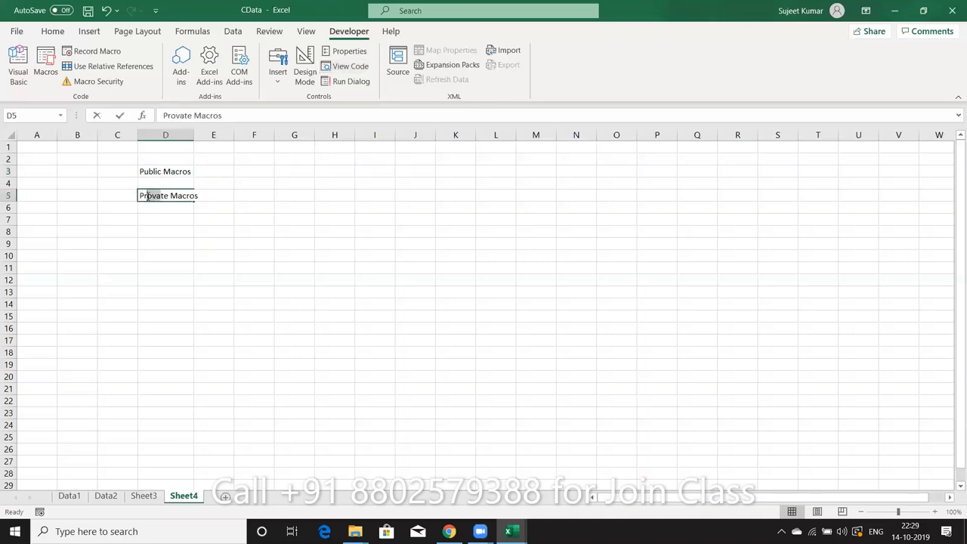
double_click(156, 195)
key("BackSpace")
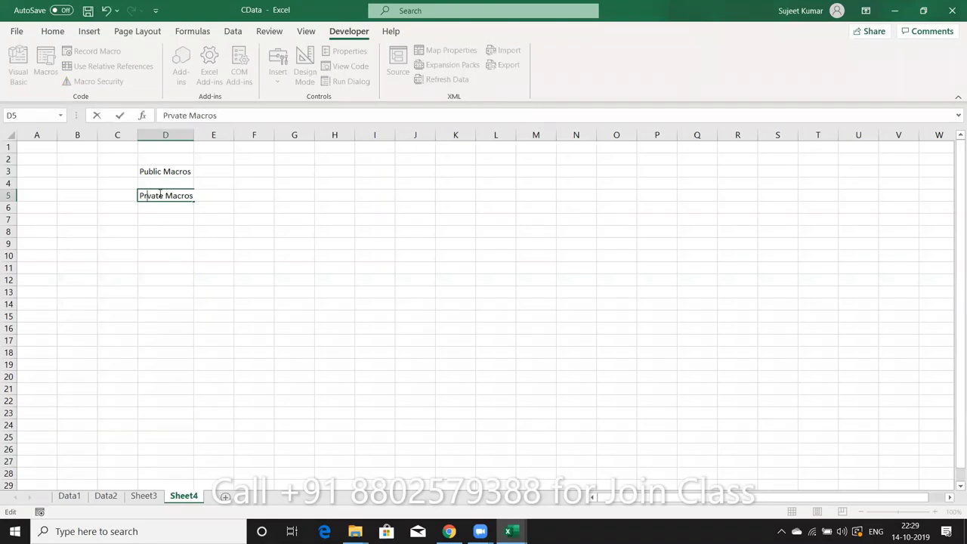
type("i")
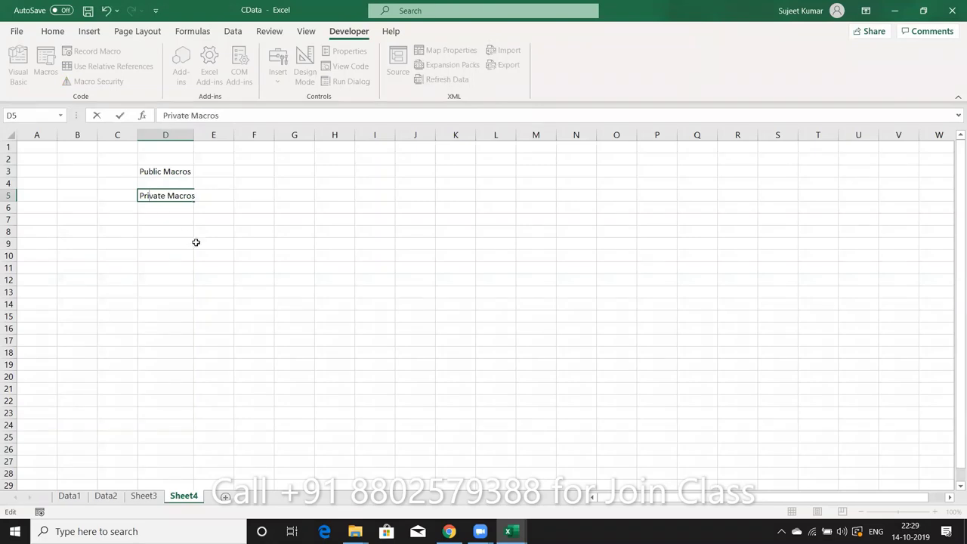
key("Return")
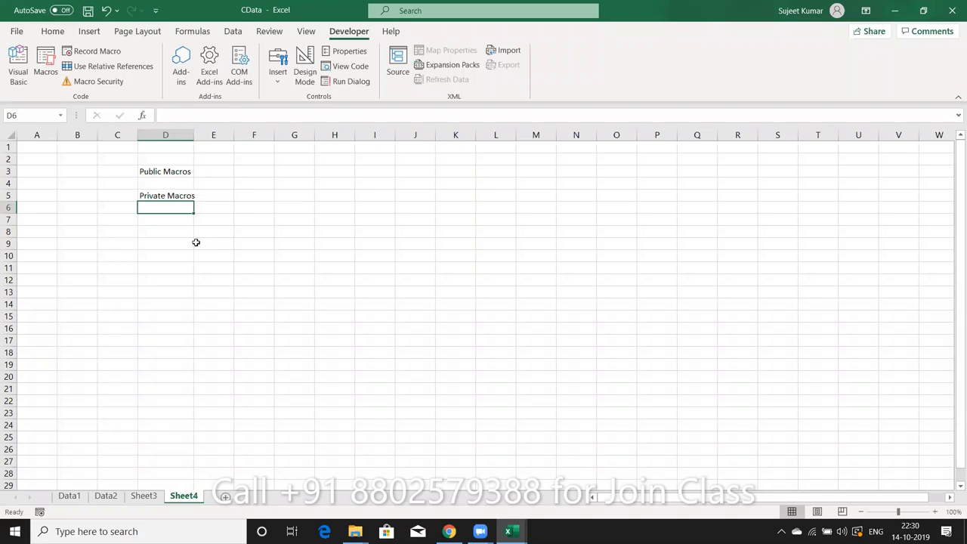
- Enter 'Personal Macros' in E6 and 'Event Macros' in E7
key("Up")
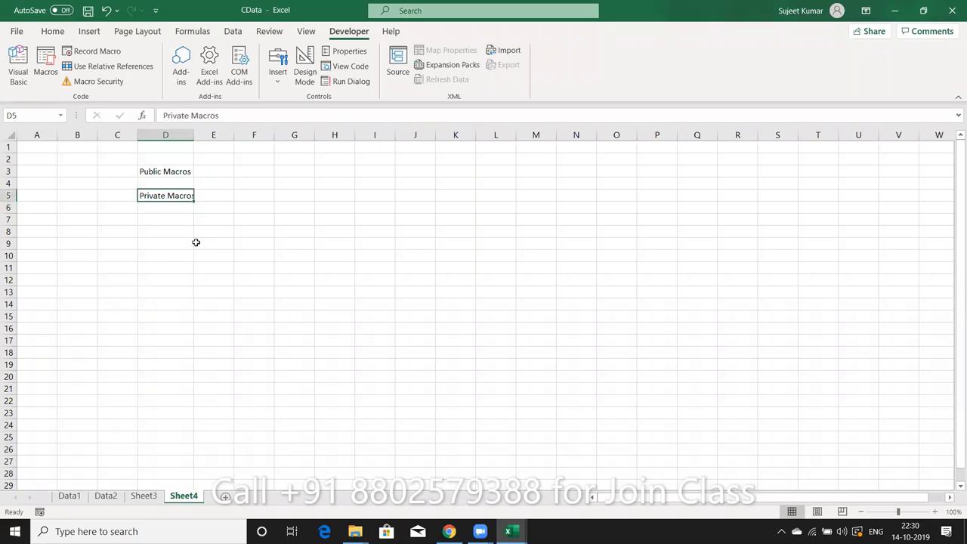
key("Right")
key("Down")
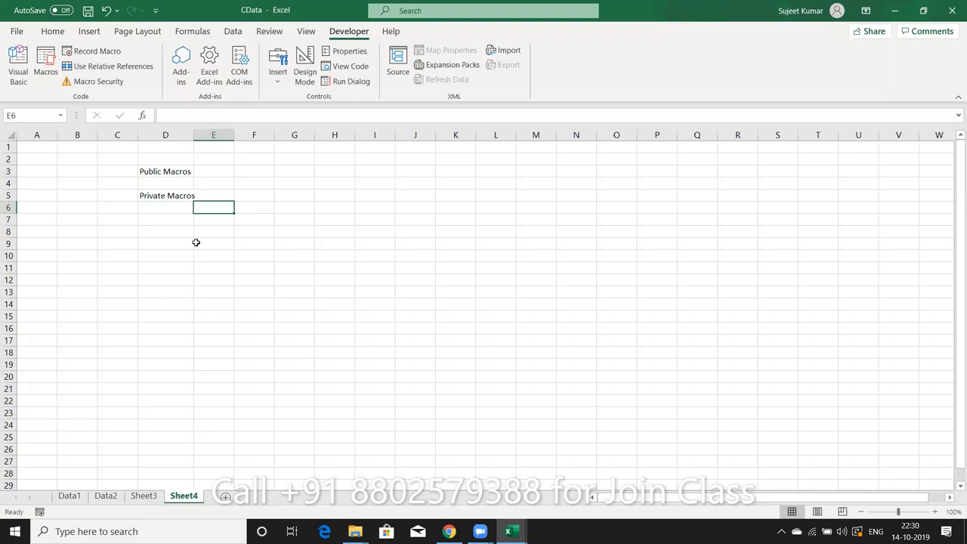
type("P")
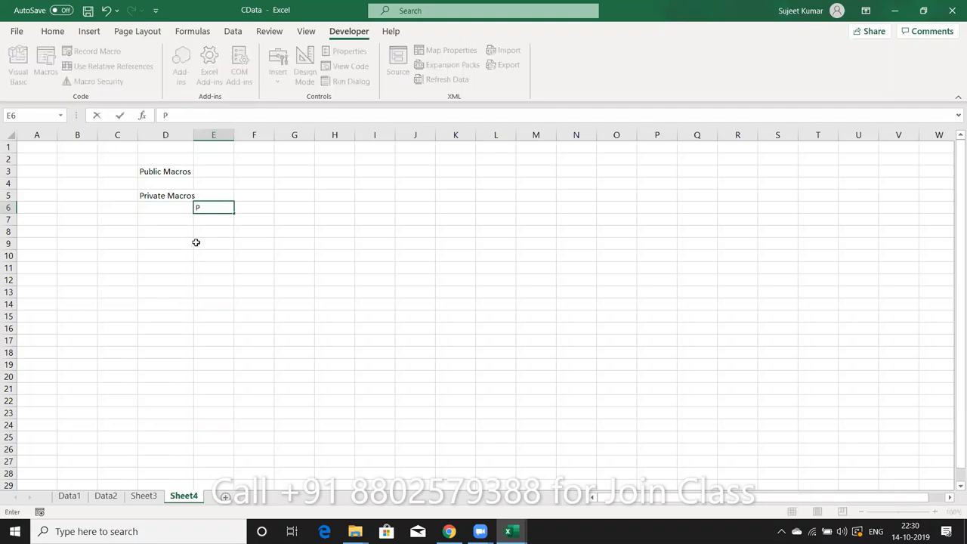
type("erson")
type("al Macr")
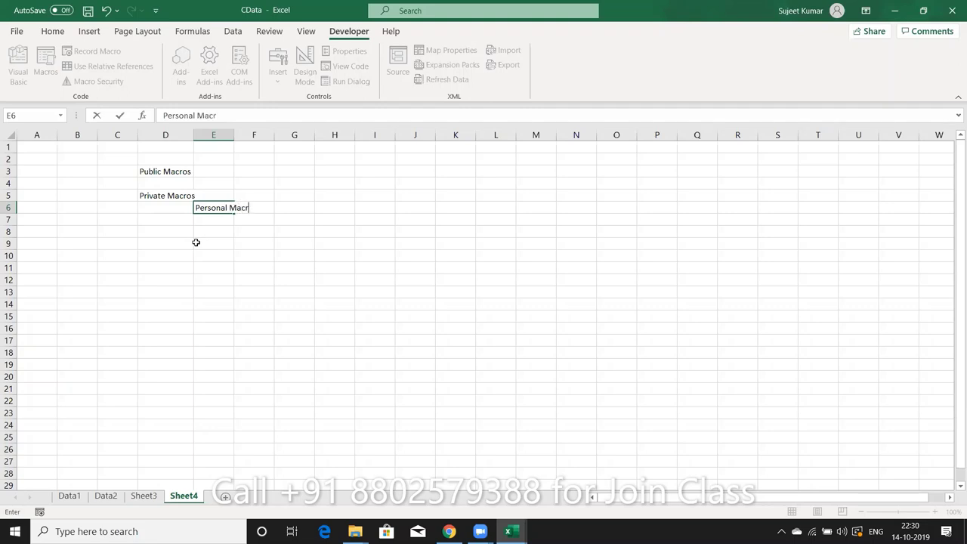
type("os")
key("Return")
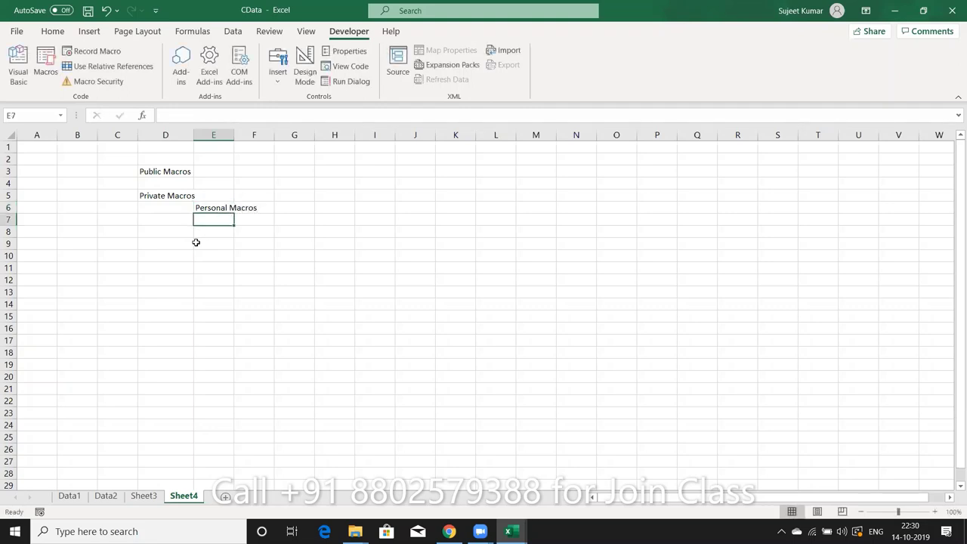
type("Eve")
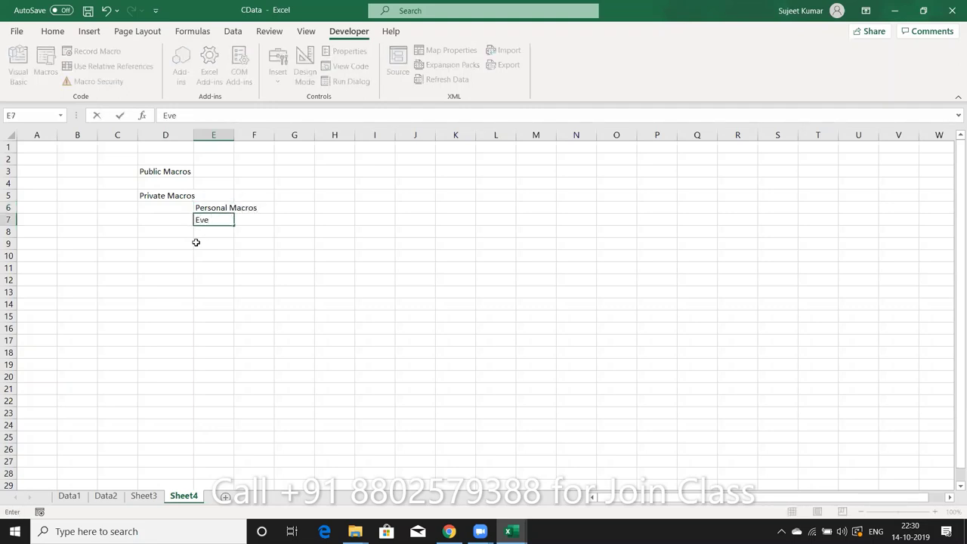
type("nt Mac")
type("ros")
key("Return")
key("Up")
key("Up")
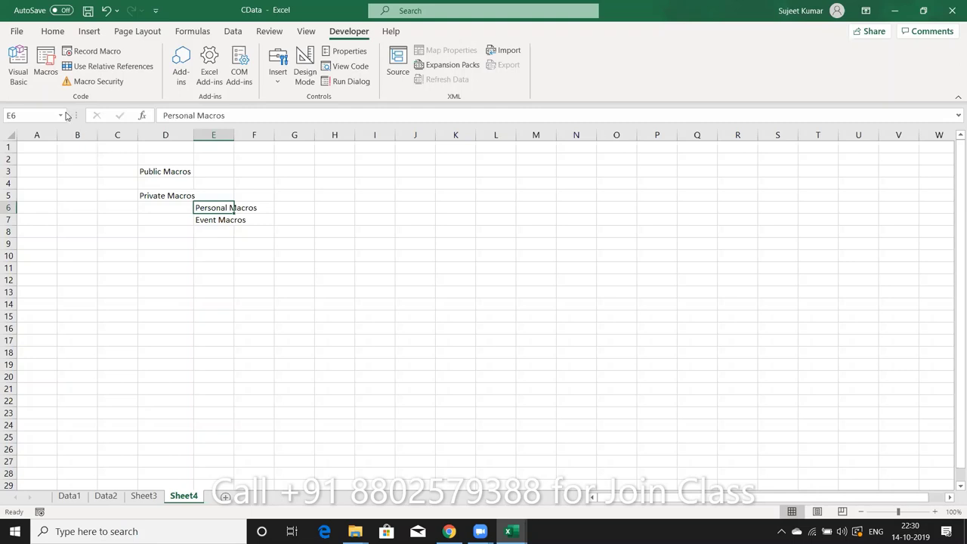
- Start a Record Macro for Macro1 with Store macro in set to Personal Macro Workbook
left_click(84, 51)
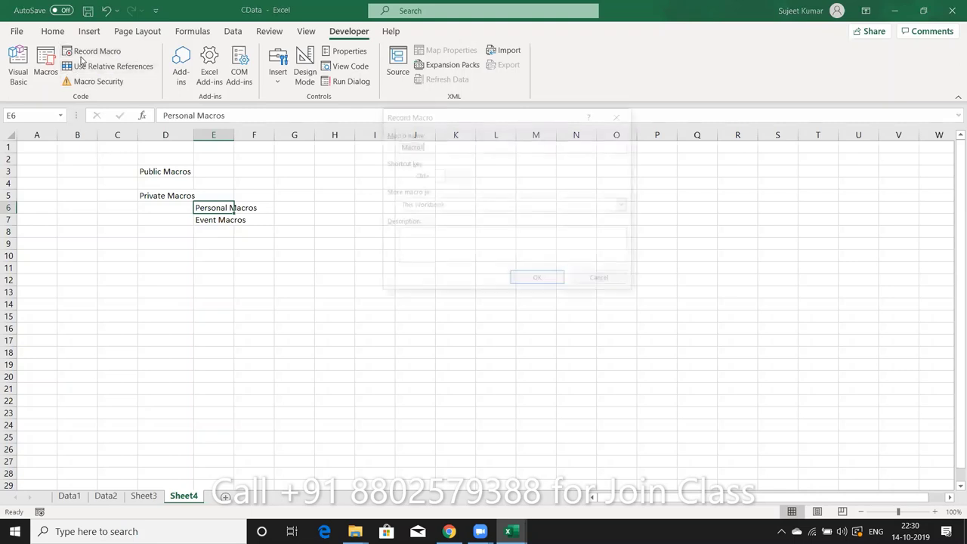
left_click(426, 207)
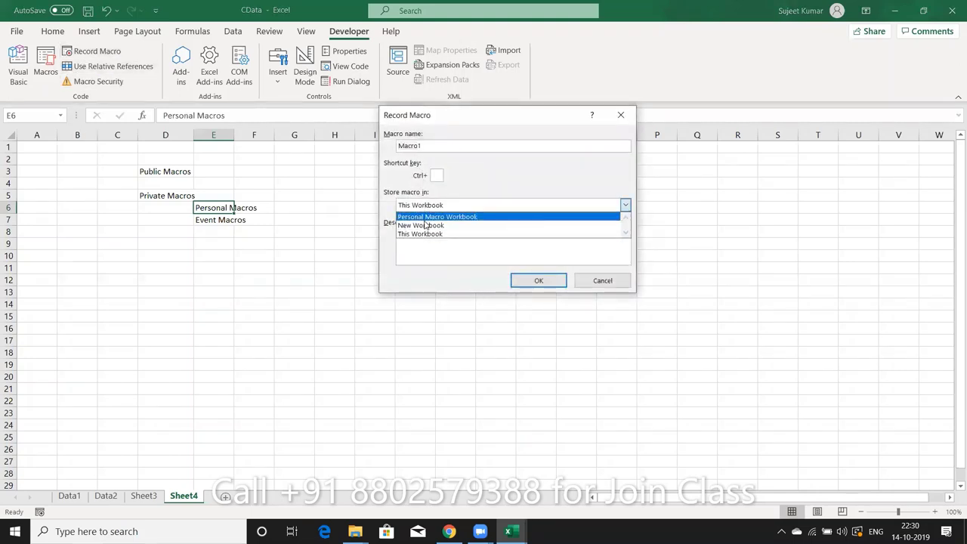
key("Up")
key("Return")
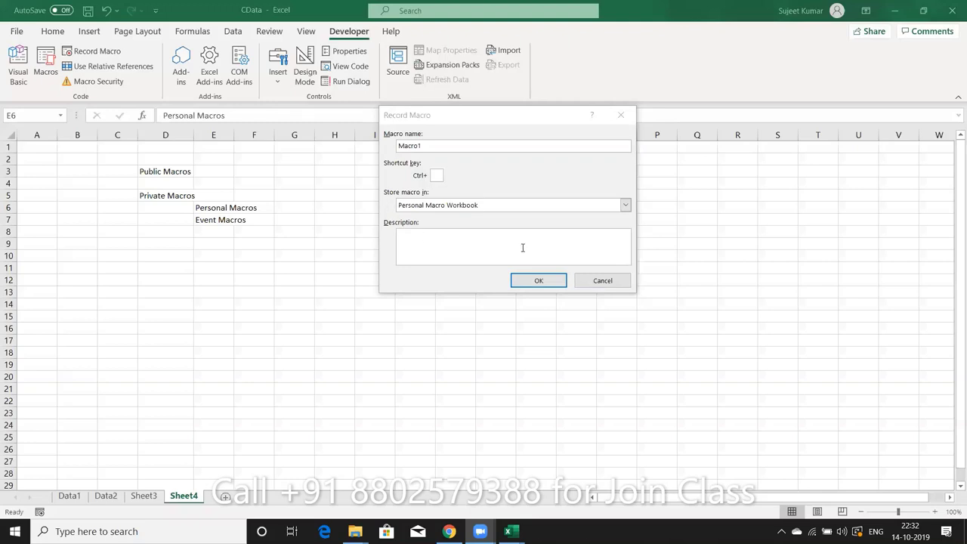
- Close the Record Macro dialog without recording and select cells E7, E2, E6 and D3
left_click(621, 115)
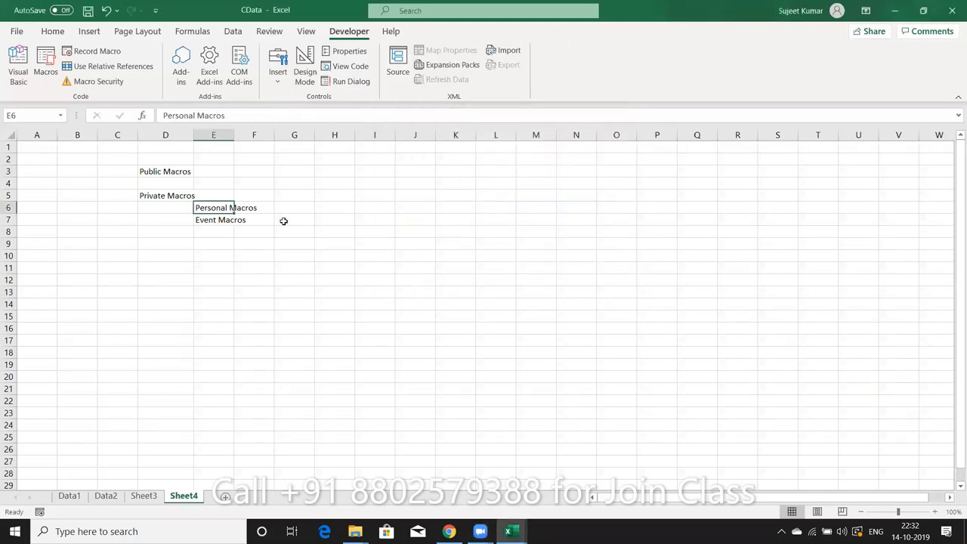
left_click(226, 223)
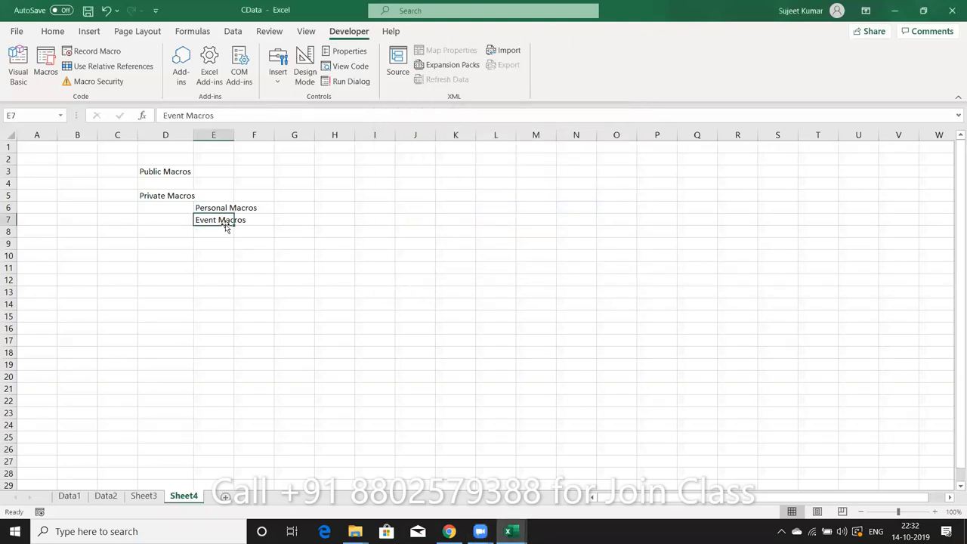
left_click(200, 155)
left_click(215, 208)
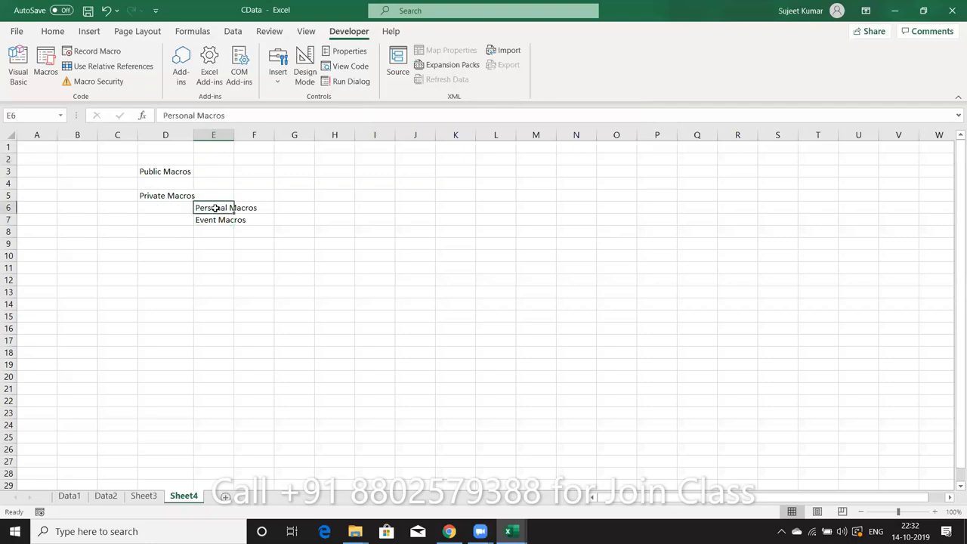
left_click(180, 179)
- View the Macro Options for raj_1, then close them and the Macros list unchanged
left_click(50, 79)
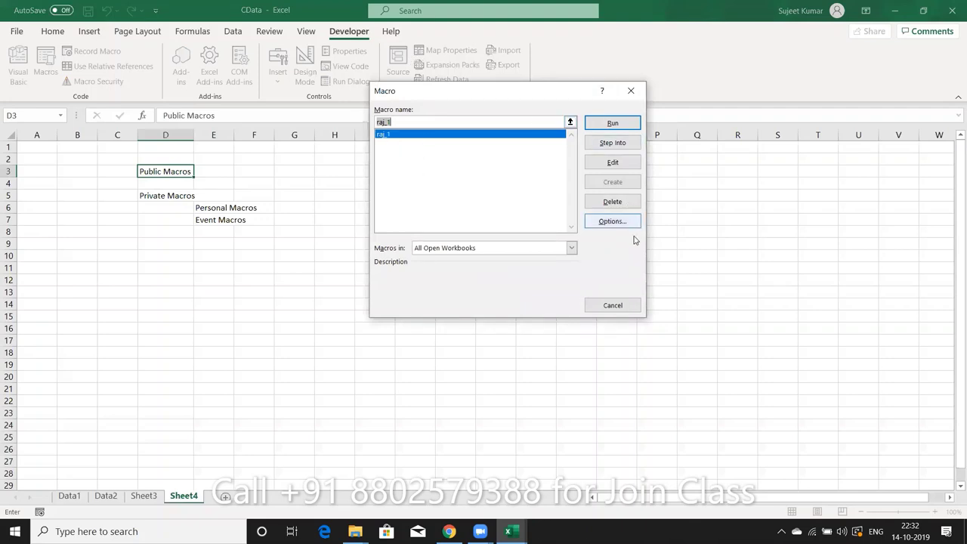
left_click(603, 221)
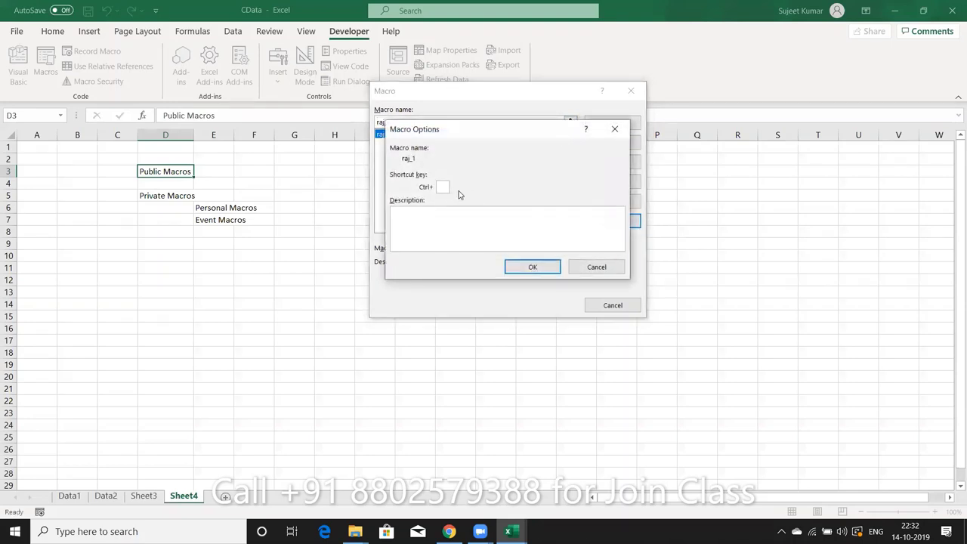
key("Escape")
key("Escape")
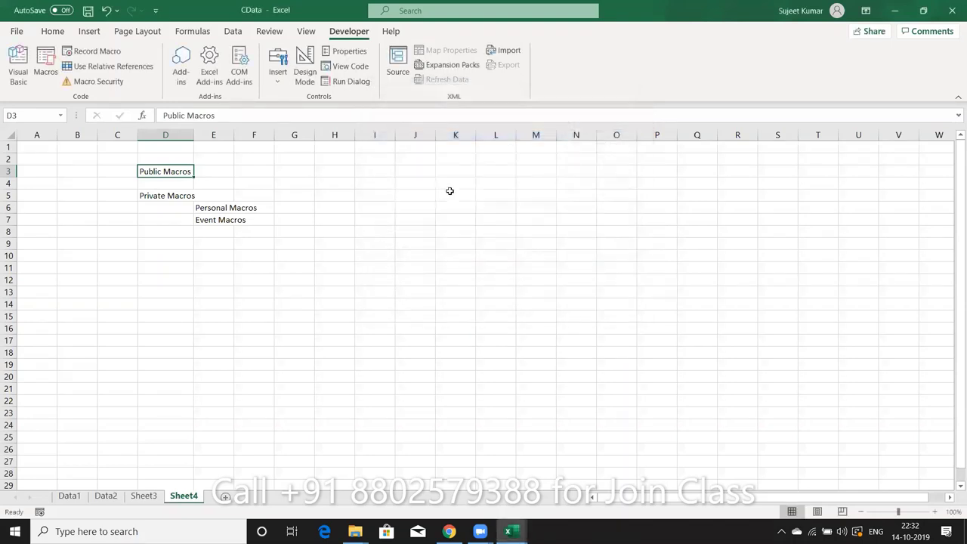
left_click(326, 175)
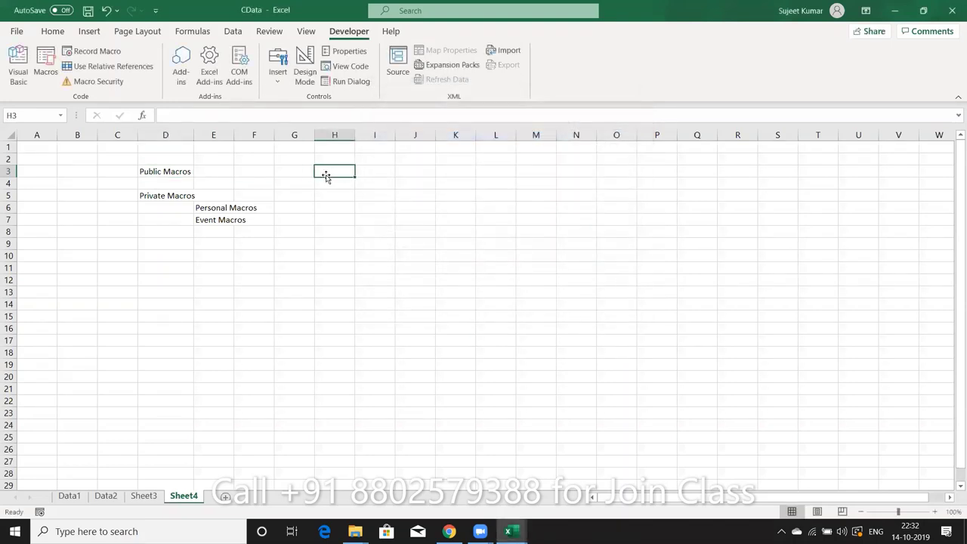
- Draw a form-control Button 1 over G3:H3 and assign it the raj_1 macro
left_click(277, 85)
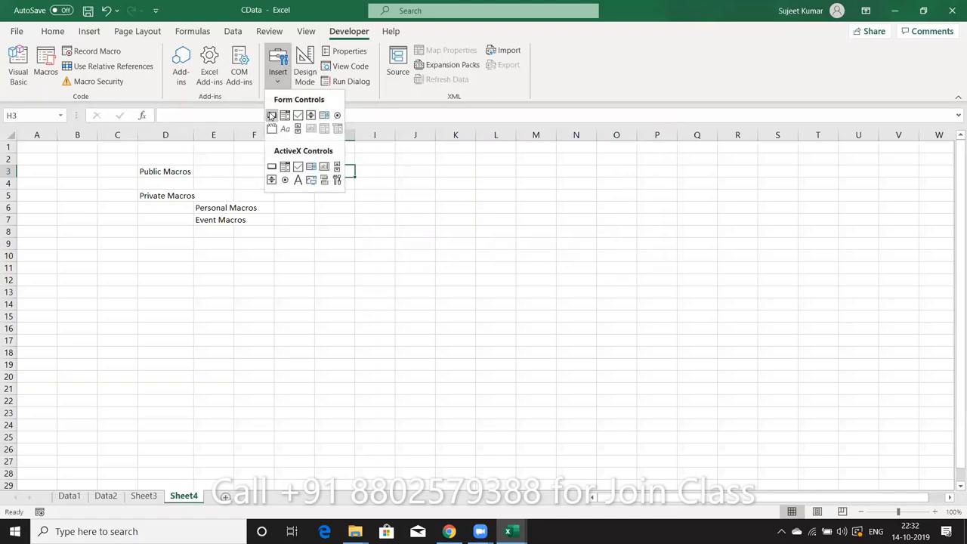
left_click(271, 115)
left_click_drag(297, 160, 381, 178)
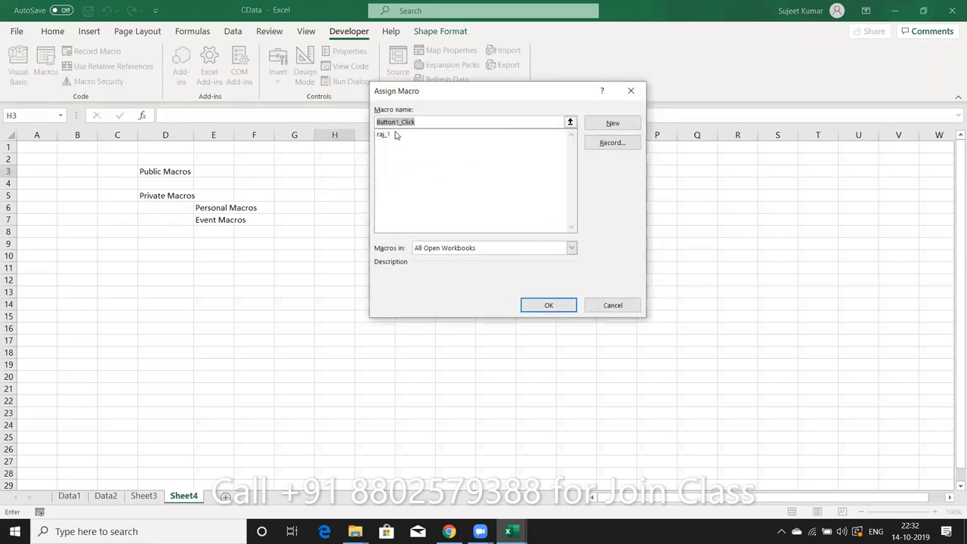
left_click(396, 135)
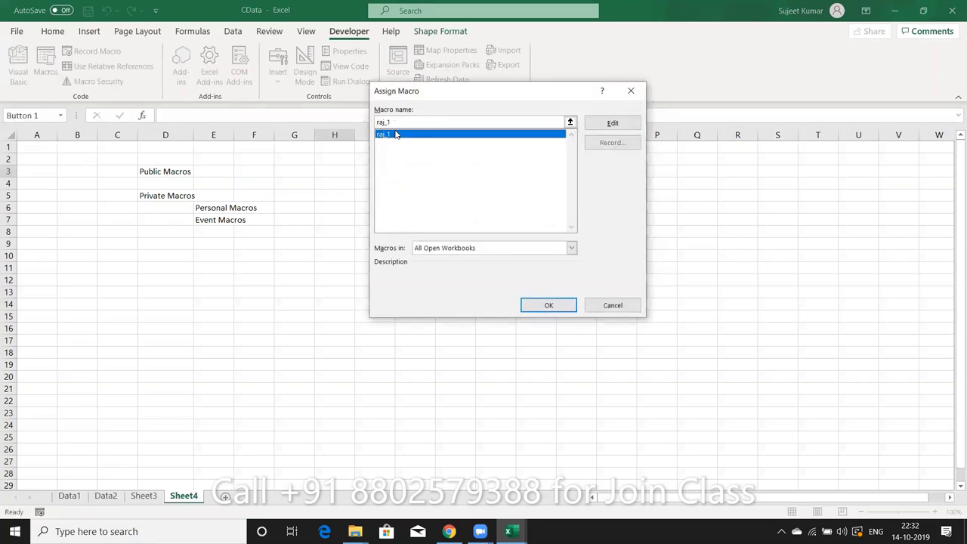
left_click(539, 310)
left_click(368, 195)
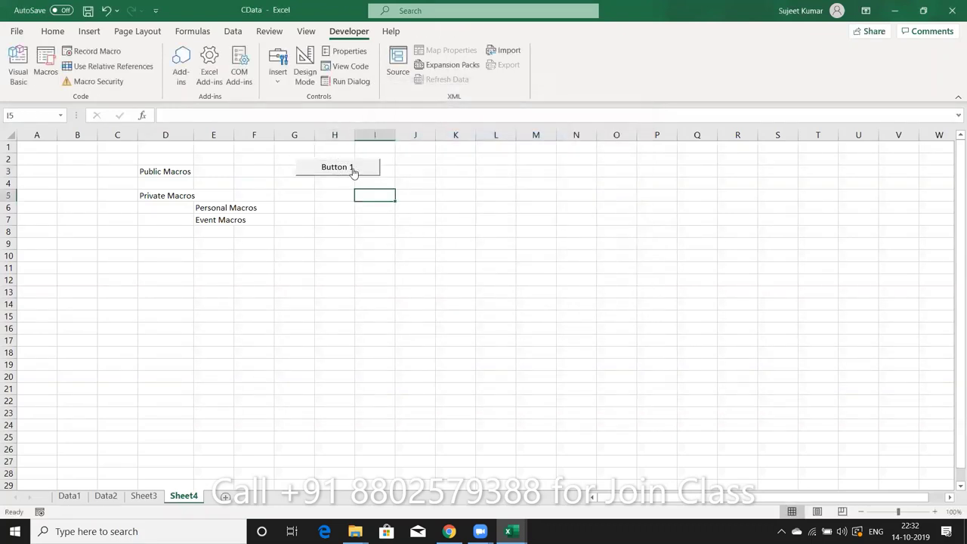
left_click(352, 168)
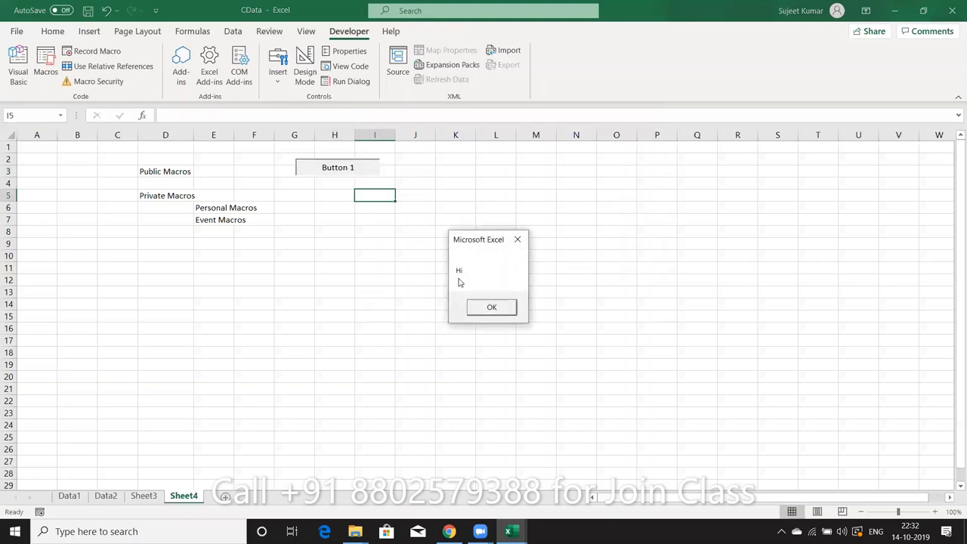
left_click(488, 306)
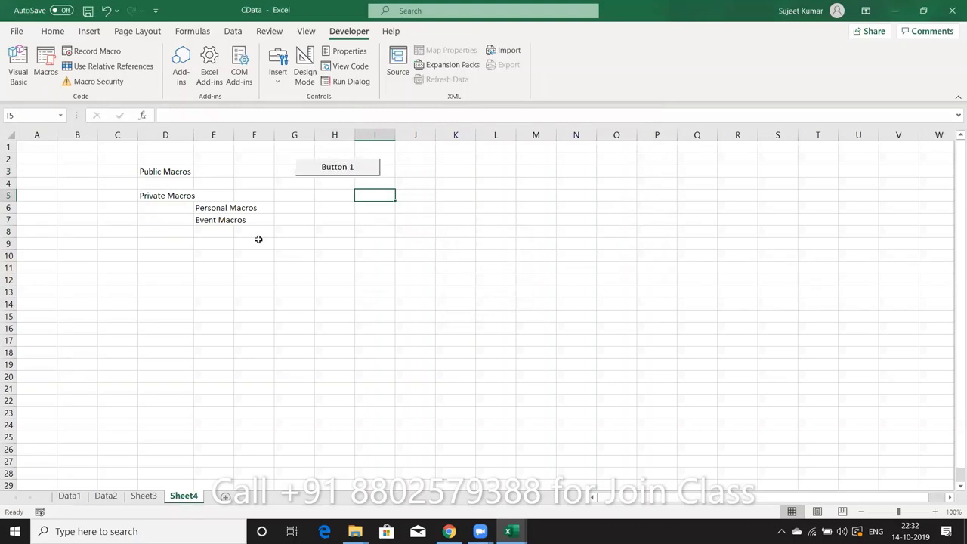
left_click(47, 66)
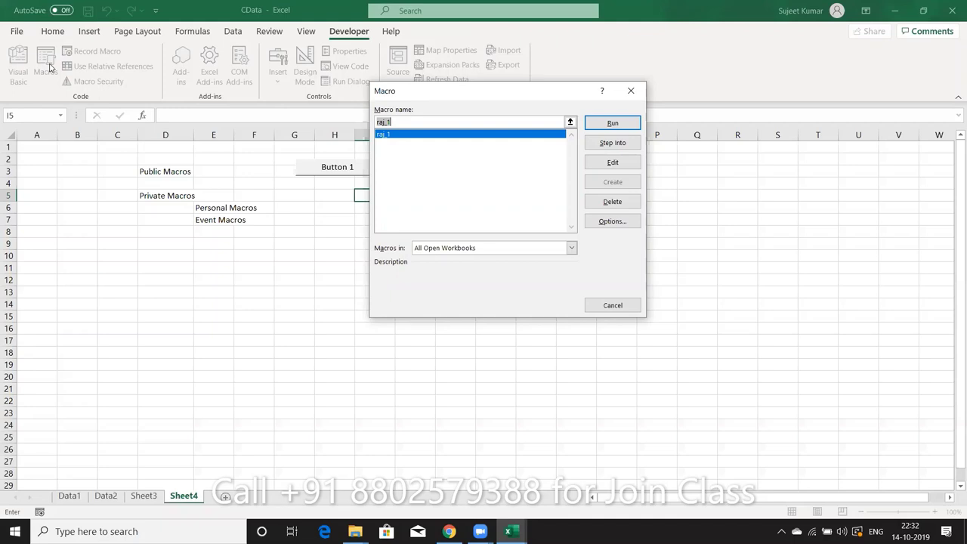
key("Escape")
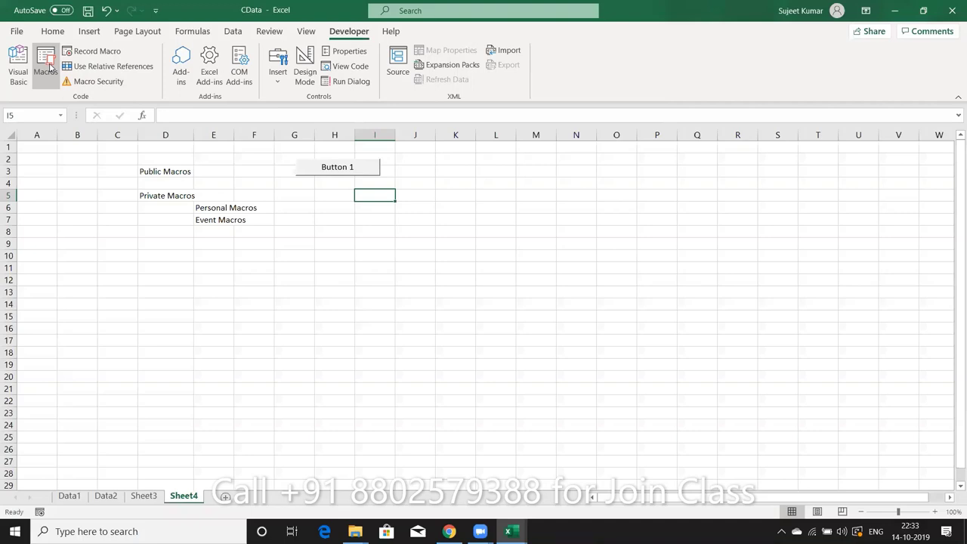
- Insert a new Sheet1 after Sheet4 and open its code window via View Code
left_click(226, 499)
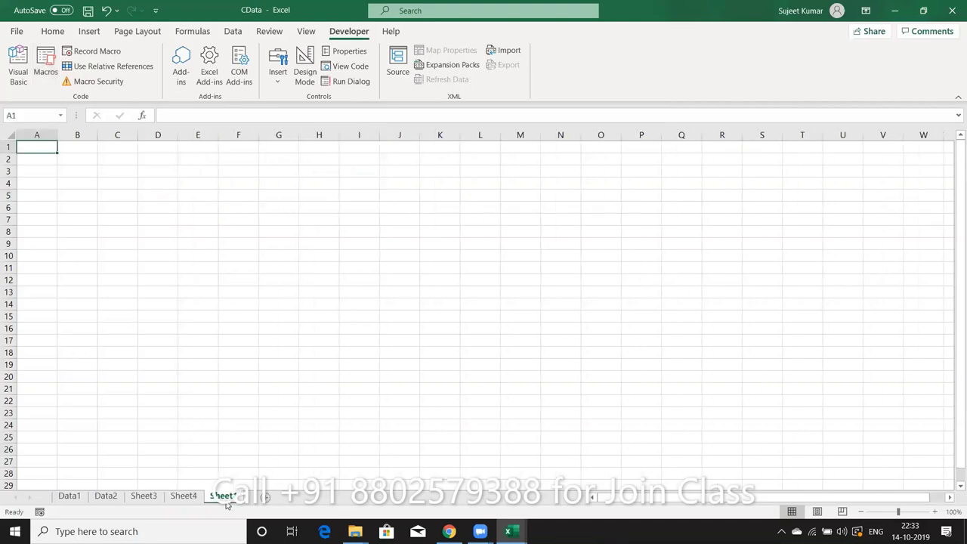
left_click(123, 185)
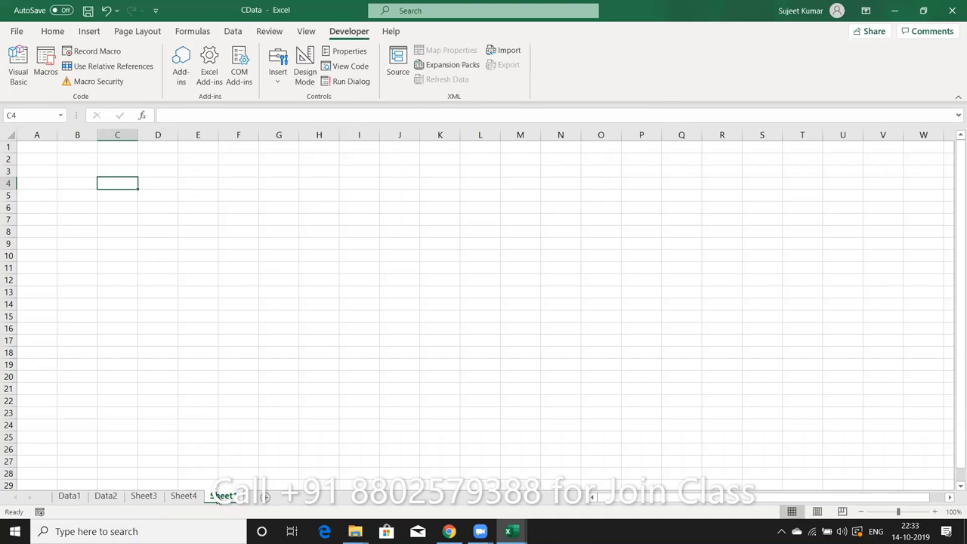
right_click(218, 500)
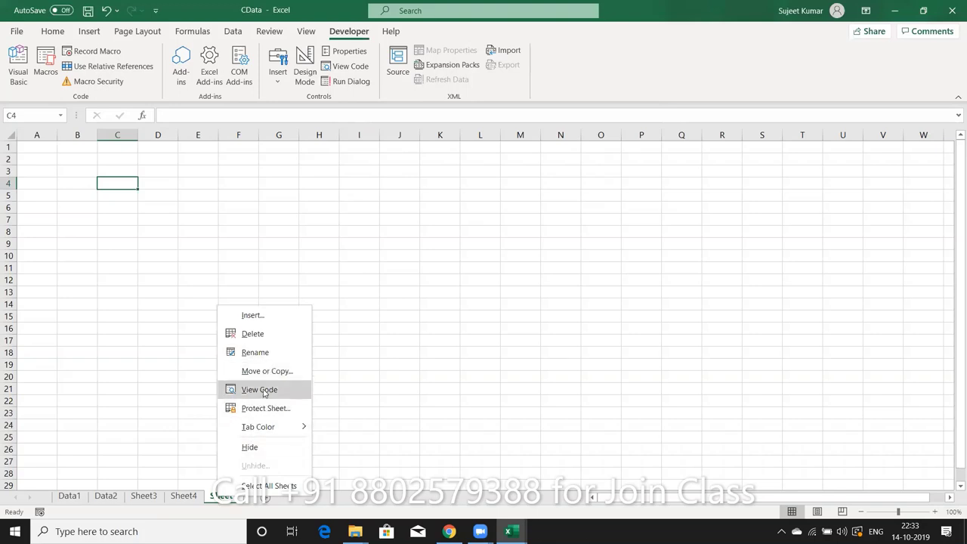
left_click(262, 390)
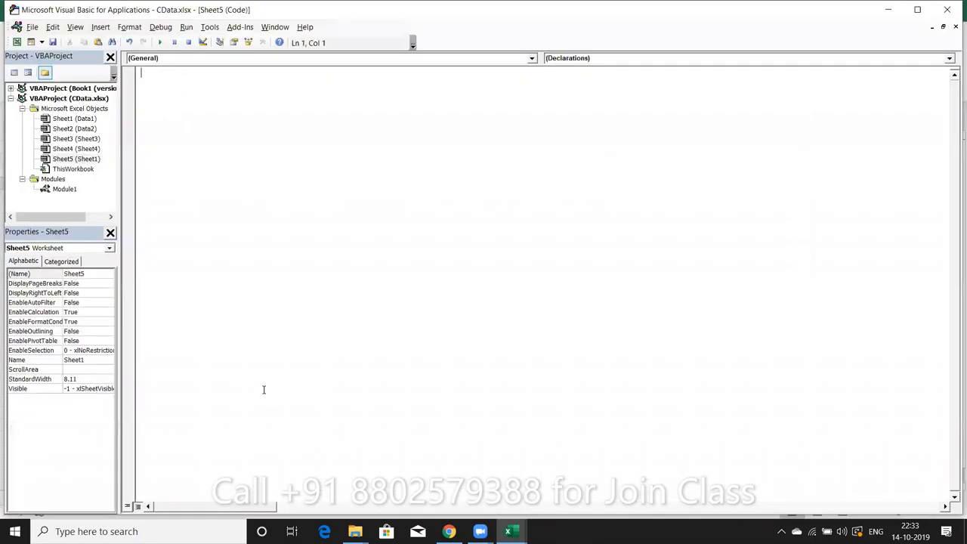
- Create the Worksheet_SelectionChange procedure in the sheet's code window
left_click(232, 60)
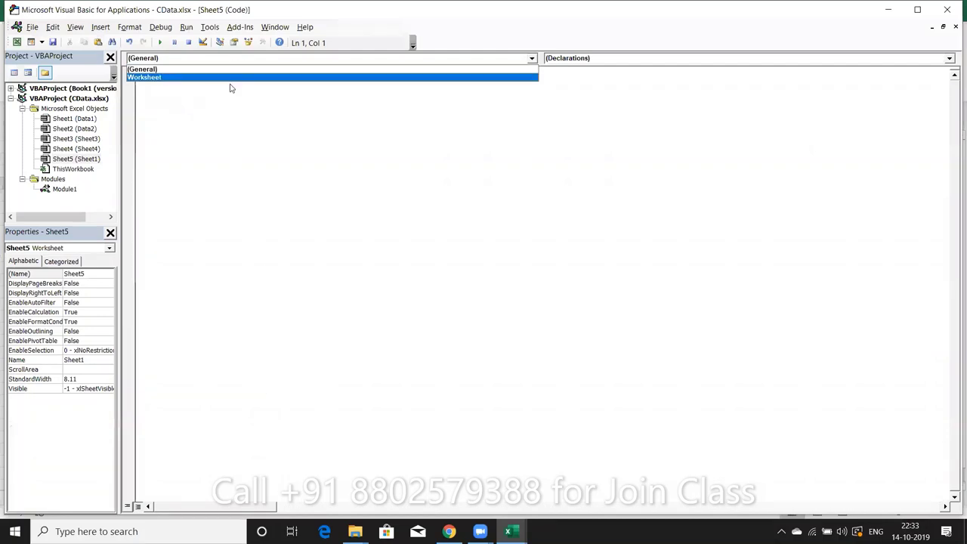
left_click(231, 89)
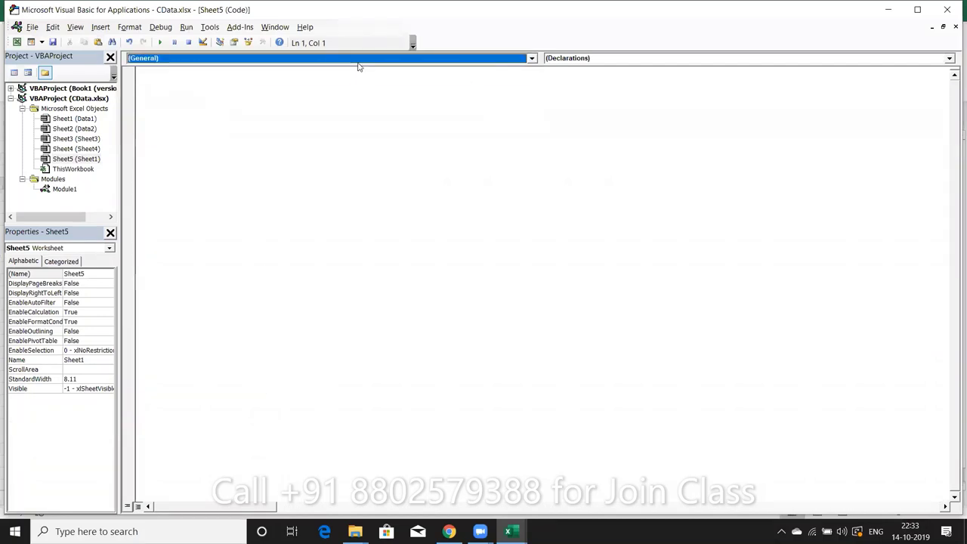
left_click(359, 66)
left_click(357, 79)
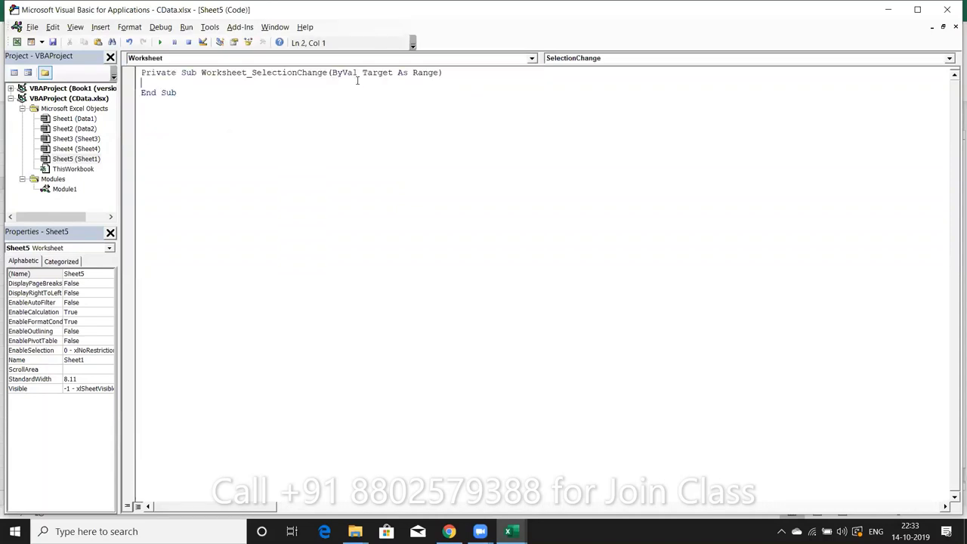
left_click(560, 60)
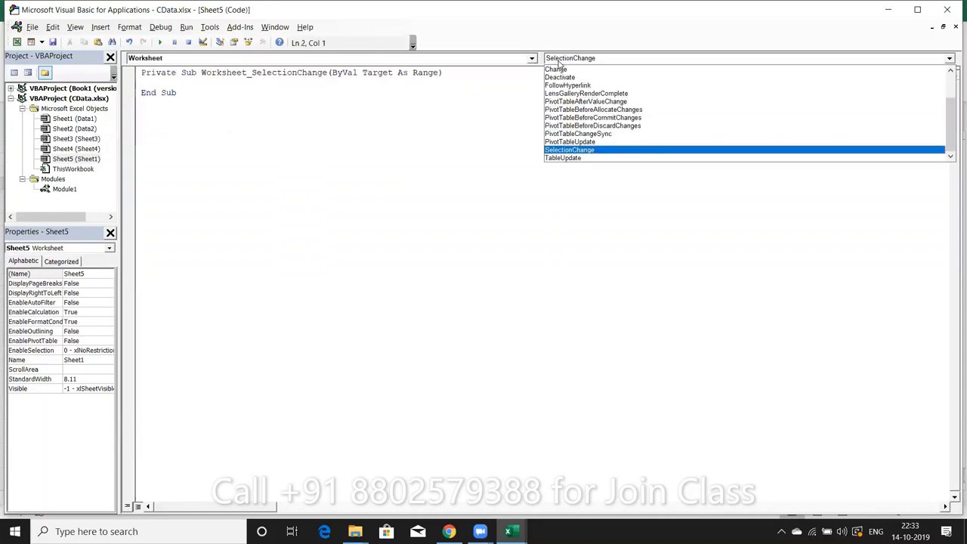
left_click(414, 121)
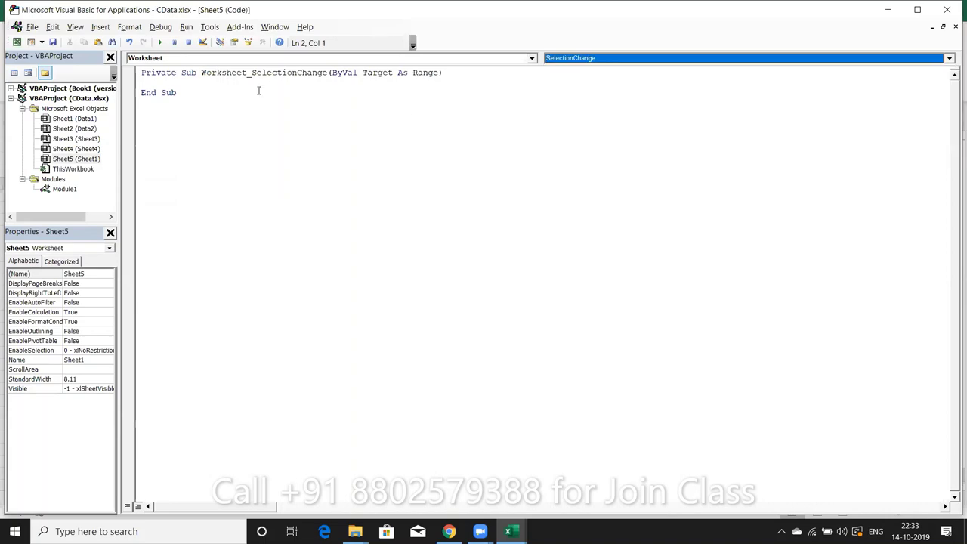
left_click(179, 78)
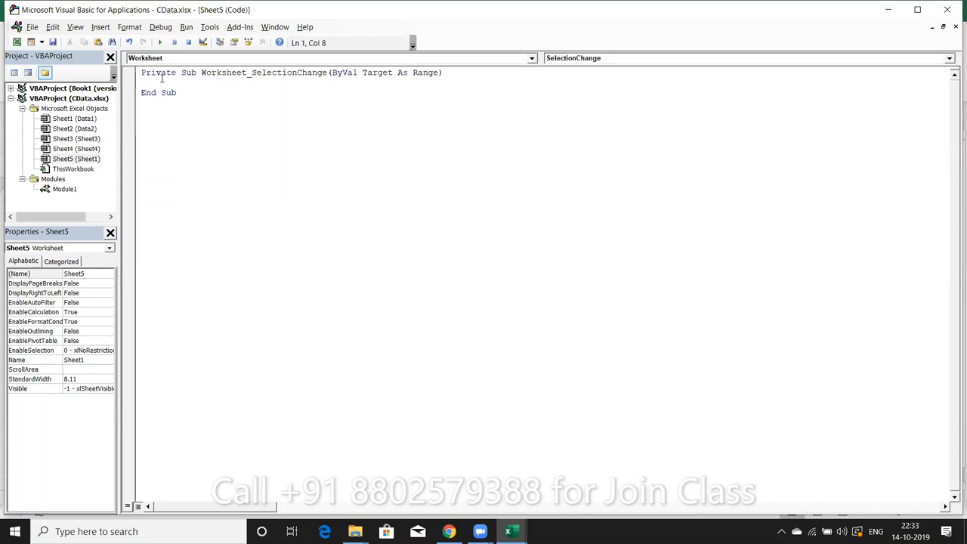
- Inside the procedure, enter ActiveCell.Interior.Color = vbRed
key("Return")
type("acr")
key("BackSpace")
type("tivec")
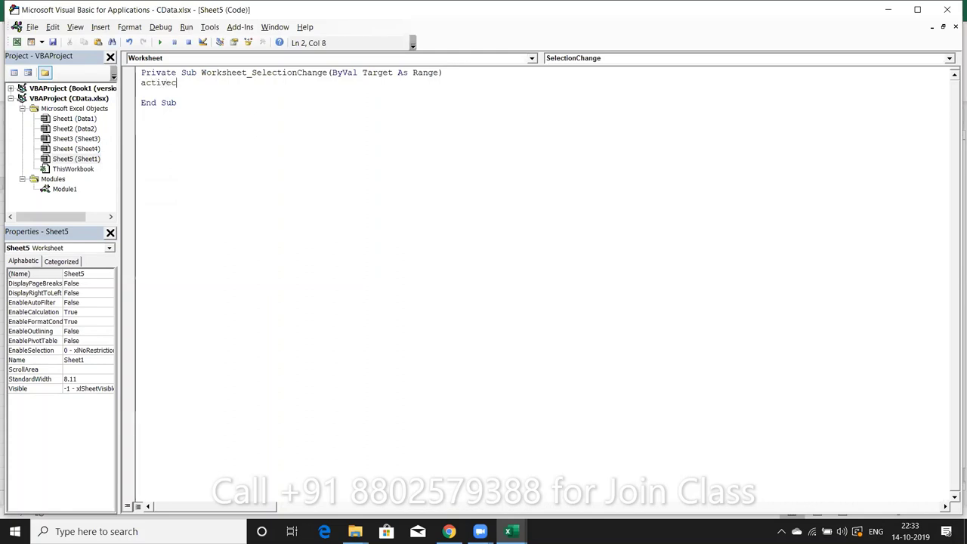
type("ell.i")
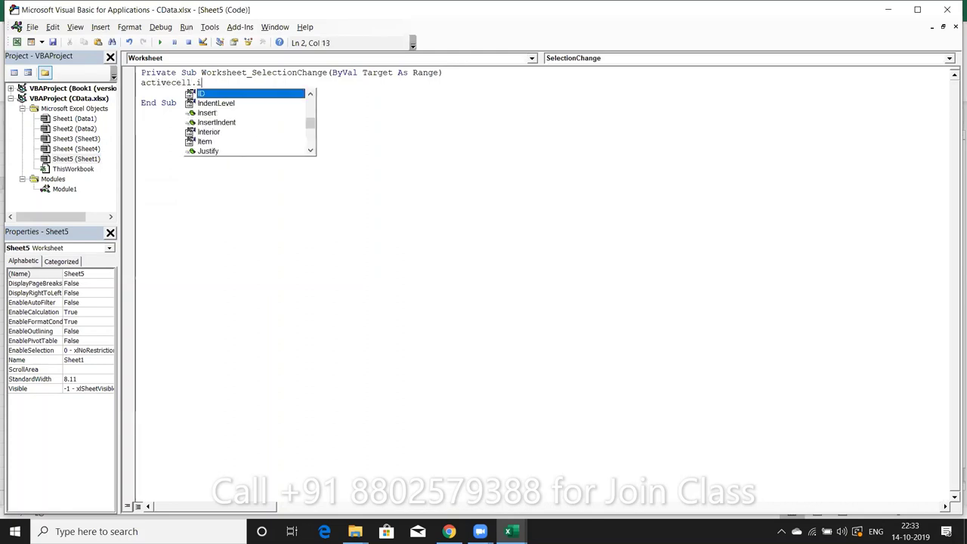
type("n")
key("Down")
key("Down")
key("Down")
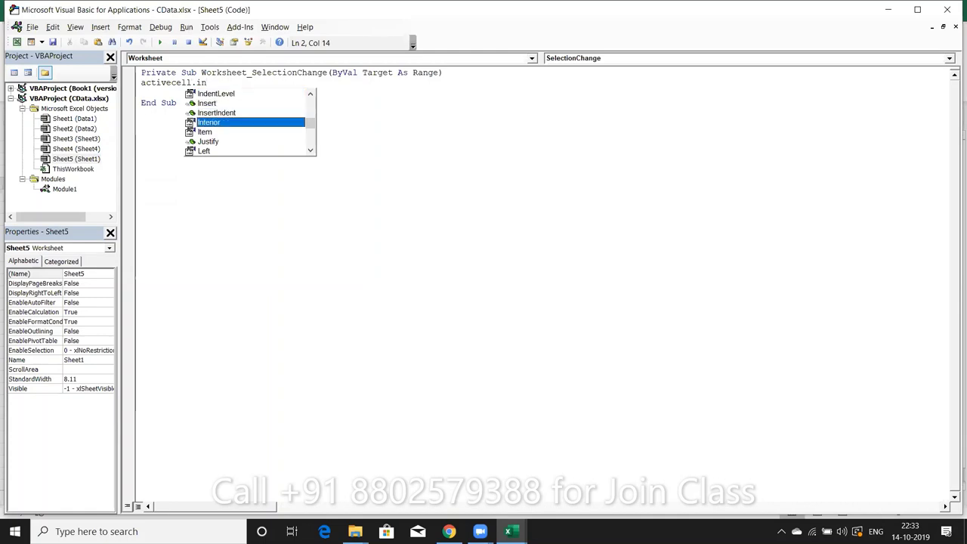
key("Tab")
type(".")
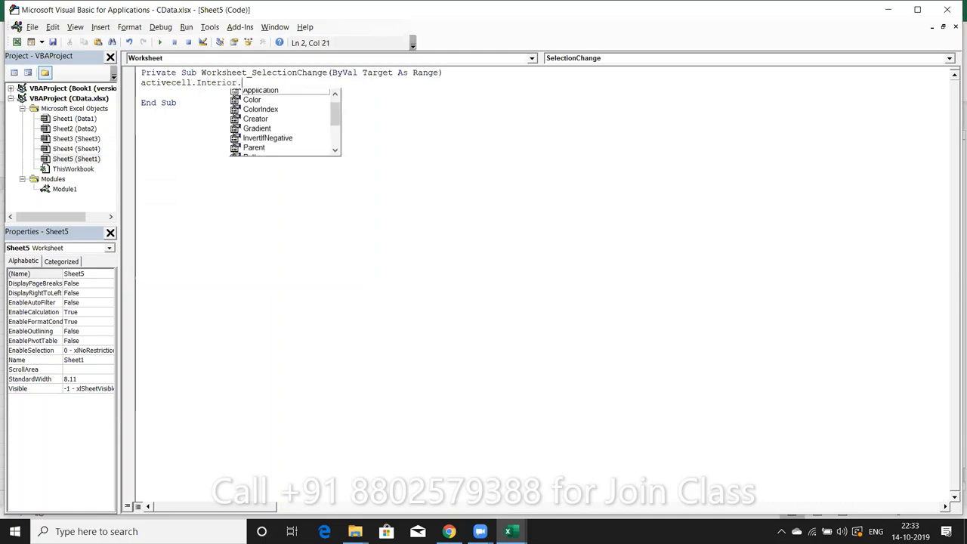
type("co")
key("Tab")
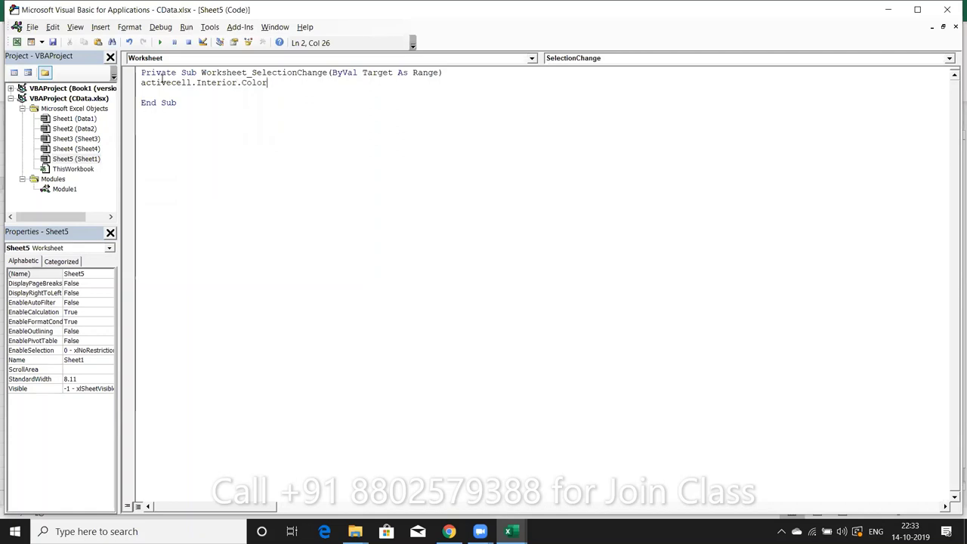
type("=vbred")
left_click(206, 98)
- Test the event by selecting F9, E6, C9, D13, F14, H12, H10, H7 and G4, turning them red
key("alt+F11")
left_click(218, 243)
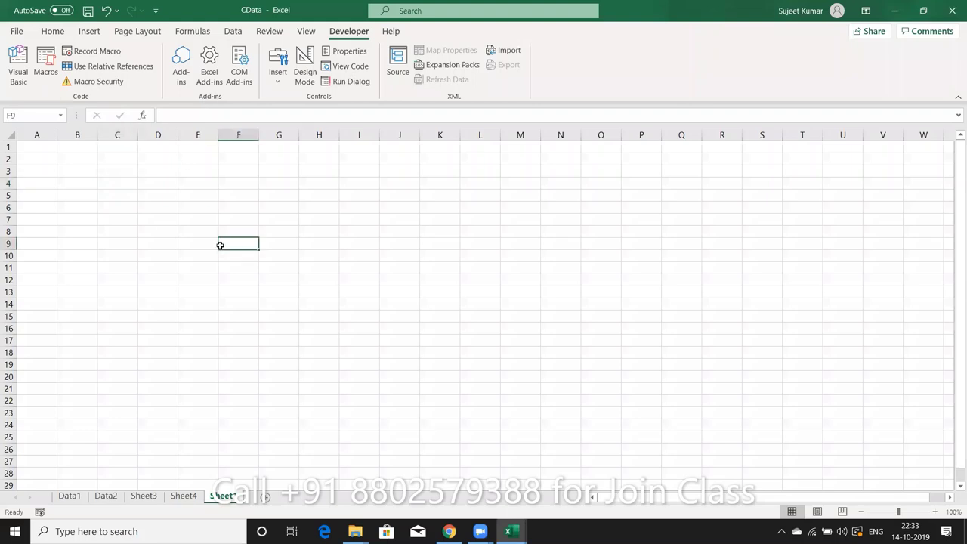
left_click(195, 210)
left_click(135, 245)
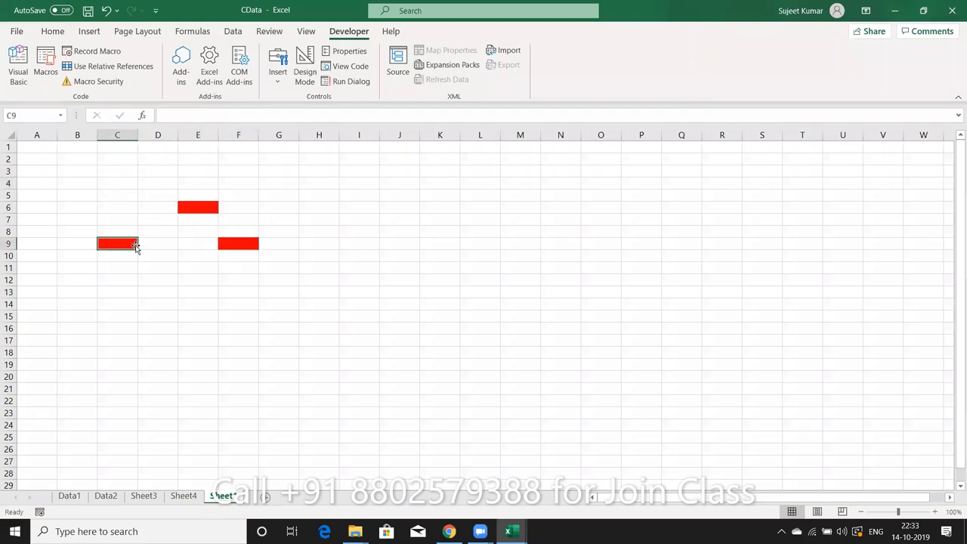
left_click(167, 292)
left_click(234, 304)
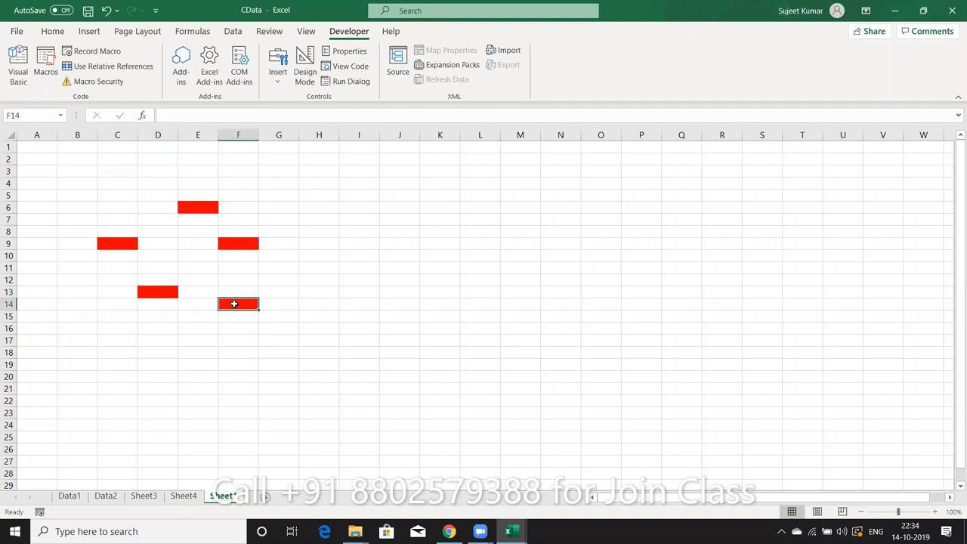
left_click(302, 277)
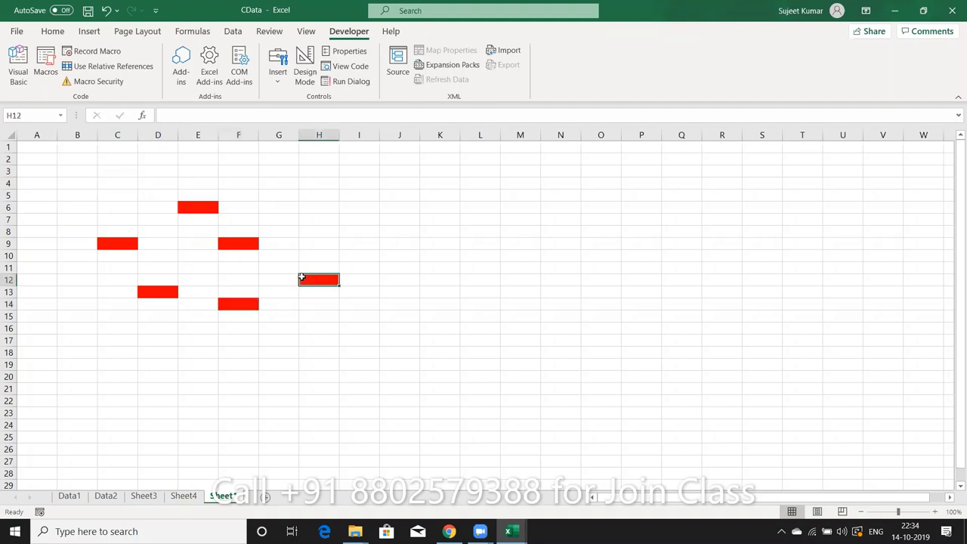
left_click(313, 250)
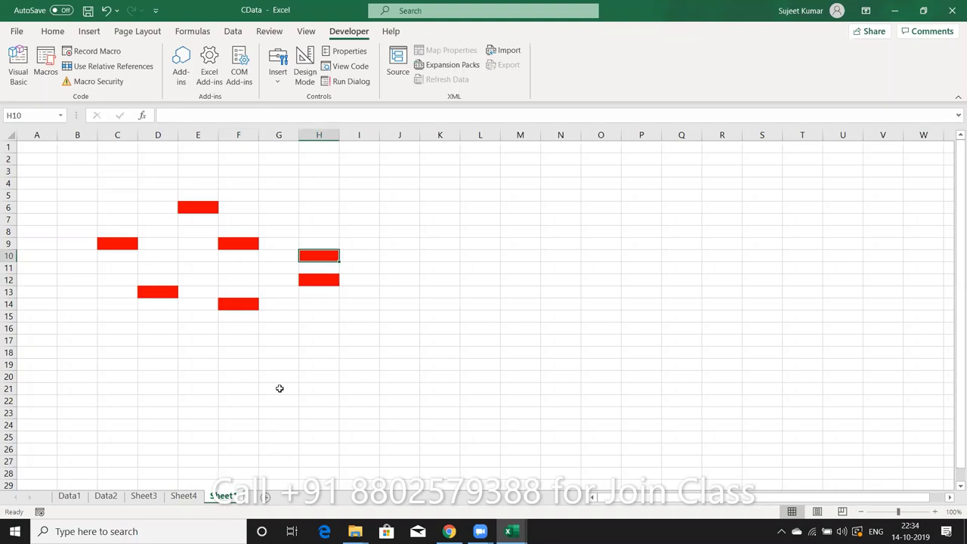
left_click(304, 221)
left_click(271, 182)
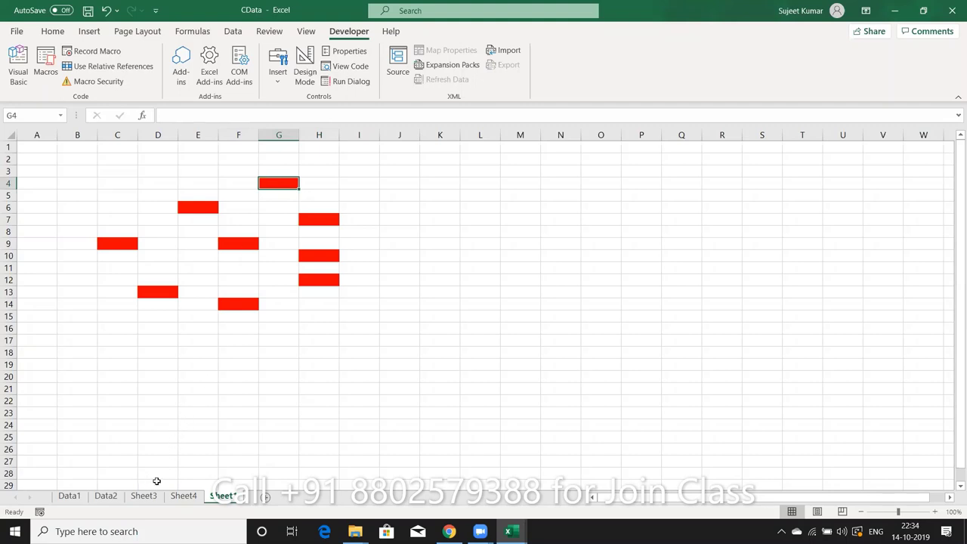
- Alternate between Sheet4 and the event sheet, turning I15 and J13 red, ending on Sheet4
left_click(183, 496)
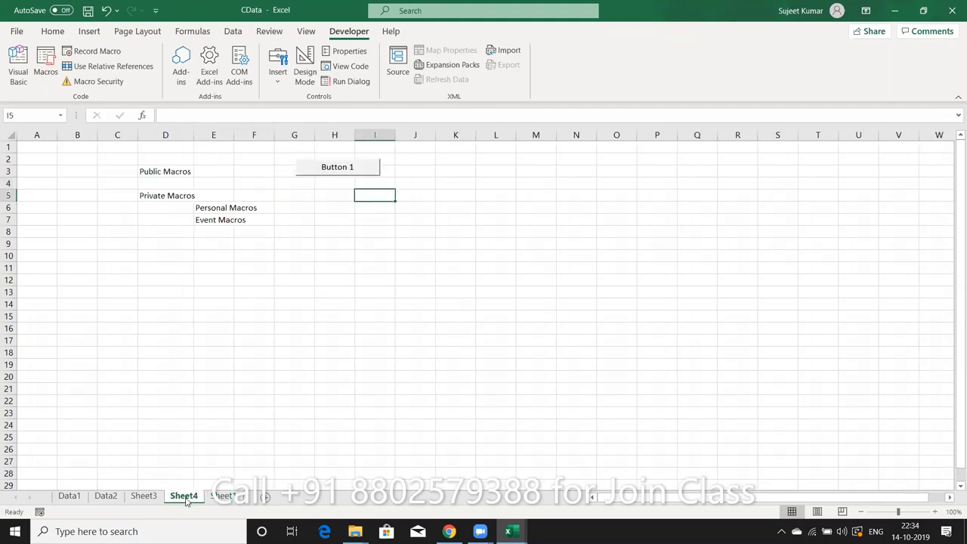
left_click(221, 220)
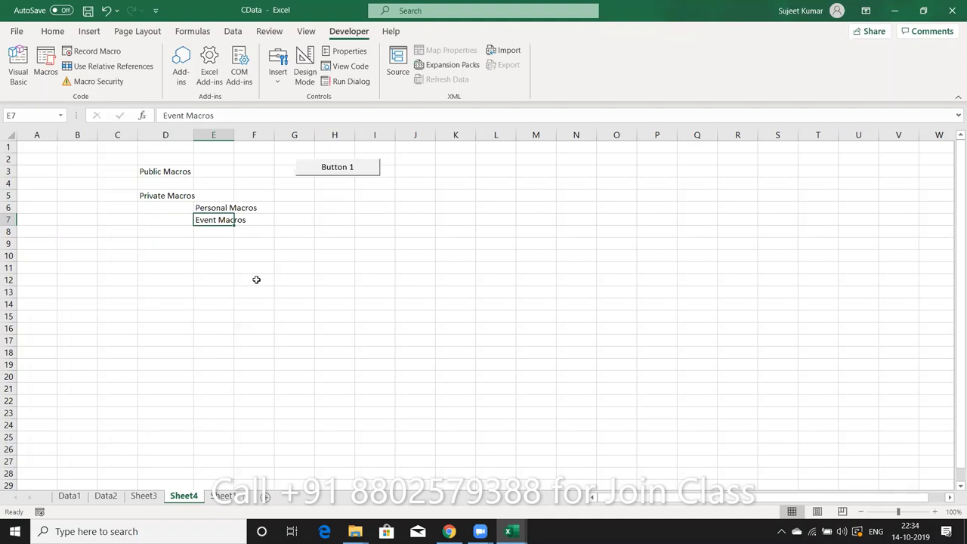
left_click(222, 495)
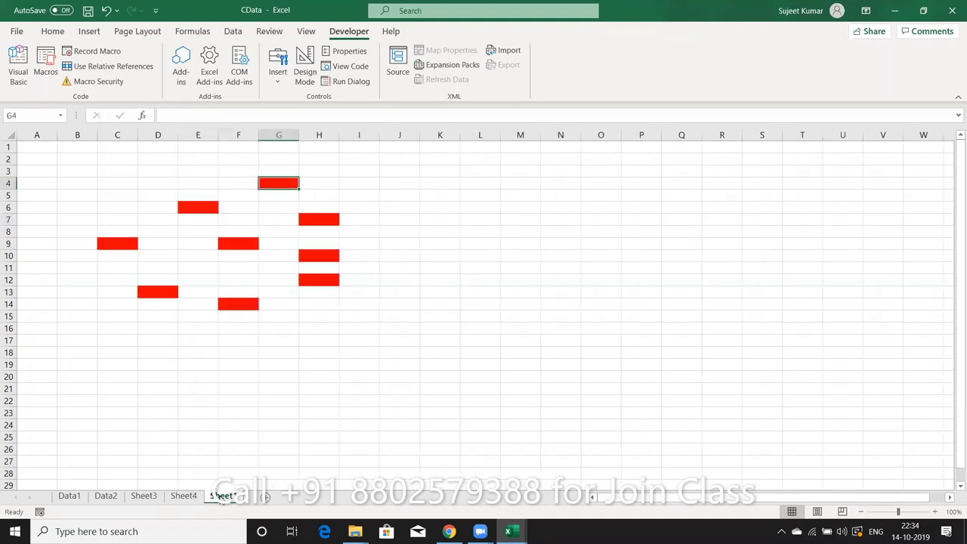
left_click(350, 321)
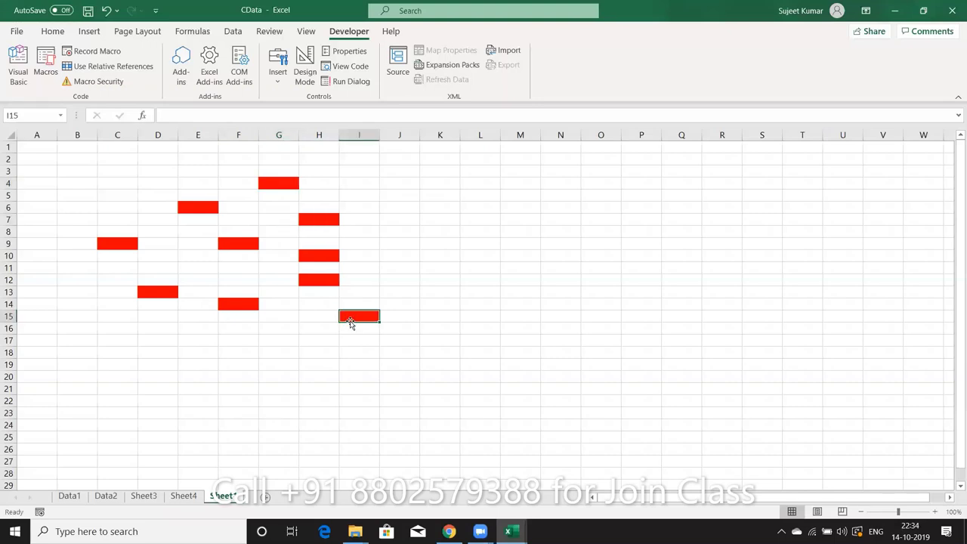
left_click(196, 497)
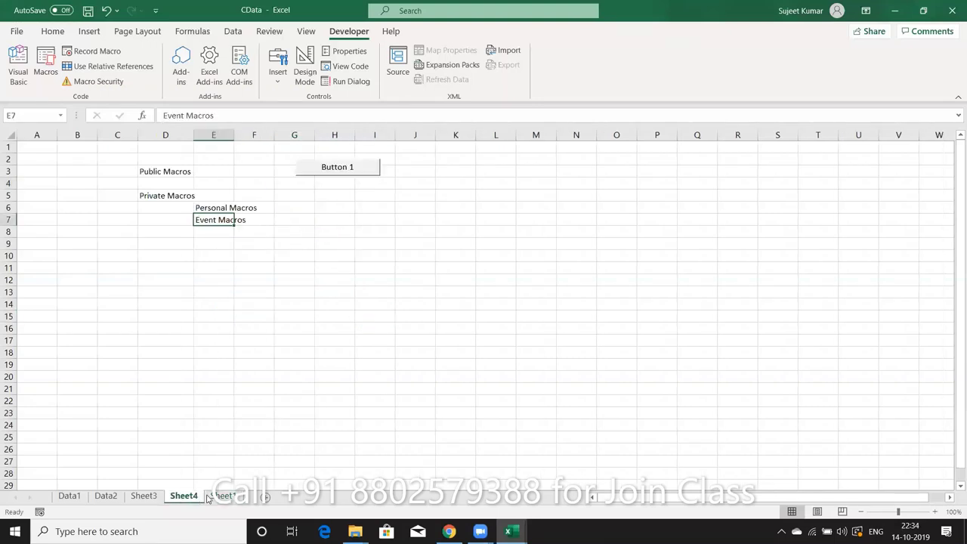
left_click(223, 495)
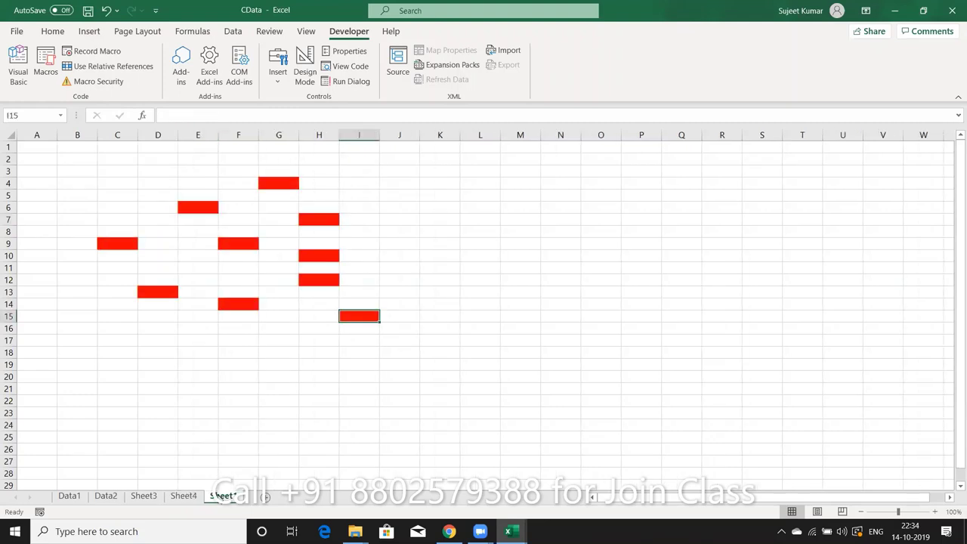
left_click(390, 289)
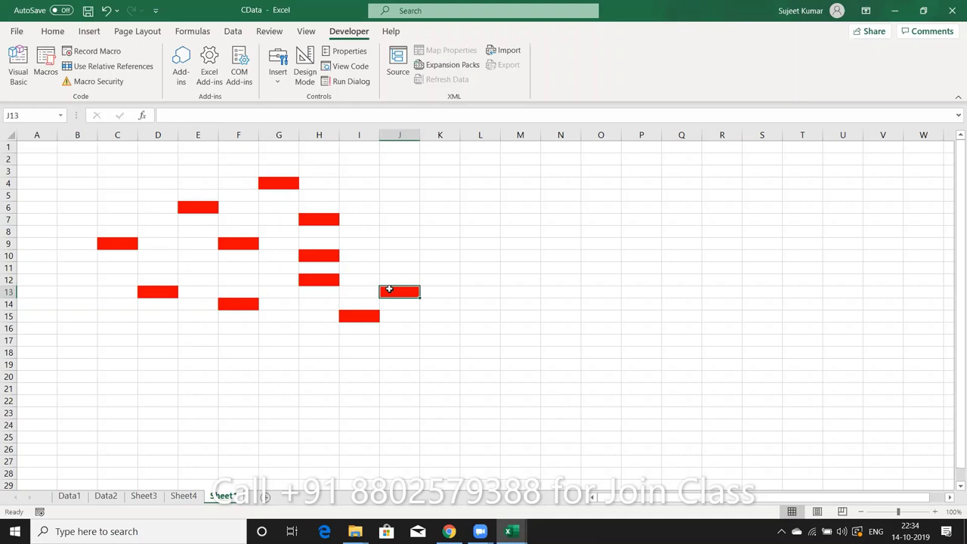
left_click(181, 497)
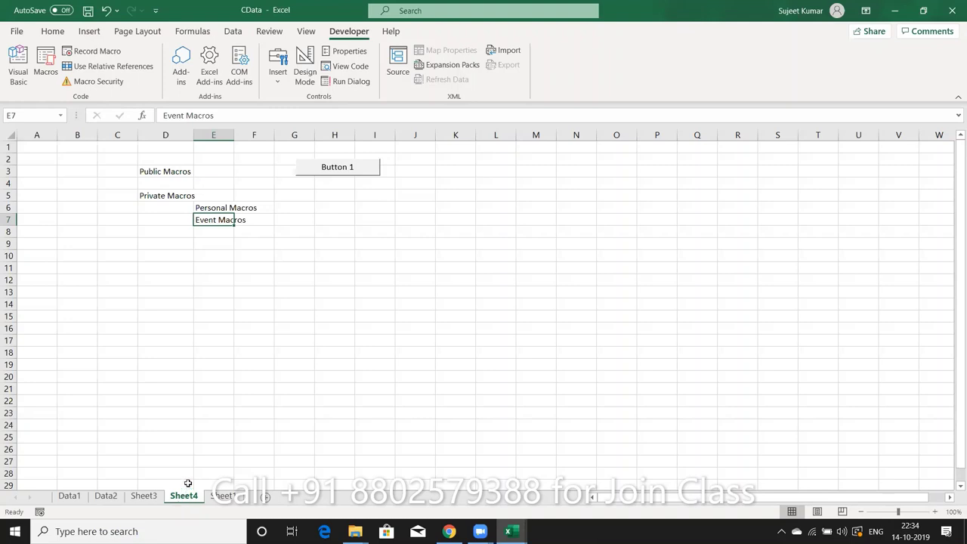
left_click(208, 210)
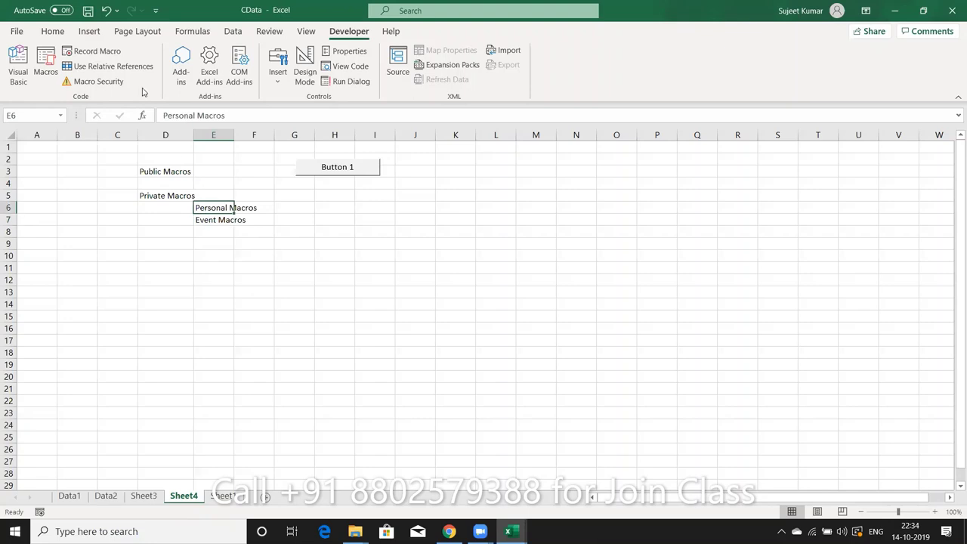
left_click(92, 51)
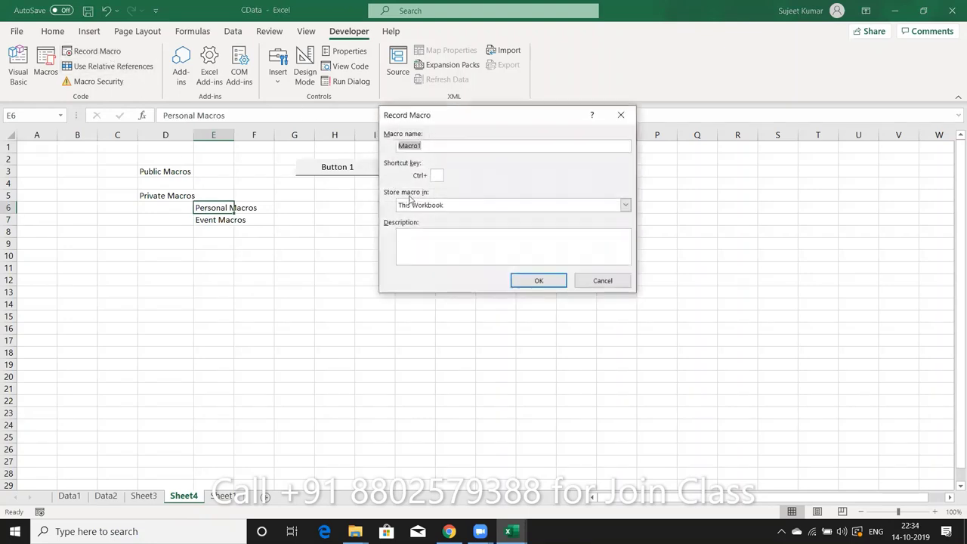
left_click(412, 206)
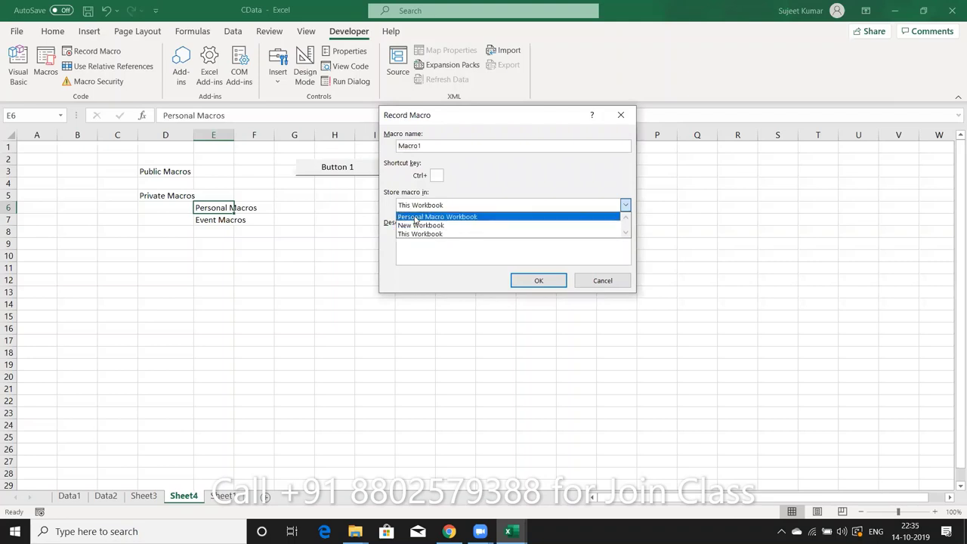
left_click(415, 216)
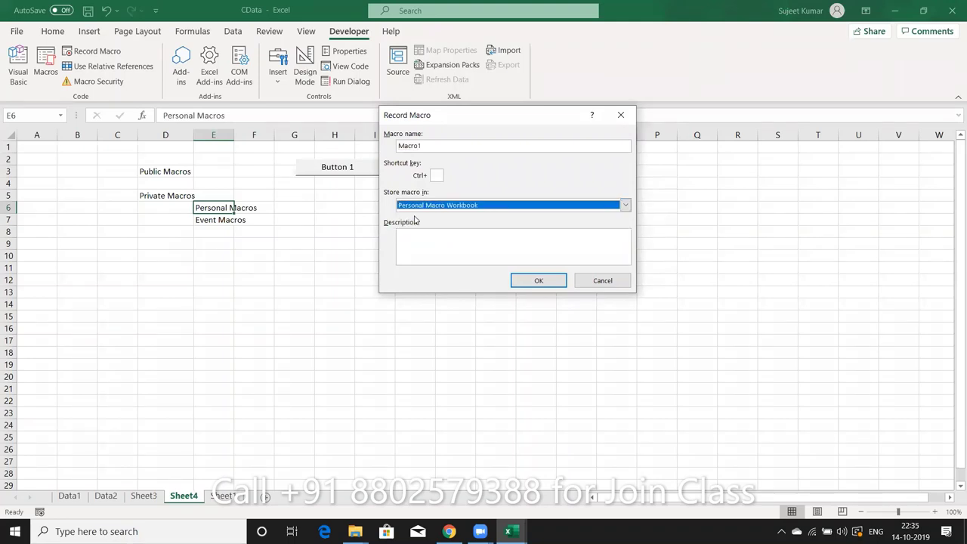
left_click(601, 282)
left_click(225, 221)
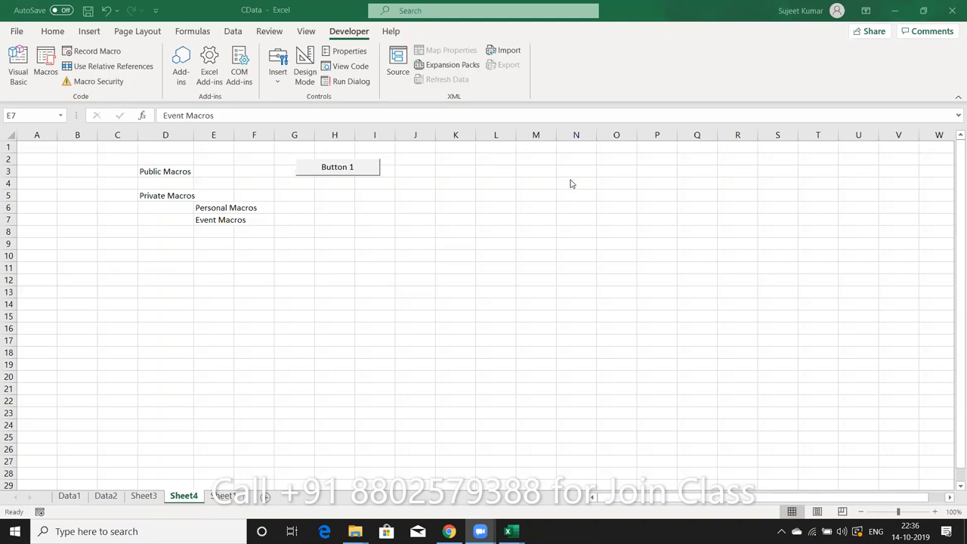
- Jump to the top of the Data2 sheet, then show the Recent workbooks list under File > Open
left_click(153, 495)
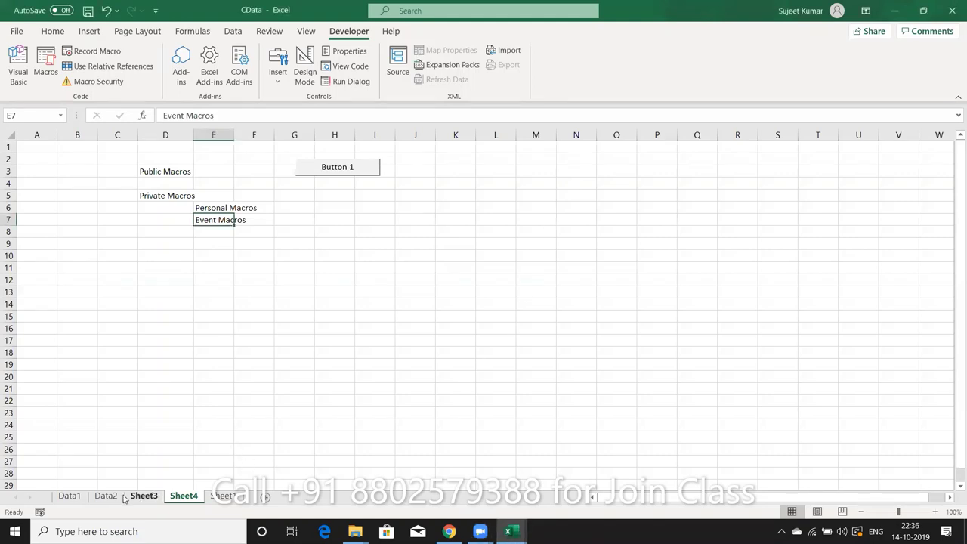
left_click(117, 497)
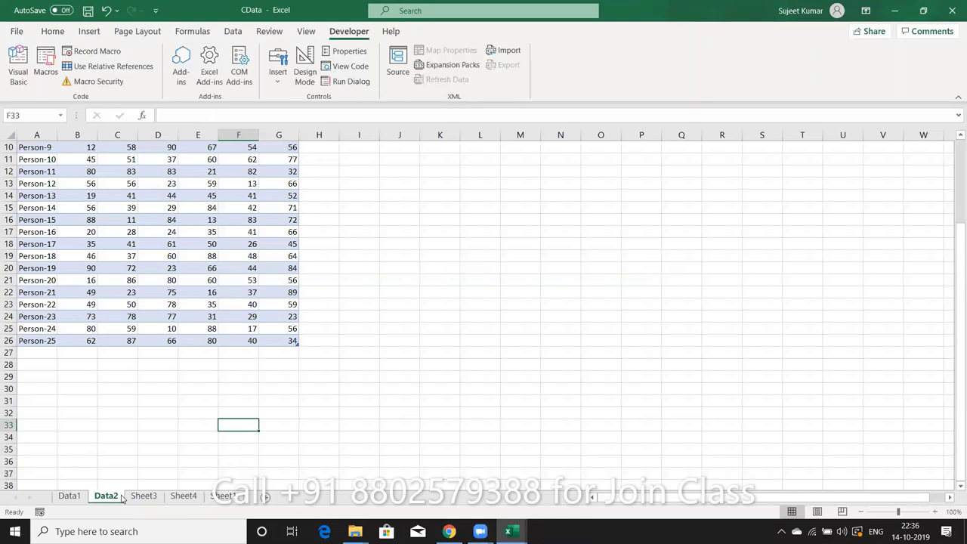
key("ctrl+Up")
key("ctrl+Up")
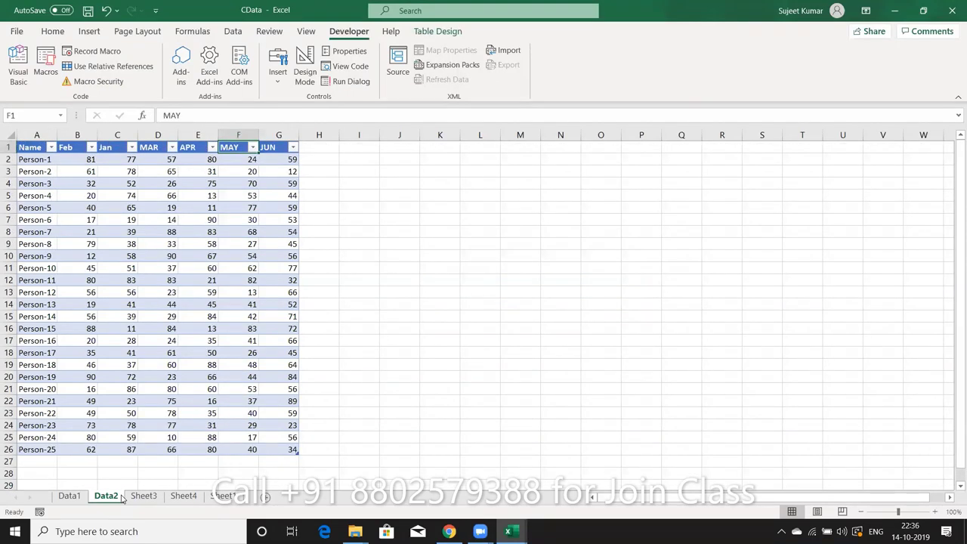
left_click(15, 31)
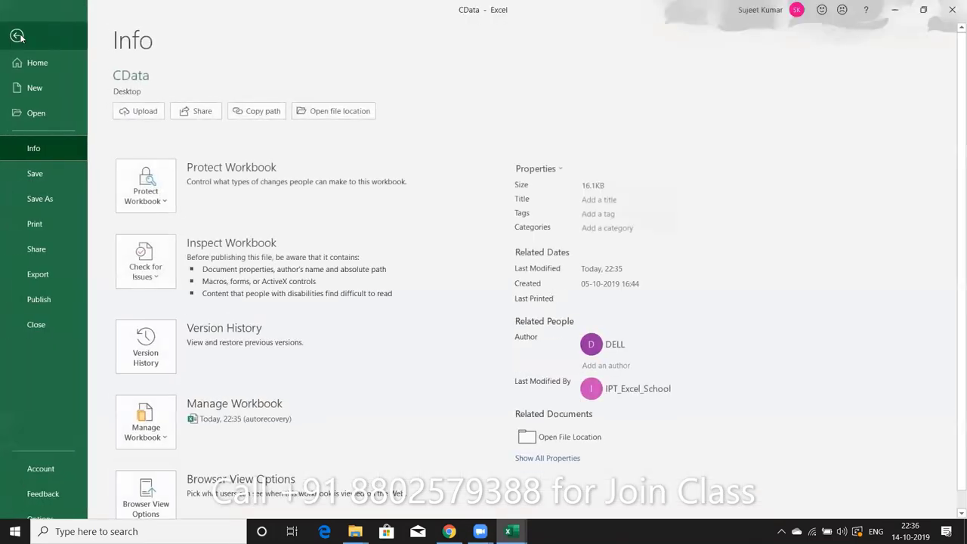
left_click(36, 112)
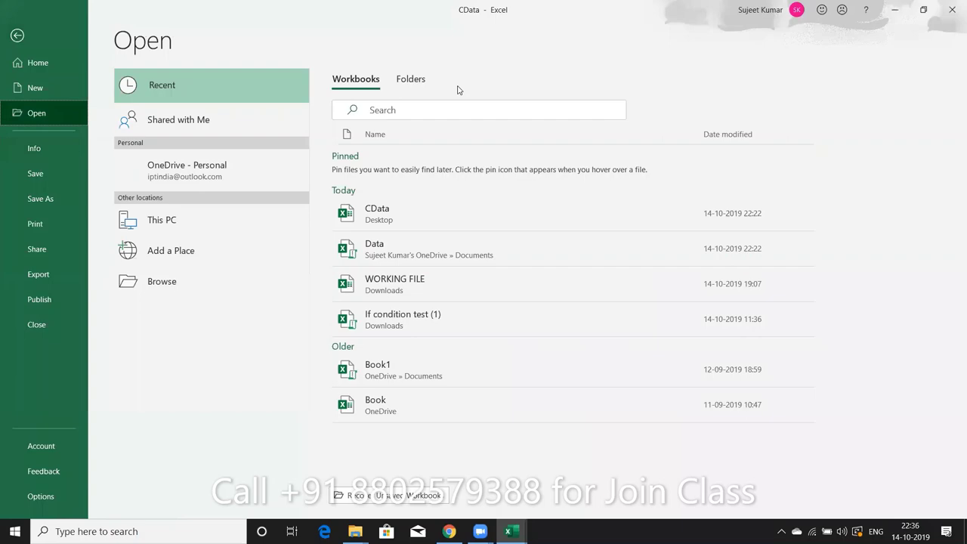
- Open Data from Recent, paste its team table as values into Book1 at A1, then close Data
left_click(414, 247)
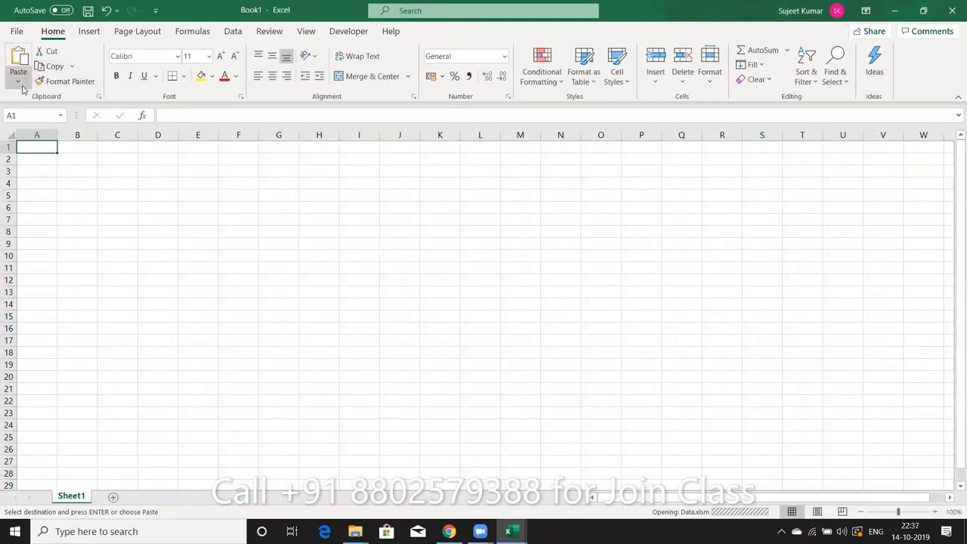
left_click(19, 82)
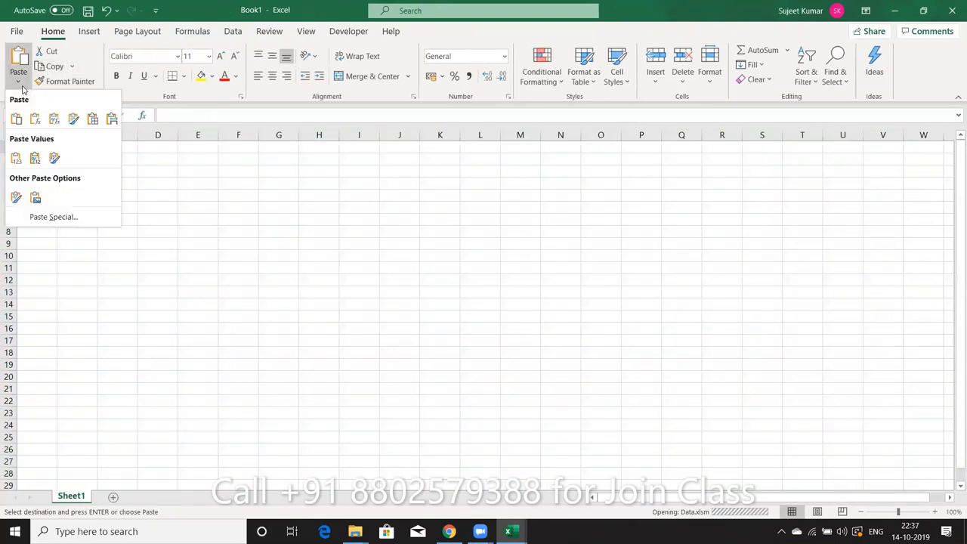
left_click(16, 158)
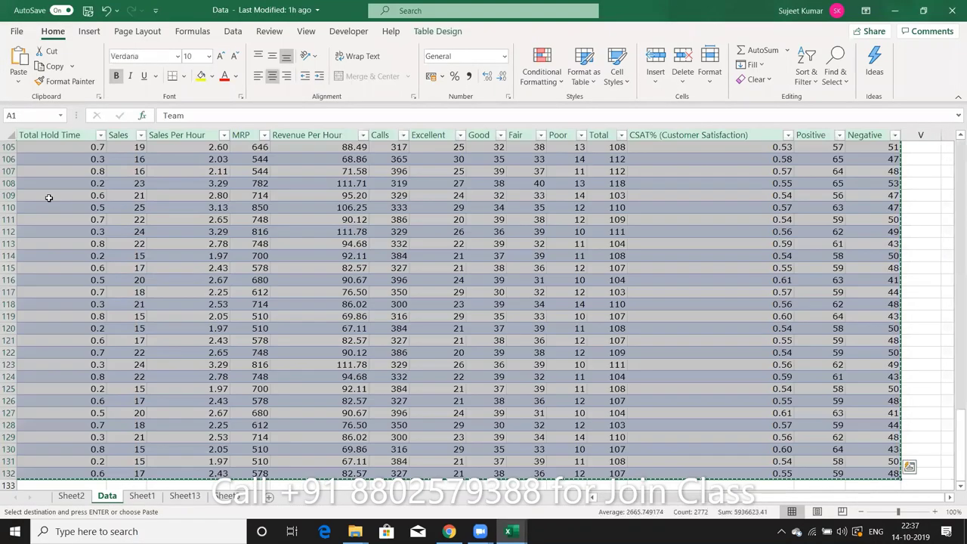
left_click(952, 9)
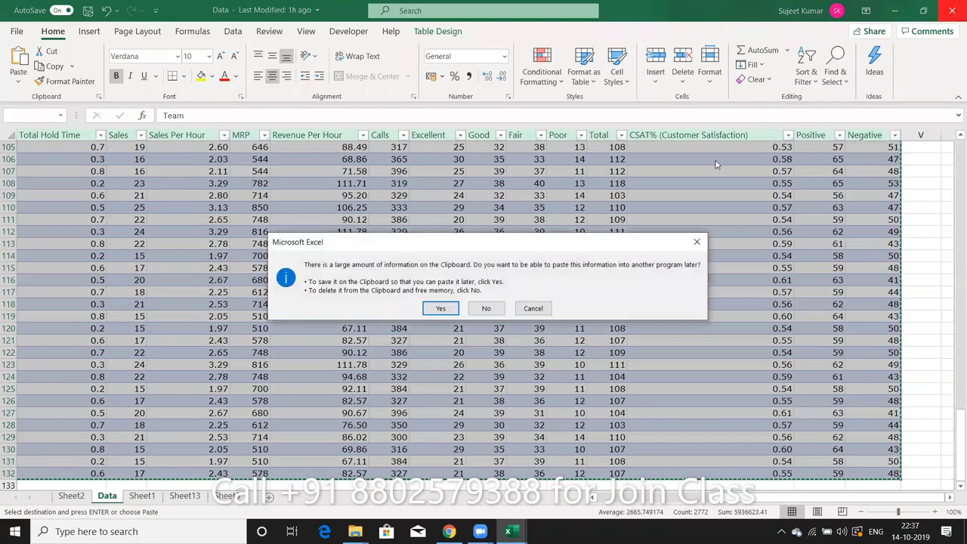
left_click(487, 309)
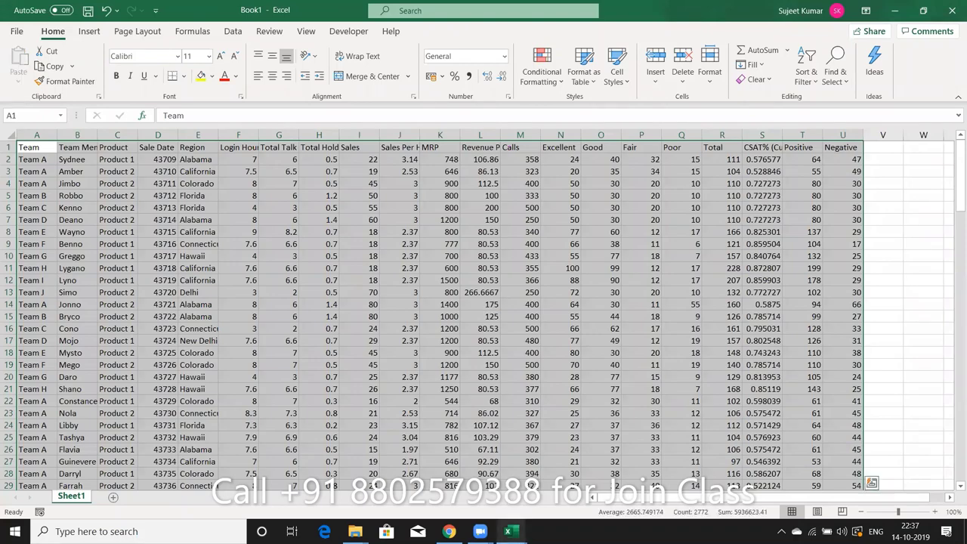
- Close the CData workbook without saving
mouse_move(508, 531)
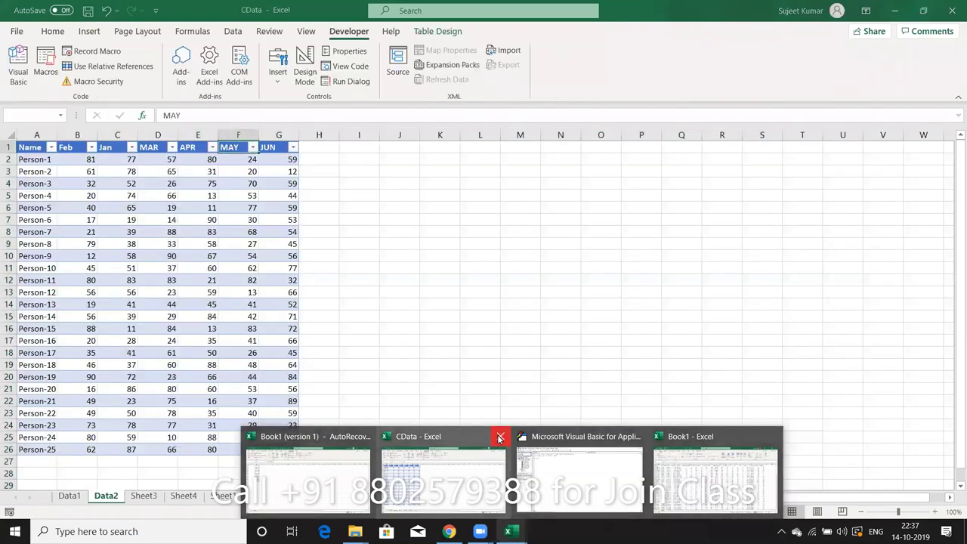
left_click(499, 437)
left_click(484, 291)
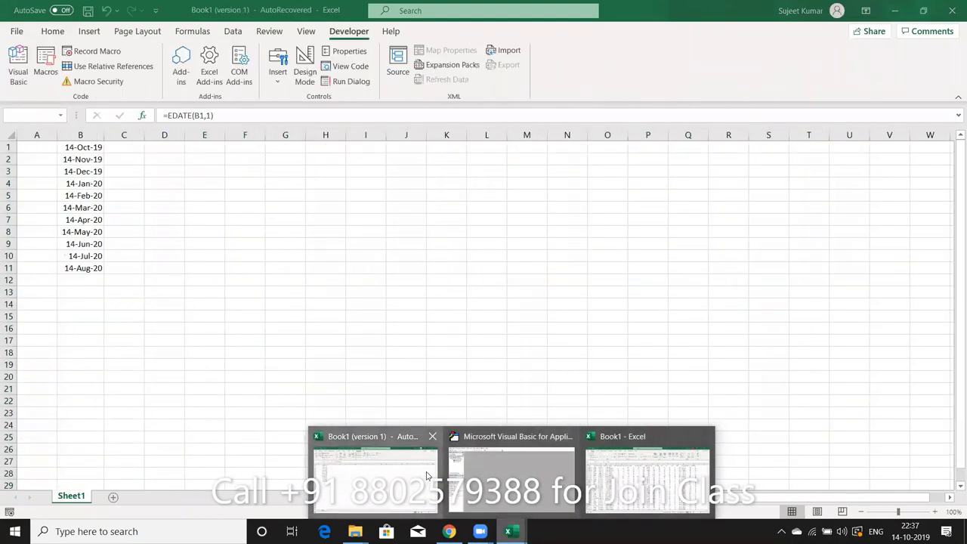
- Close the recovered Book1 (version 1) workbook without saving
left_click(426, 471)
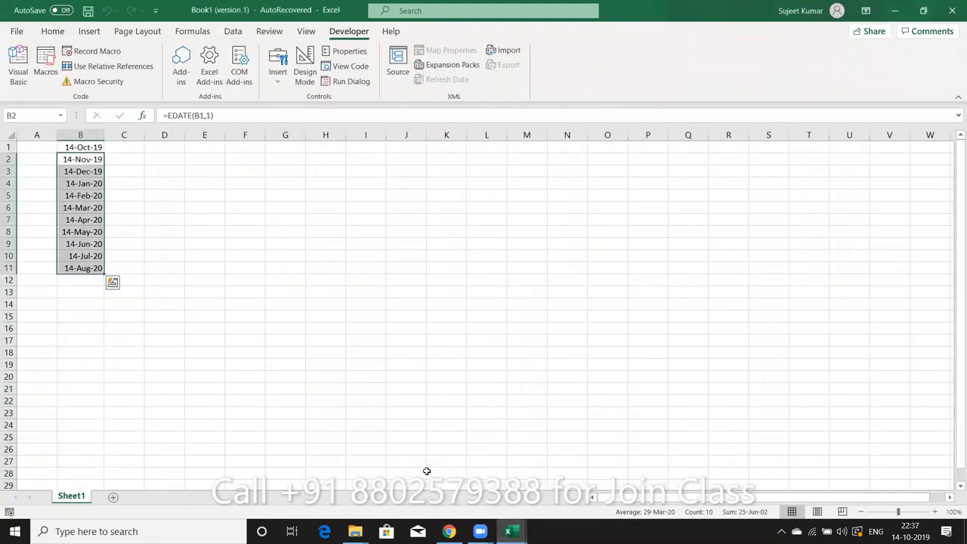
left_click(954, 6)
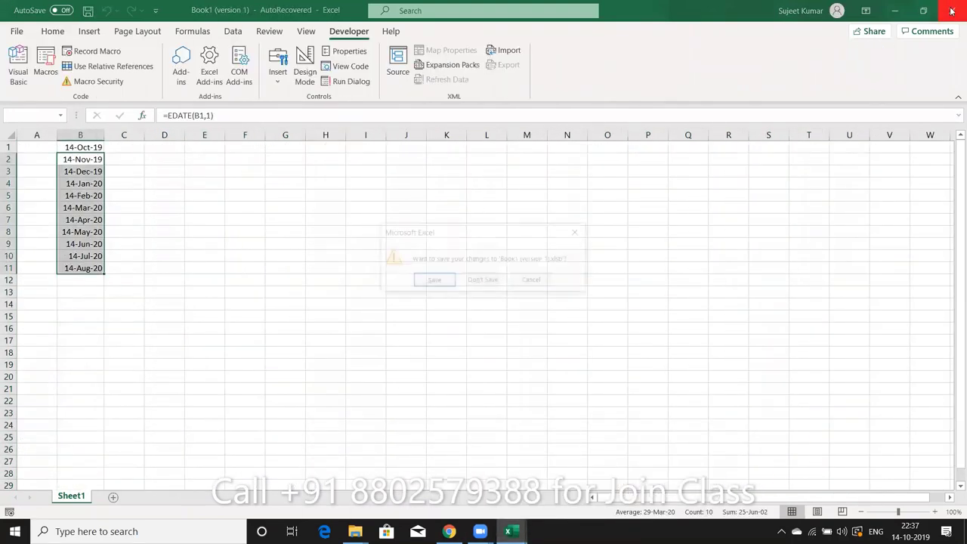
left_click(497, 280)
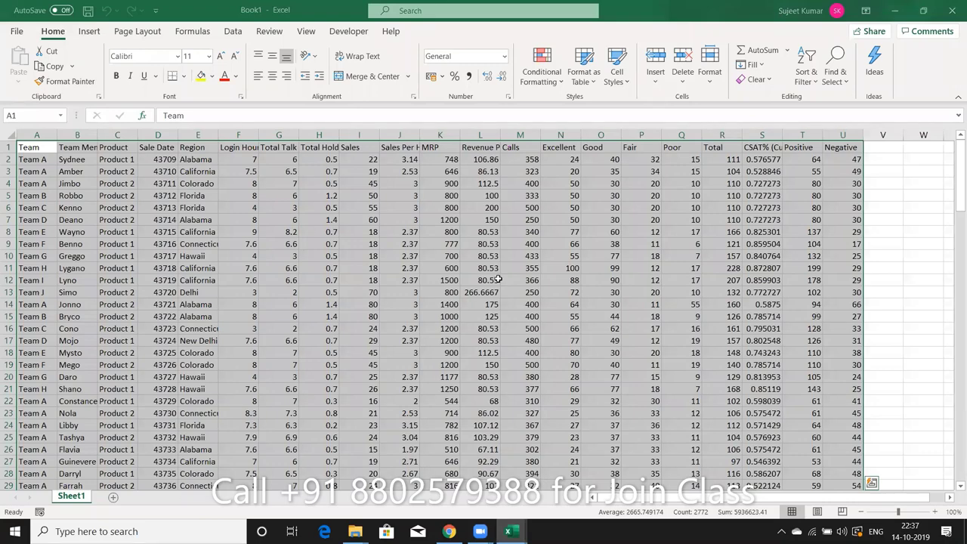
- Check the pasted team table's extent in column A, from header A1 down to row 132
left_click(101, 231)
left_click(35, 156)
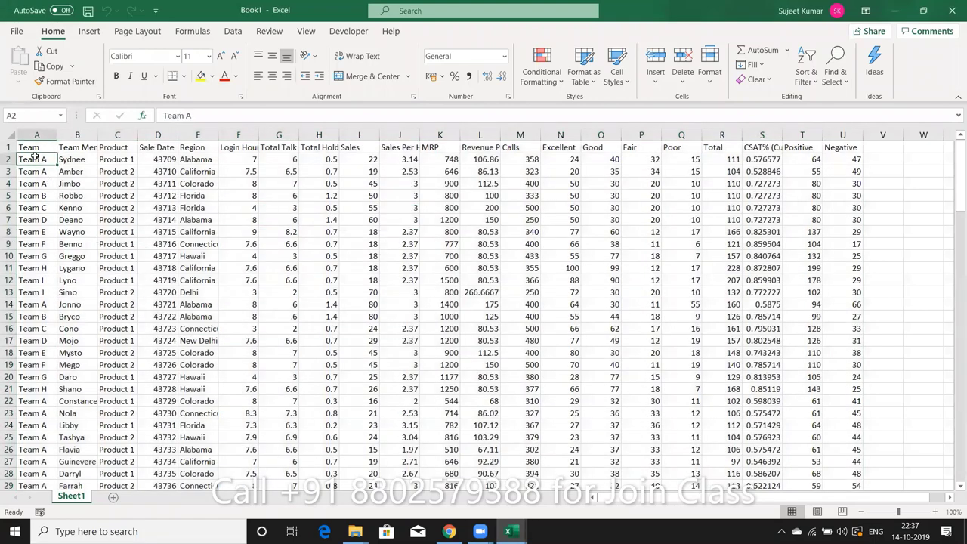
key("Up")
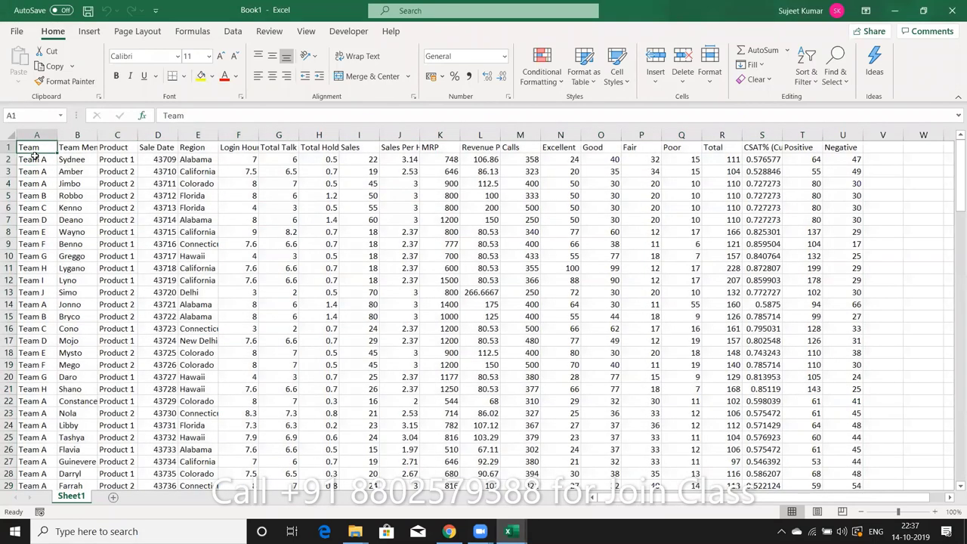
key("ctrl+Down")
key("ctrl+Up")
key("Down")
key("Down")
key("Down")
key("Down")
key("Down")
key("Down")
key("Down")
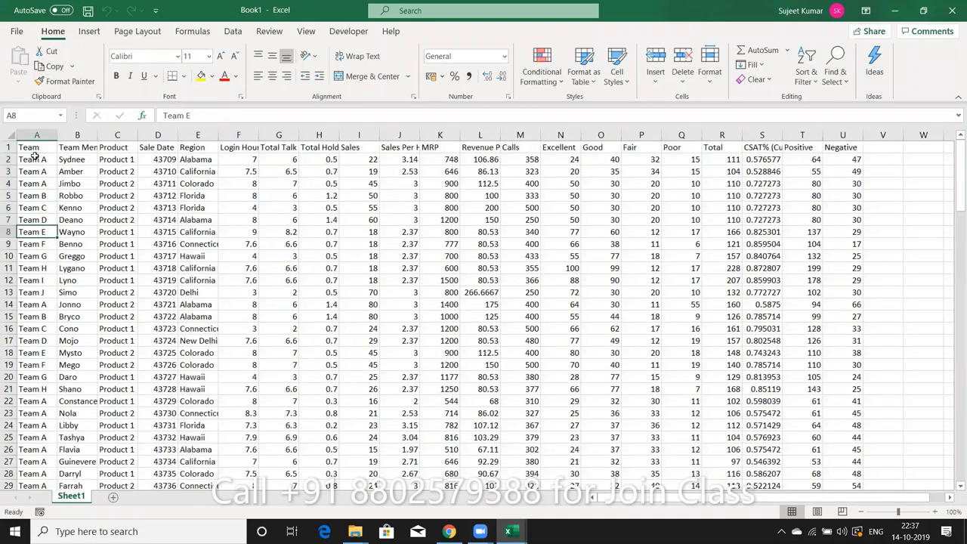
key("Up")
key("Up")
key("Up")
key("Up")
key("Up")
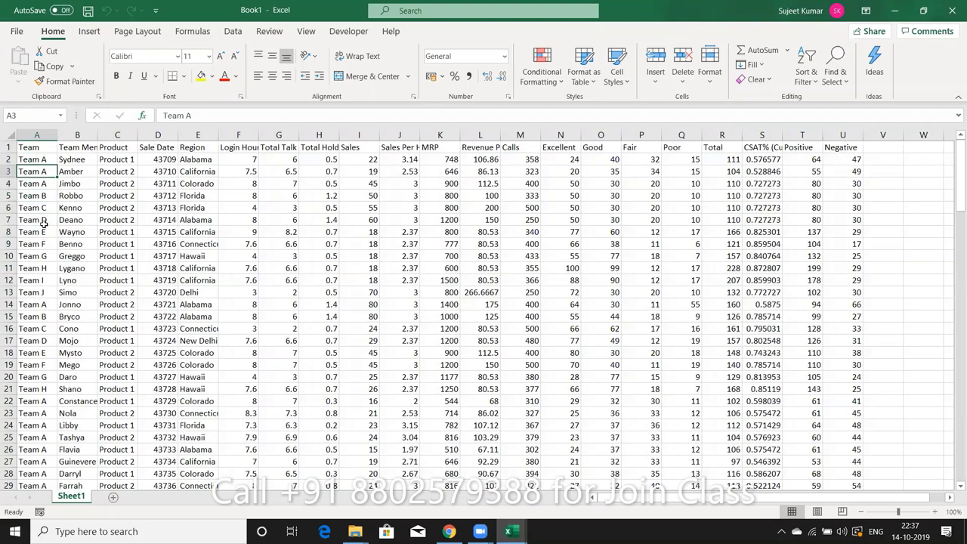
- Rename Sheet1 to 'Data', then review cell A2 without changing it and select D8
double_click(73, 496)
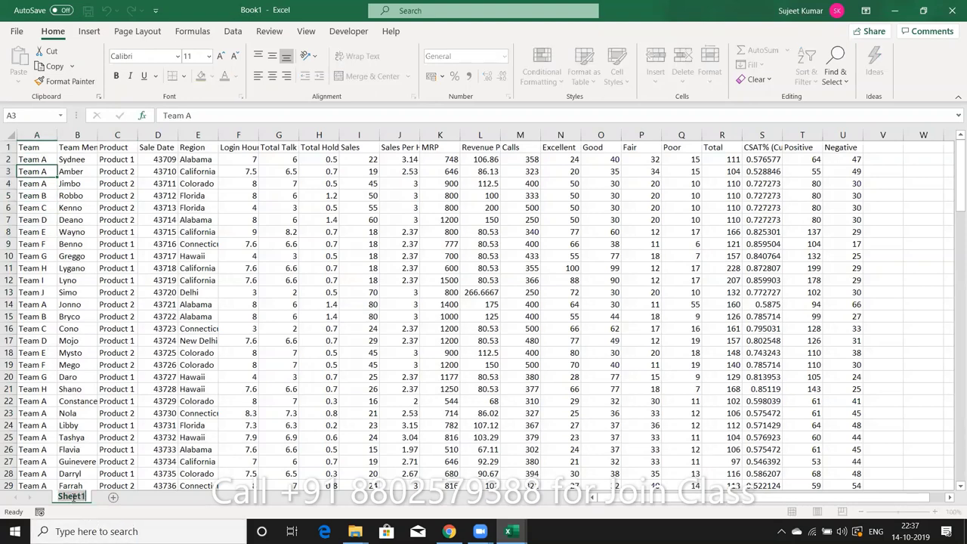
type("Dat")
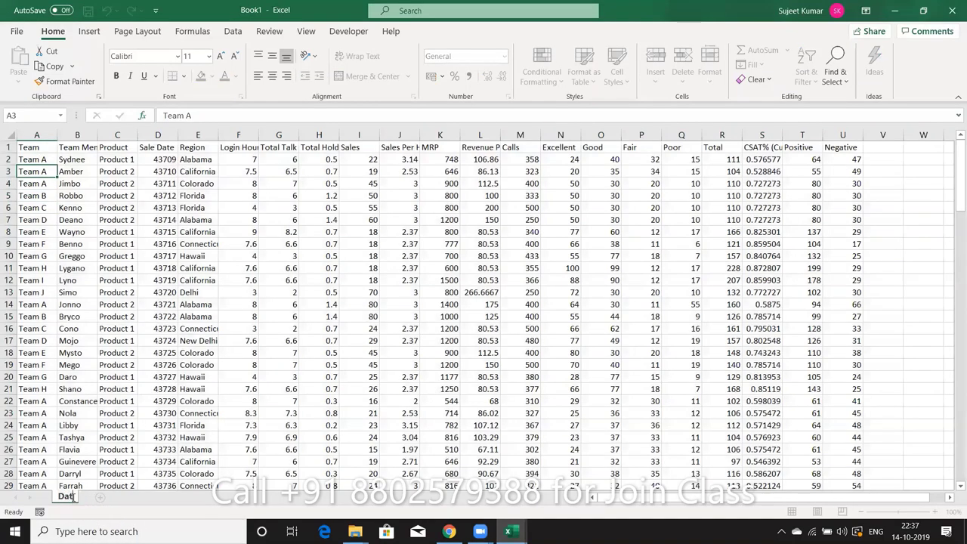
type("a")
key("Return")
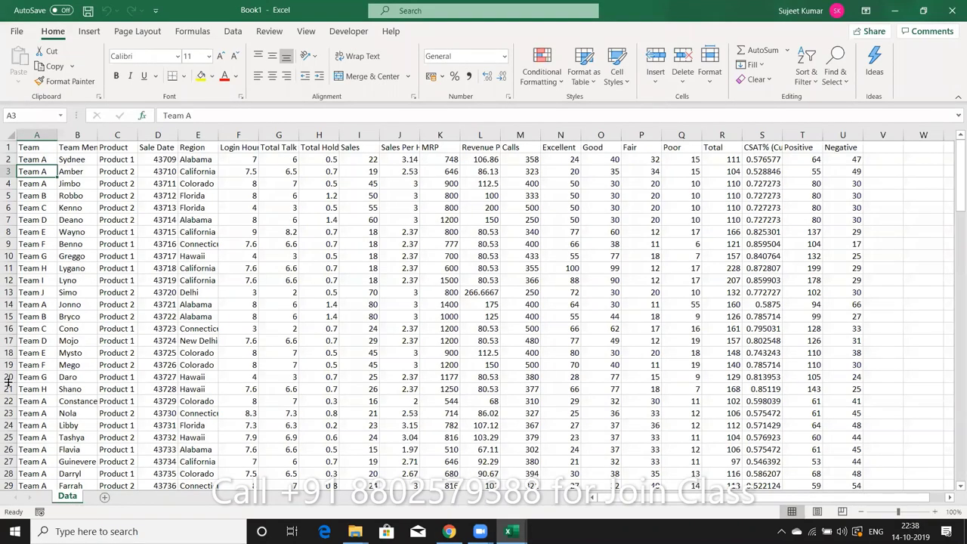
left_click(41, 157)
double_click(42, 158)
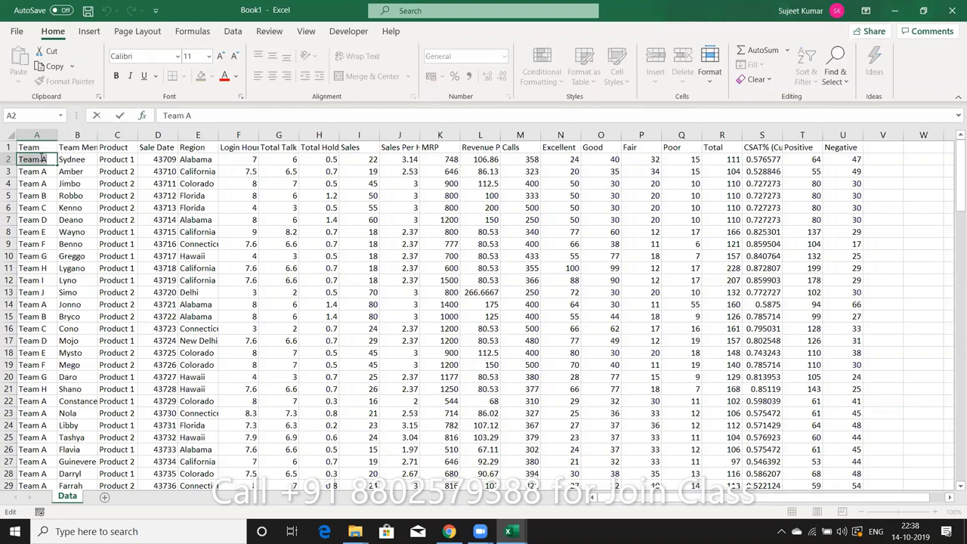
key("Escape")
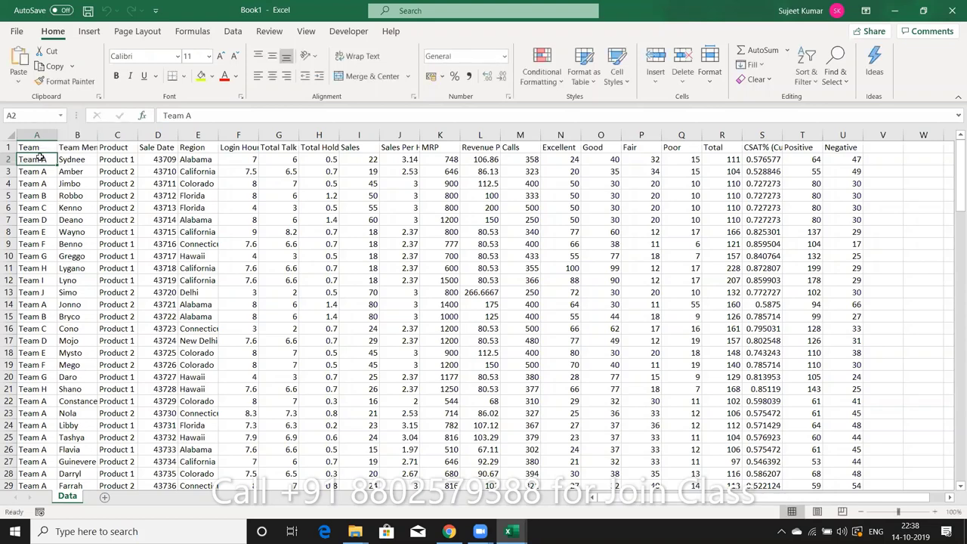
left_click(141, 232)
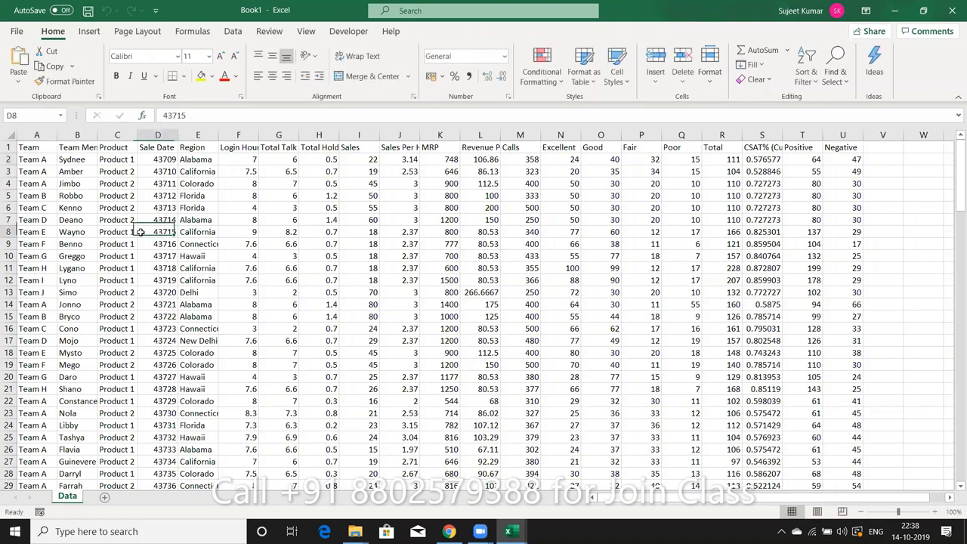
- Start recording a new macro and turn on header filters from cell A1 with Ctrl+Shift+L
left_click(40, 513)
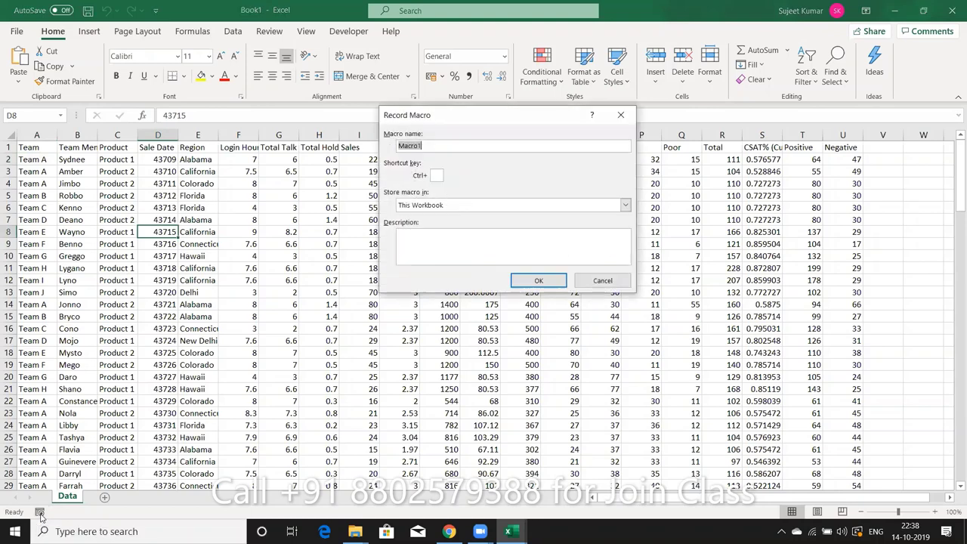
left_click(549, 283)
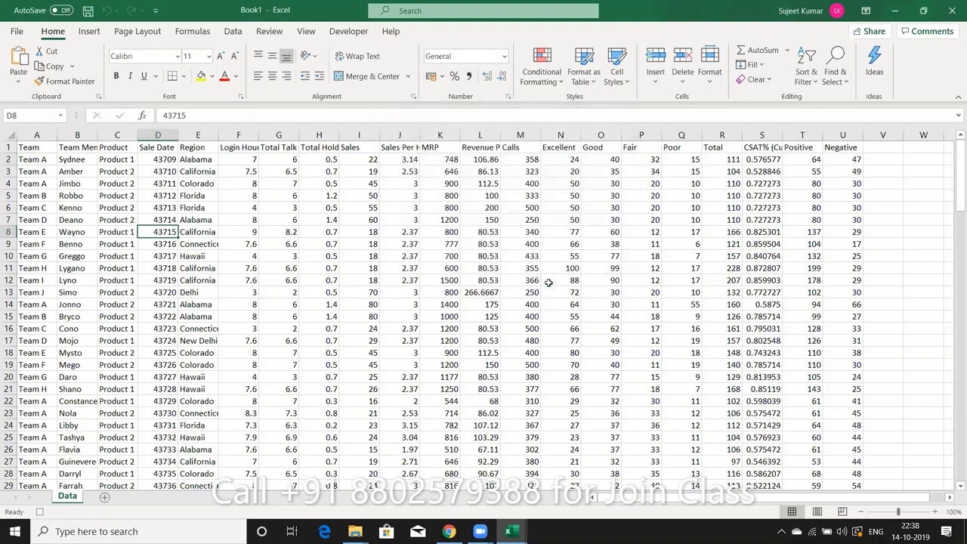
left_click(46, 150)
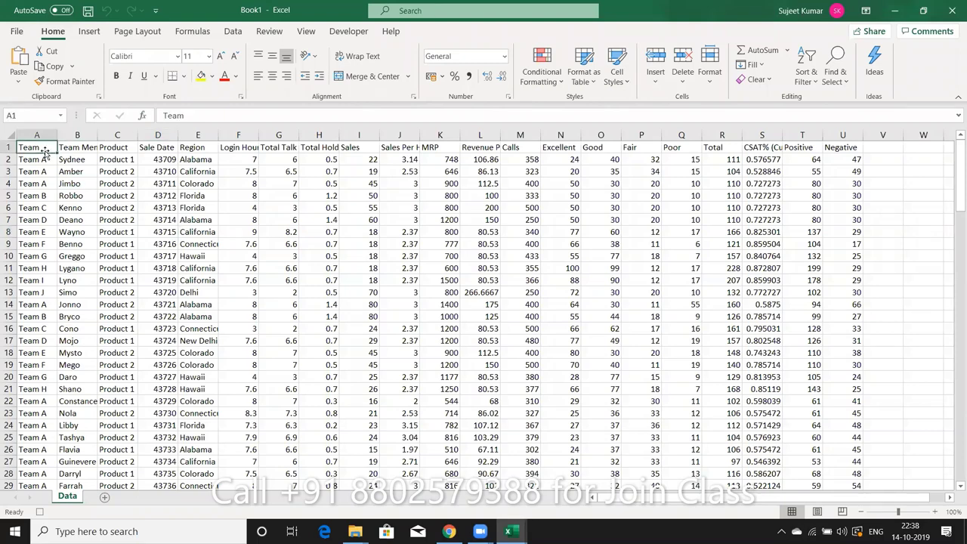
key("ctrl+shift+l")
- Filter the Team column to show only Team A
left_click(50, 148)
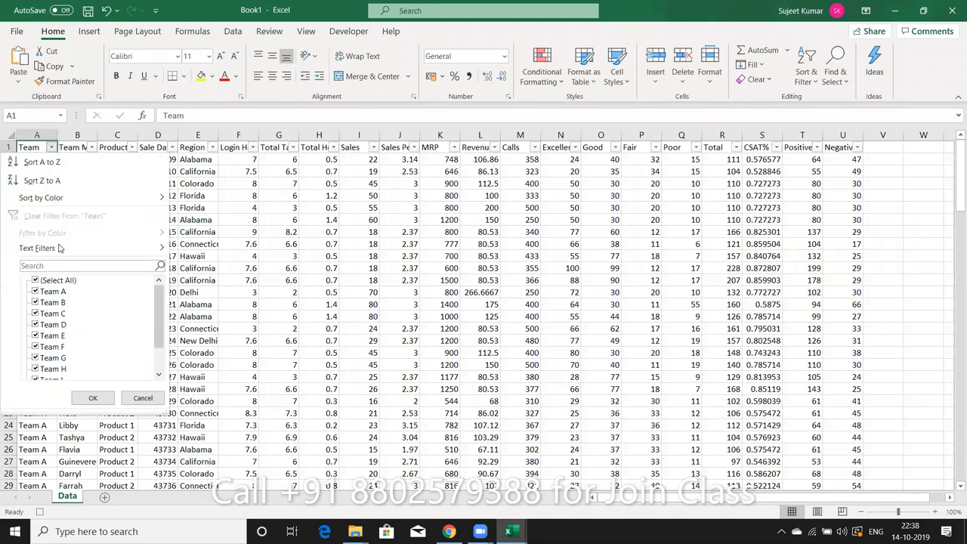
mouse_move(60, 249)
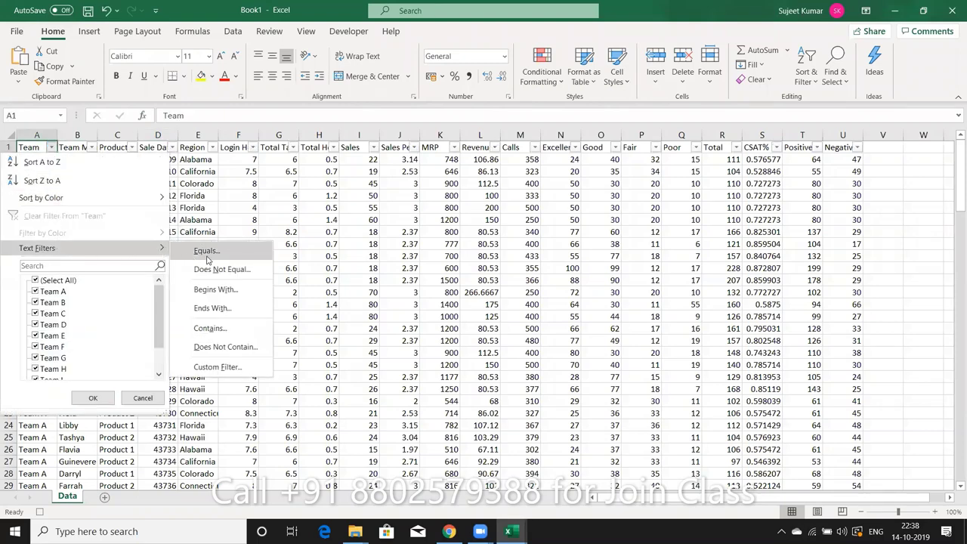
left_click(34, 281)
left_click(35, 292)
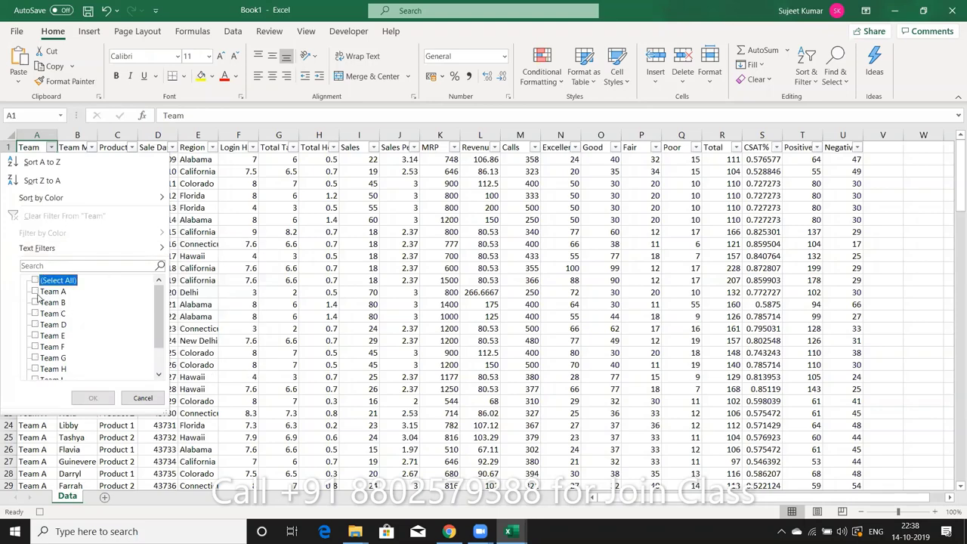
left_click(93, 397)
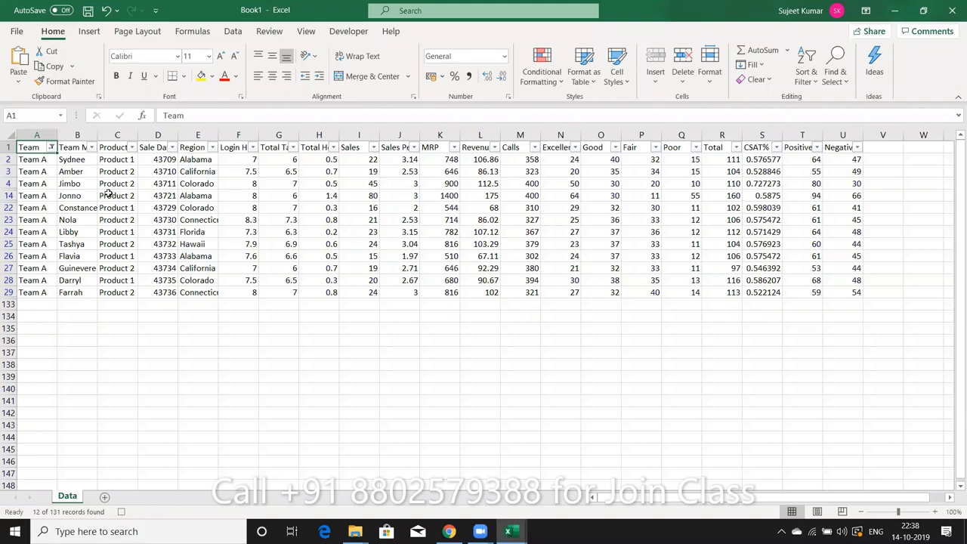
- Select the filtered table, narrow it to visible cells only via Go To Special, and copy it
key("ctrl+shift+Right")
key("ctrl+shift+Down")
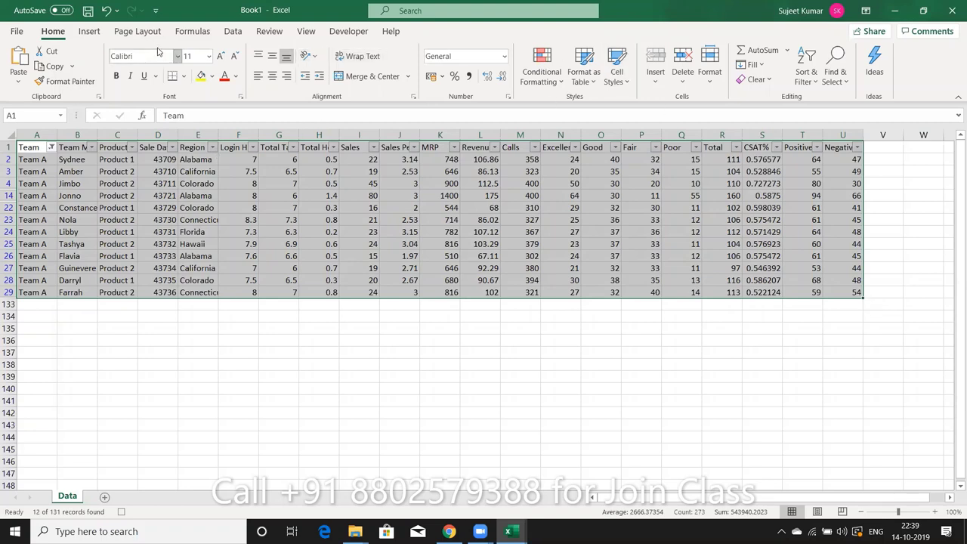
left_click(843, 81)
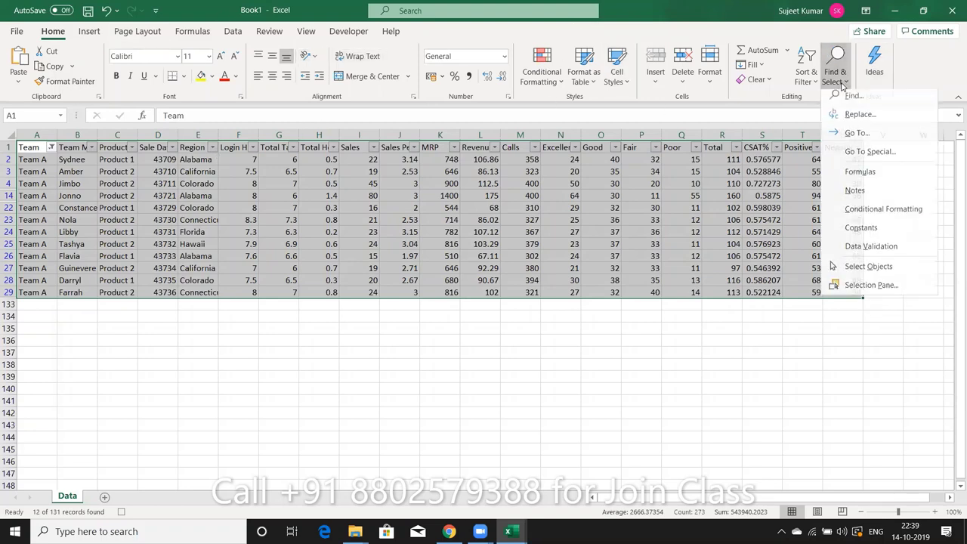
left_click(857, 156)
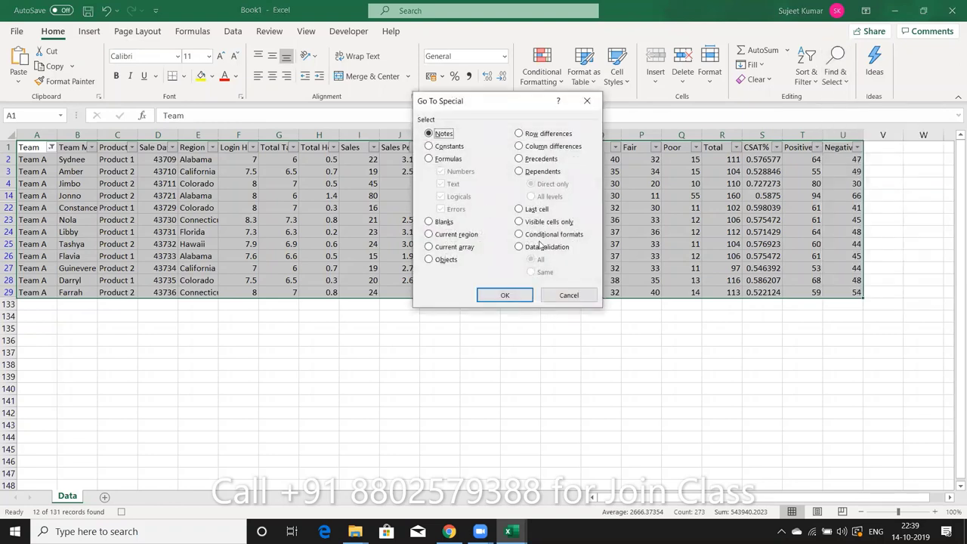
left_click(541, 223)
left_click(505, 295)
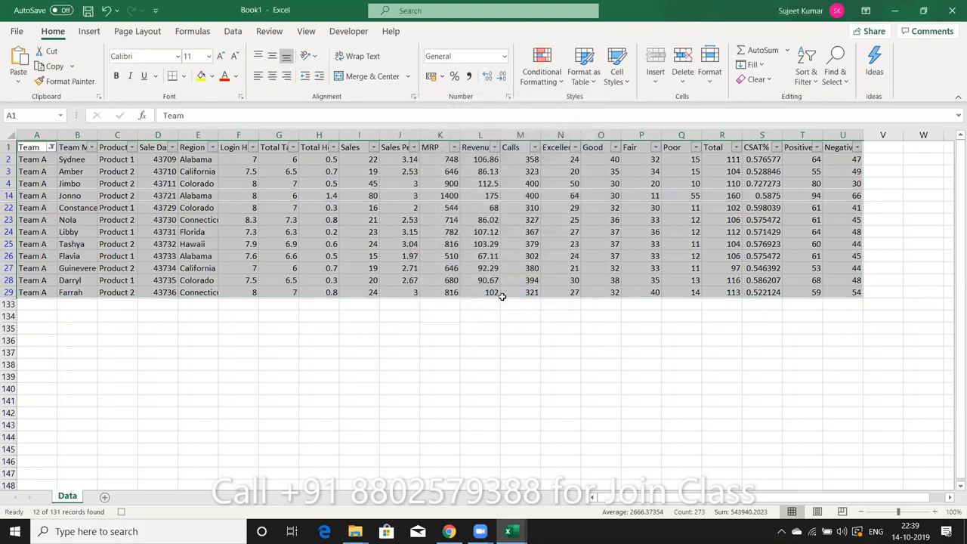
key("ctrl+c")
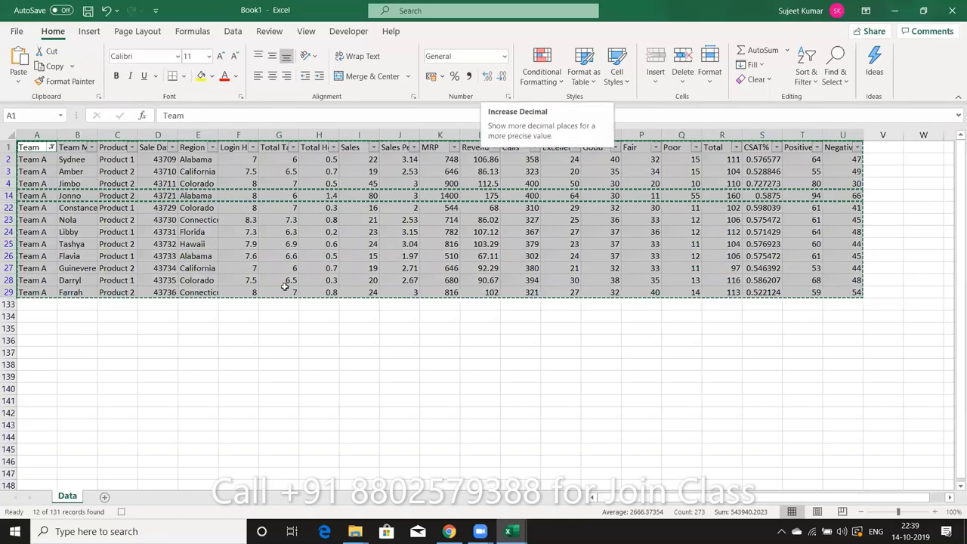
- Paste the copied Team A rows as values onto a new sheet
left_click(105, 497)
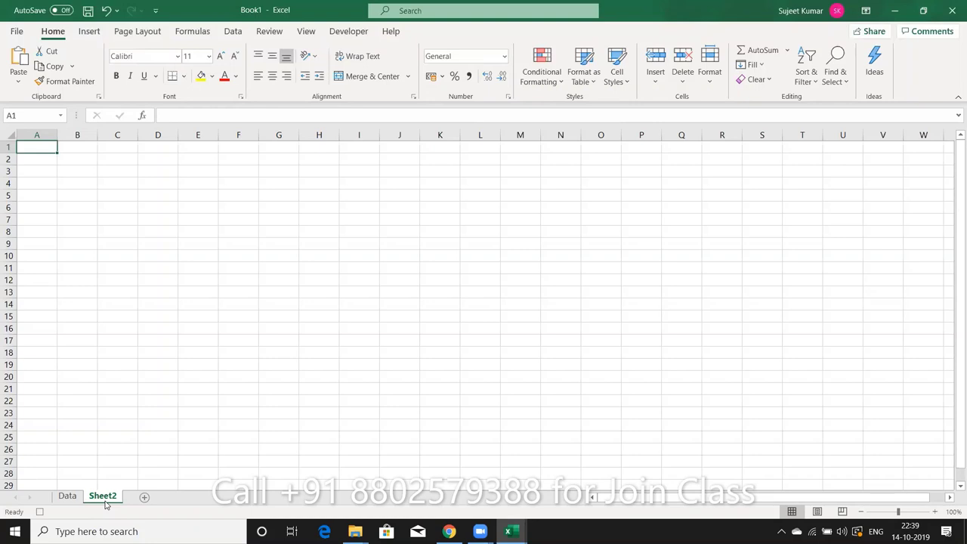
left_click(17, 81)
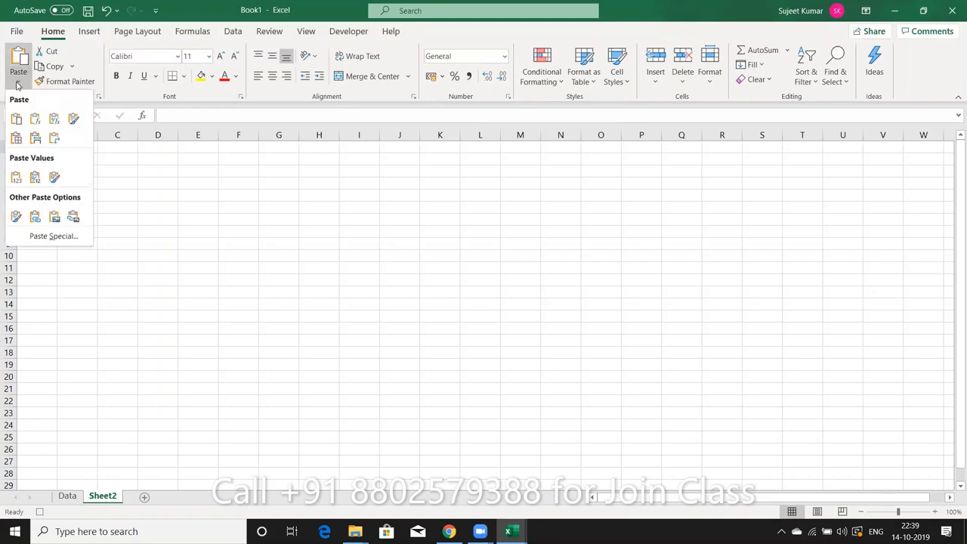
left_click(16, 179)
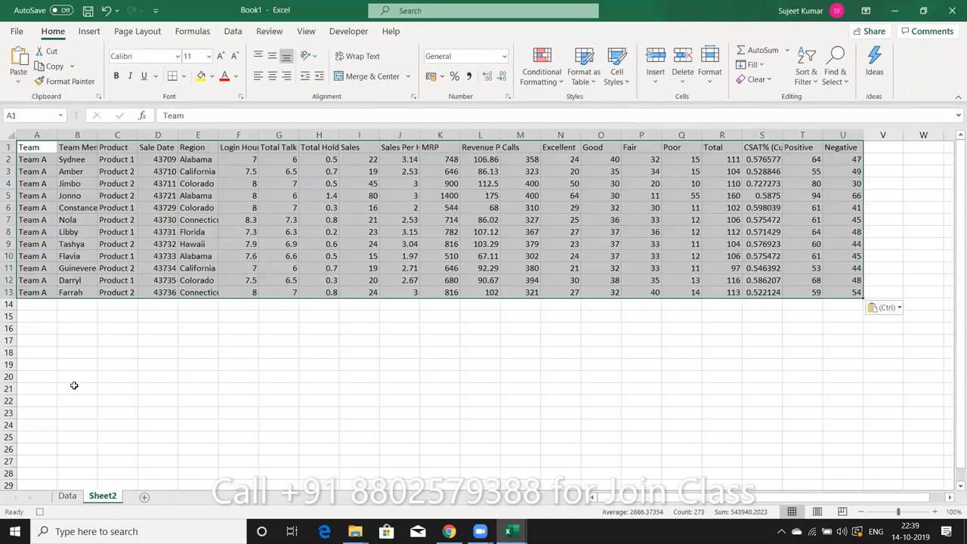
- Rename the new sheet to 'Team A'
double_click(104, 496)
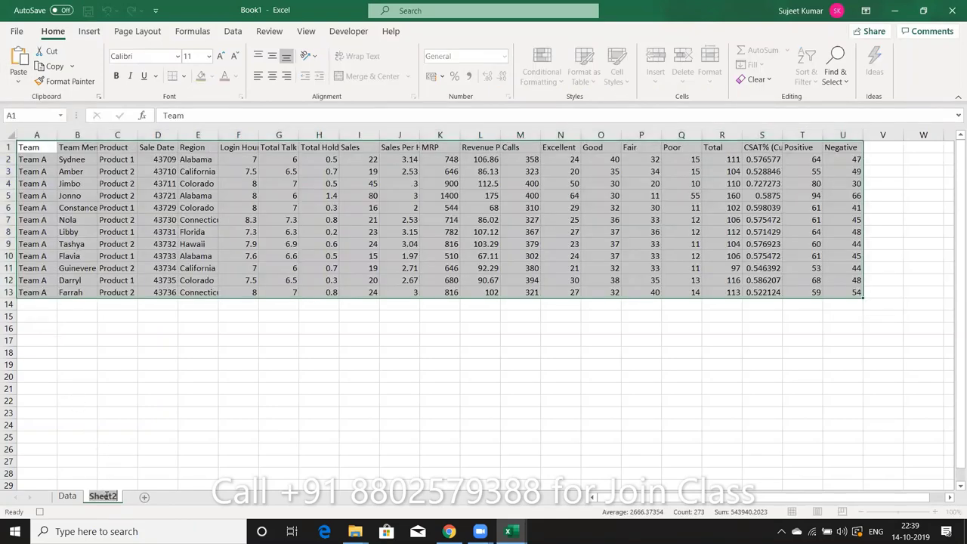
type("Team A")
left_click(116, 474)
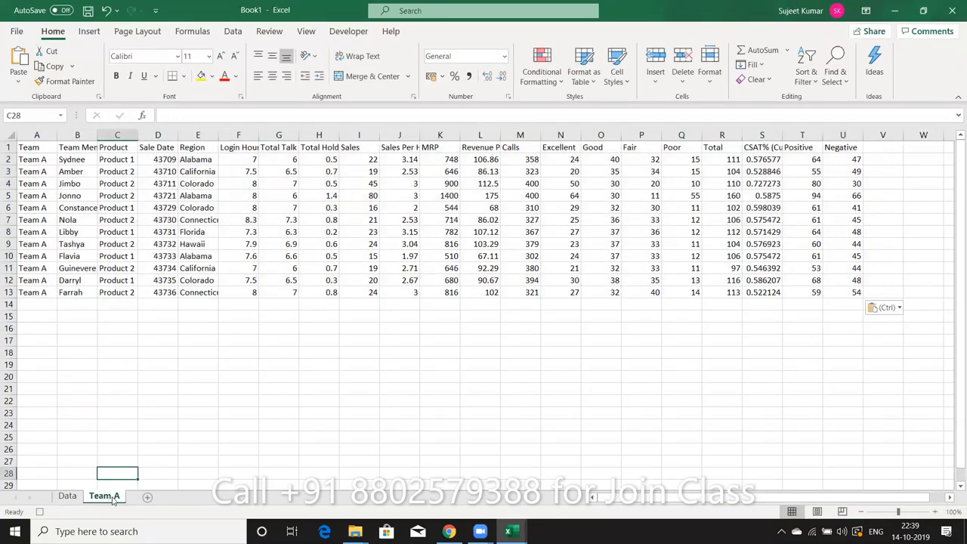
- Move the Team A sheet to a new workbook with Move or Copy, without making a copy
right_click(113, 500)
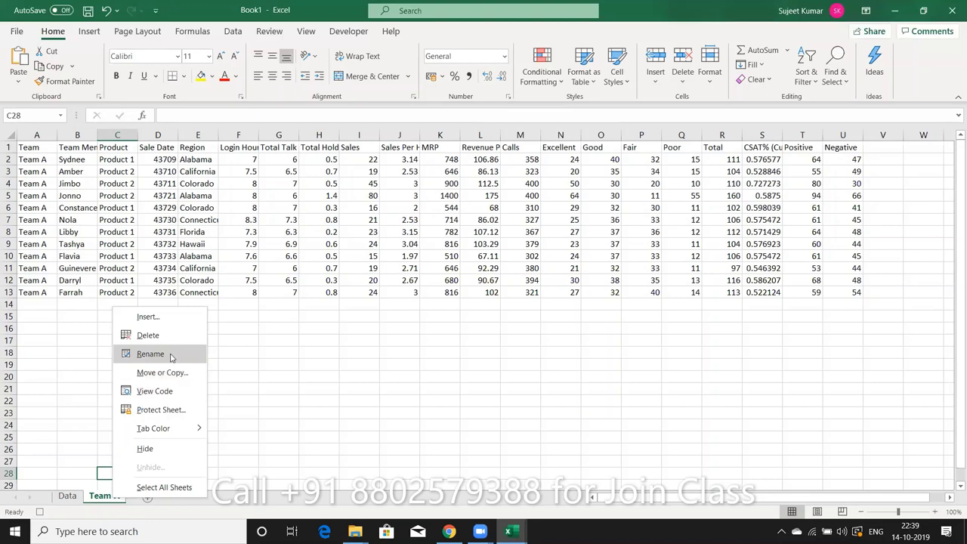
left_click(171, 373)
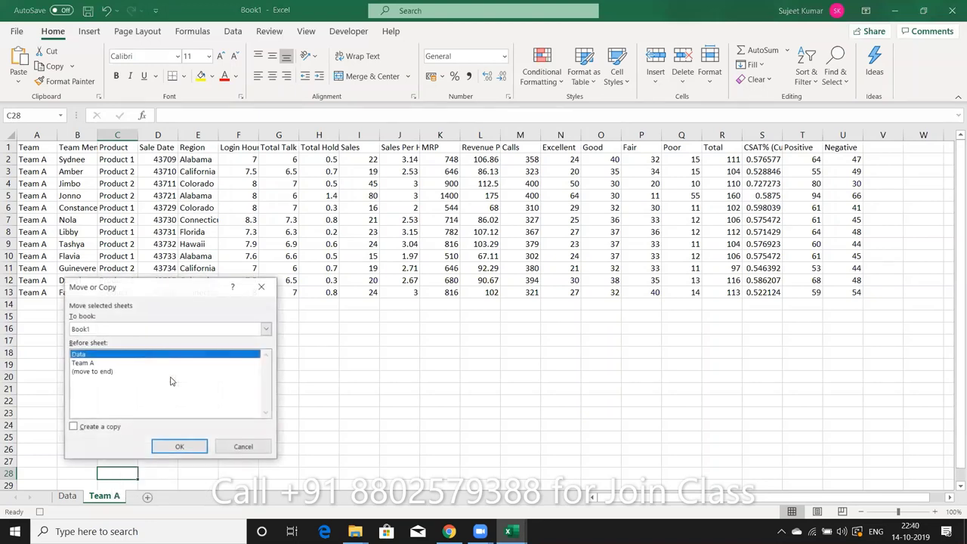
left_click(90, 429)
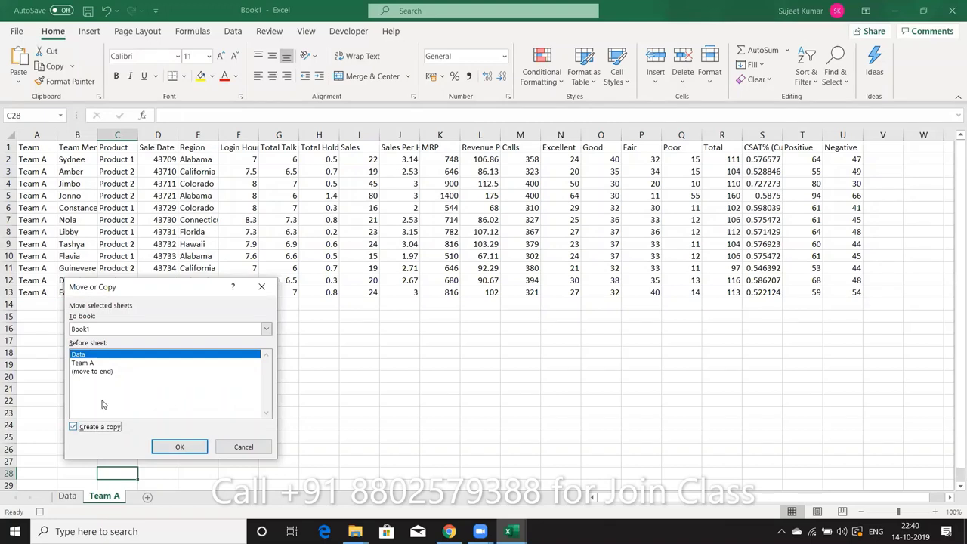
left_click(132, 331)
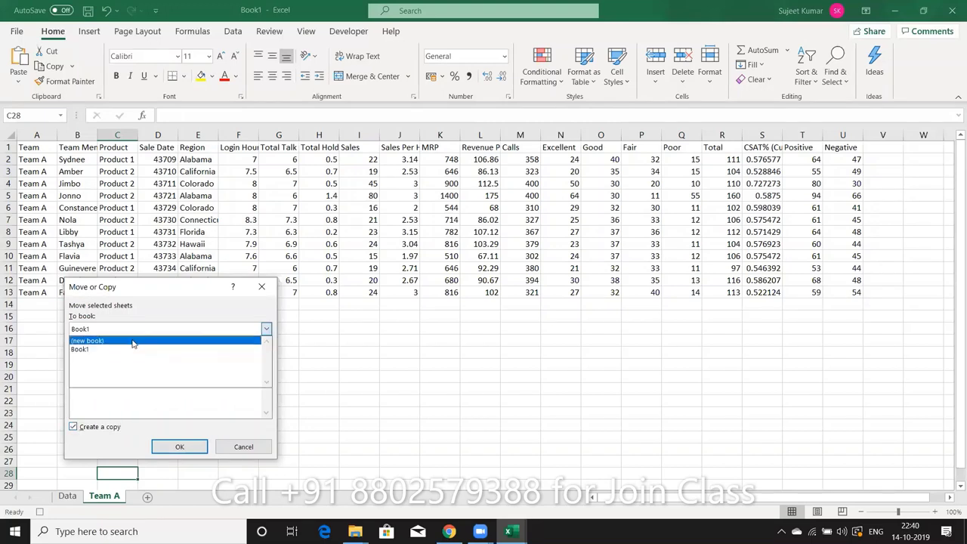
left_click(133, 342)
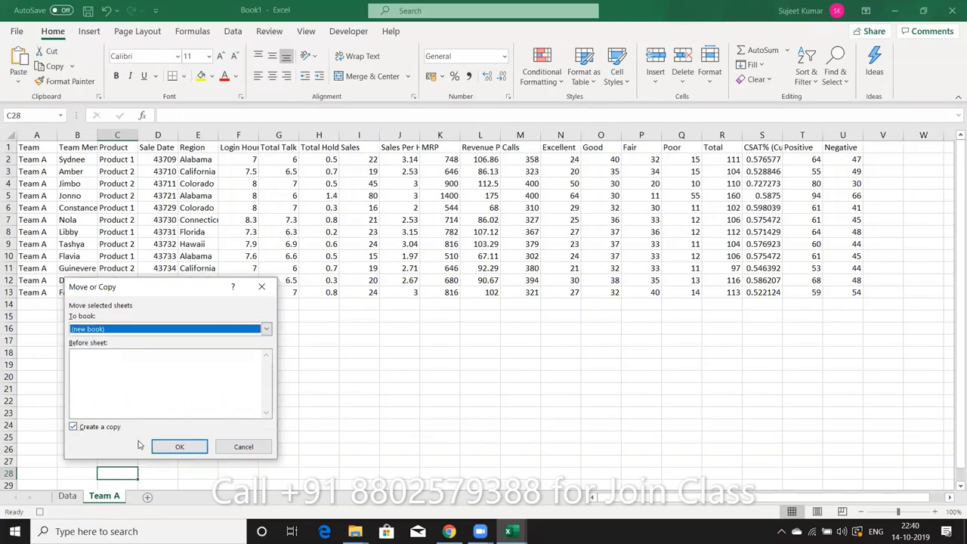
left_click(108, 429)
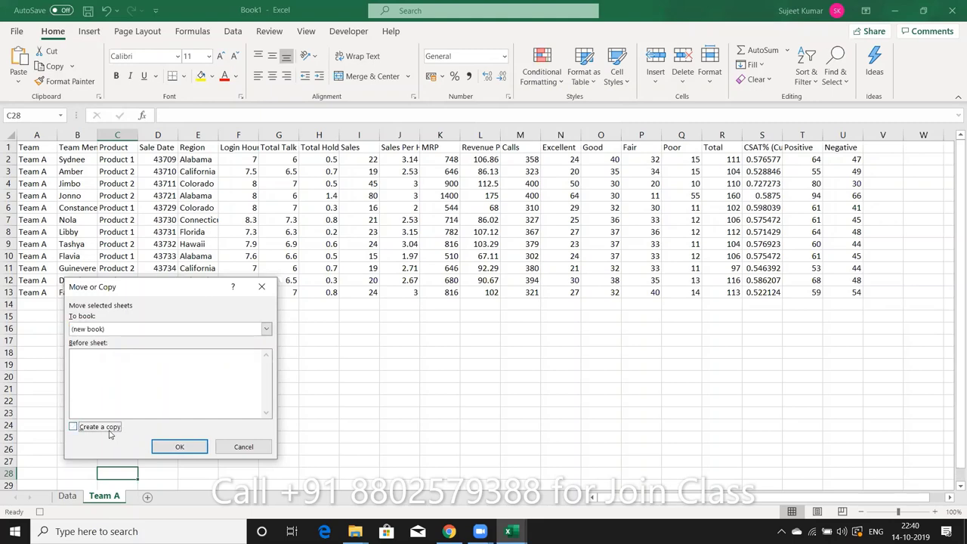
left_click(182, 447)
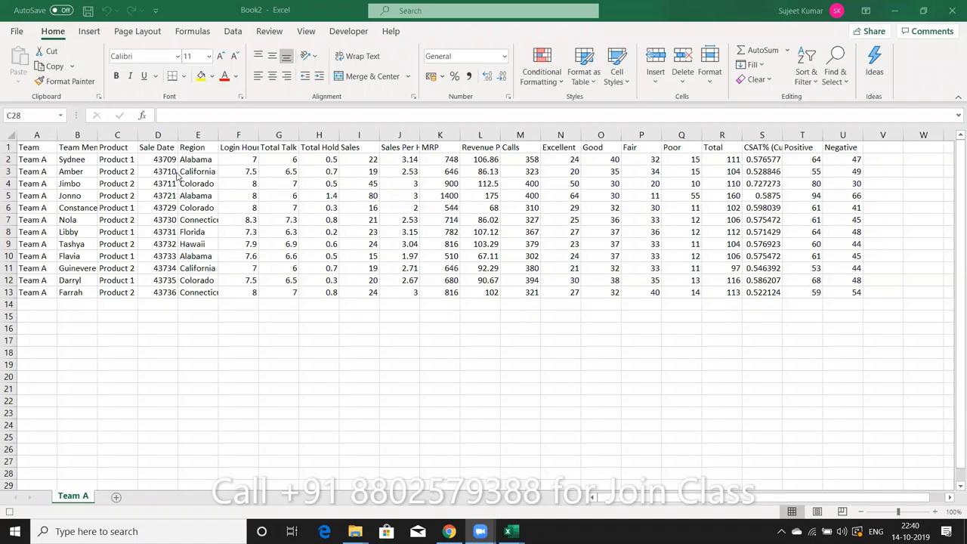
- Close the new Book2 workbook without saving
left_click(88, 13)
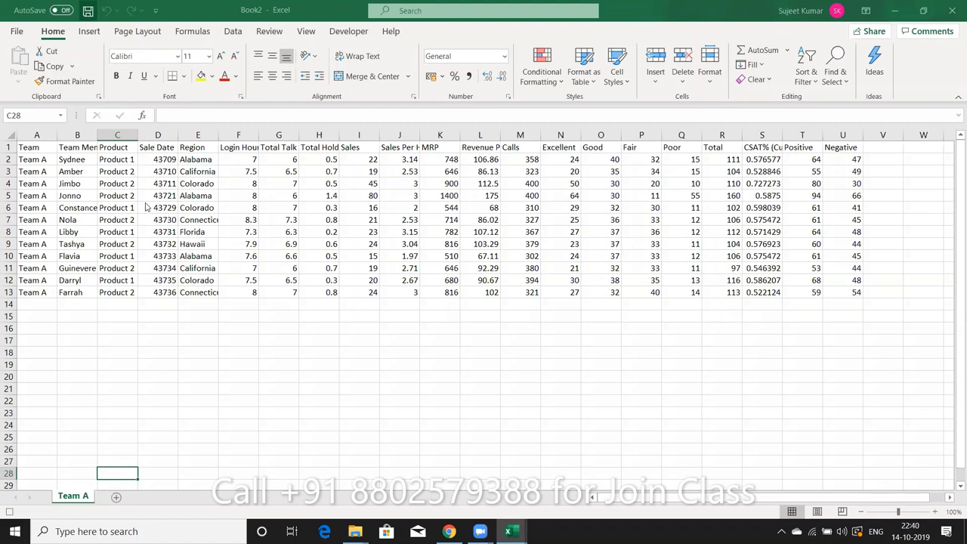
key("F12")
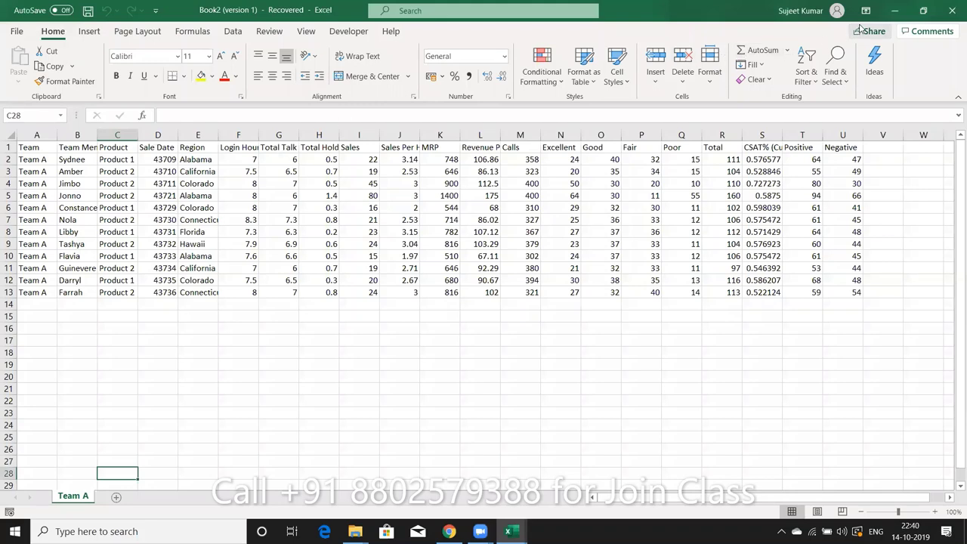
left_click(951, 15)
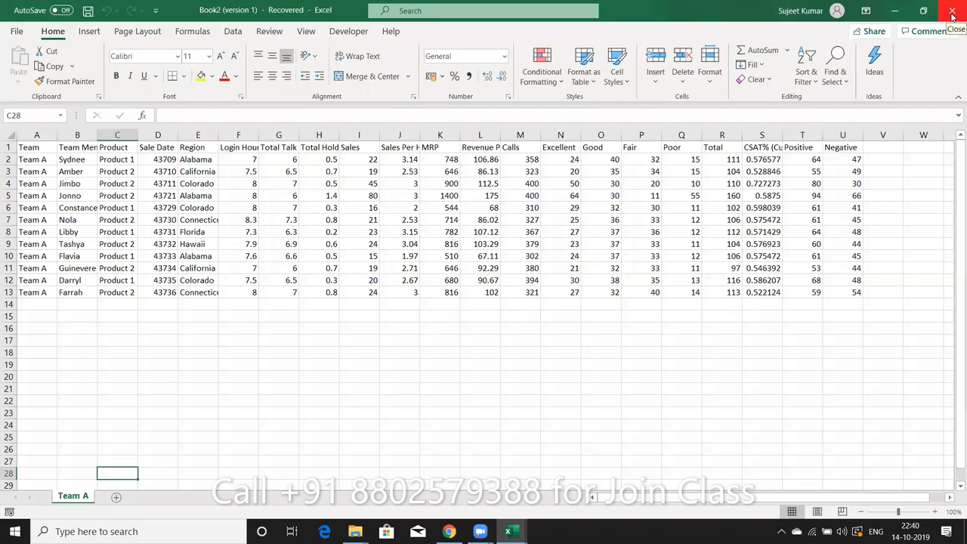
left_click(496, 285)
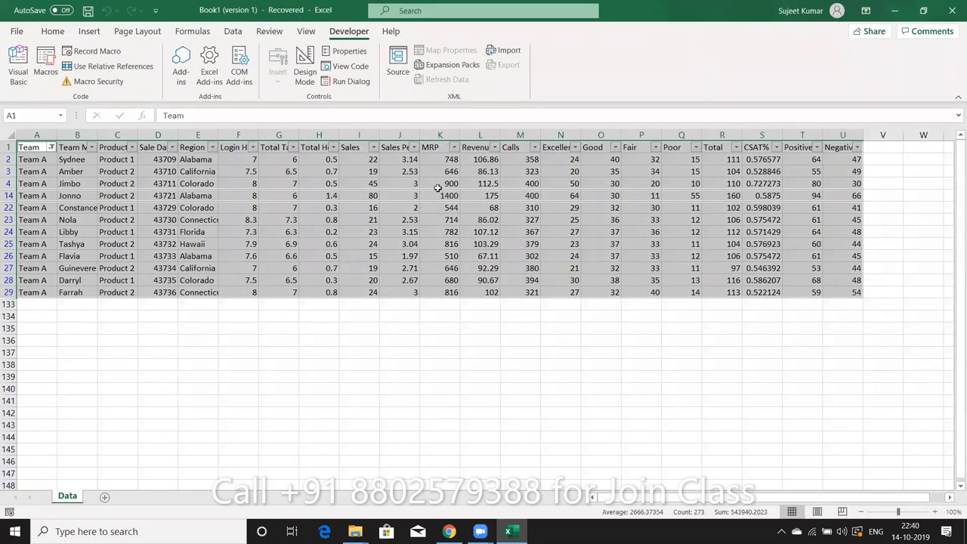
- Open Module1's recorded macro code in the Visual Basic editor
left_click(18, 76)
left_click(35, 130)
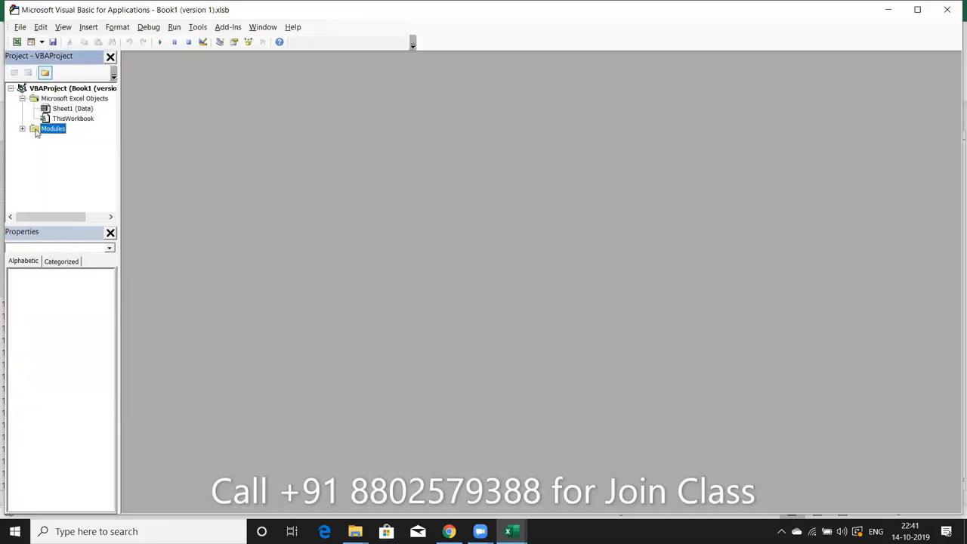
double_click(35, 132)
left_click(60, 139)
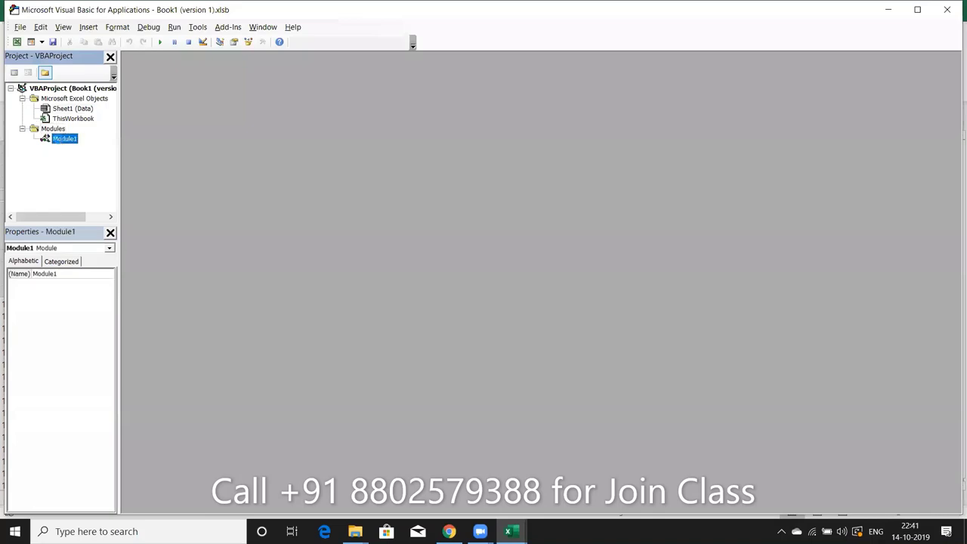
double_click(60, 140)
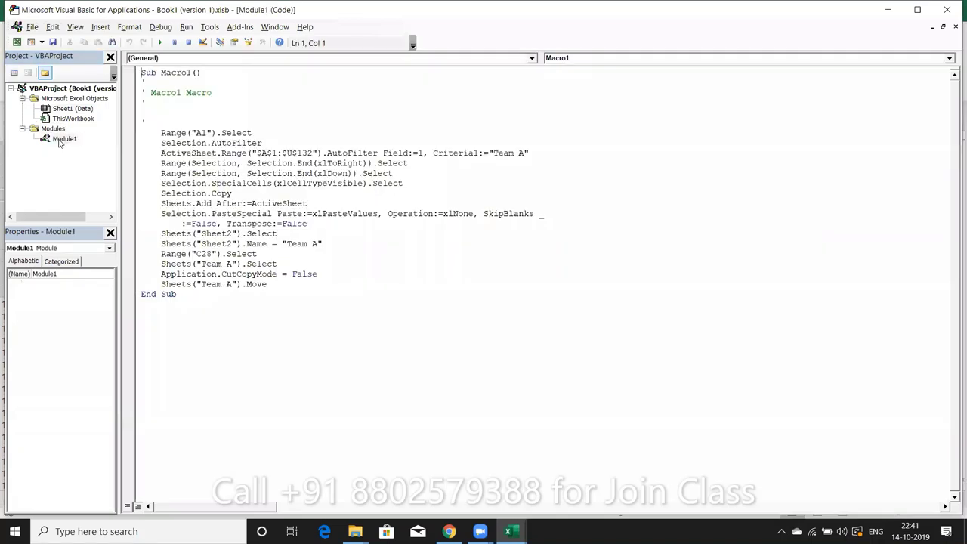
- Insert blank lines above End Sub in Macro1, then switch back to the Book1 workbook
left_click(142, 296)
key("Return")
key("Return")
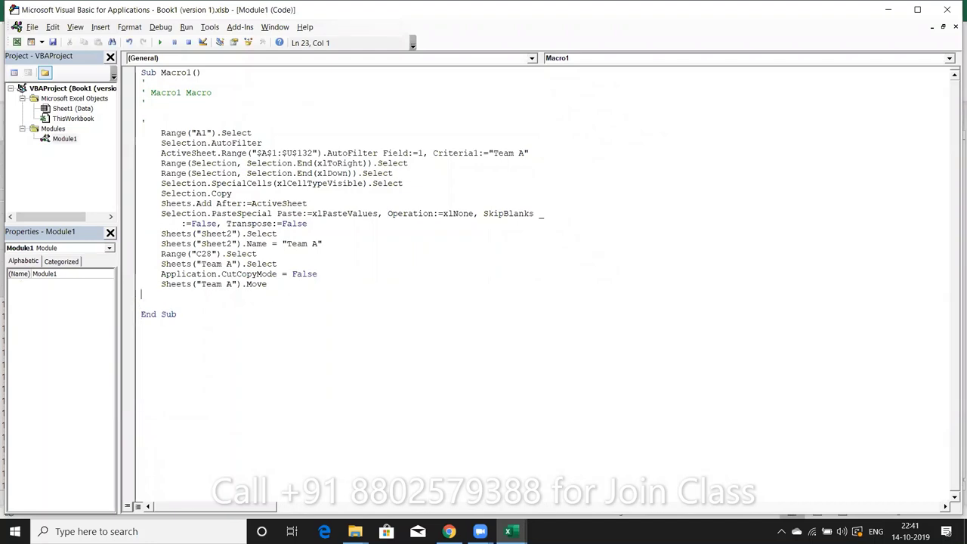
left_click(141, 314)
left_click(161, 294)
left_click_drag(268, 284, 185, 285)
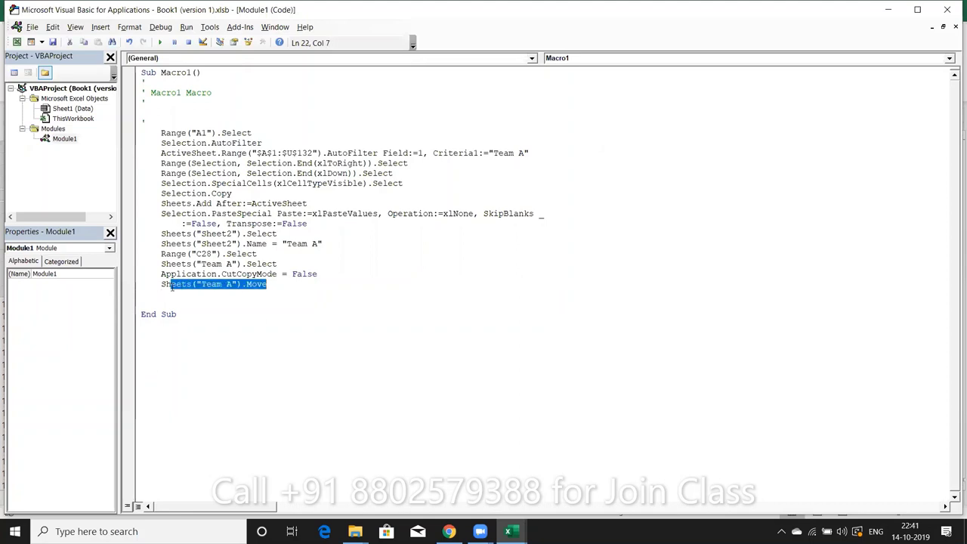
left_click(168, 300)
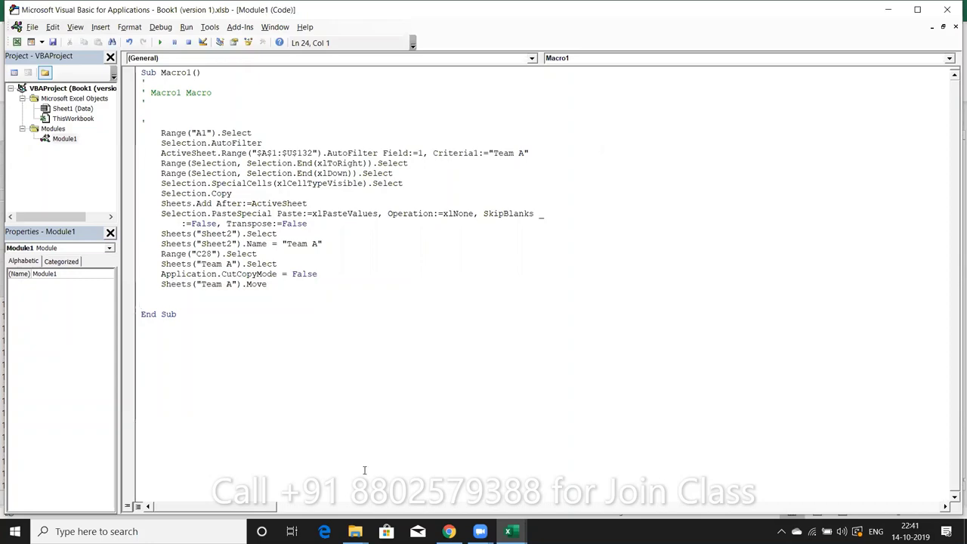
left_click(509, 532)
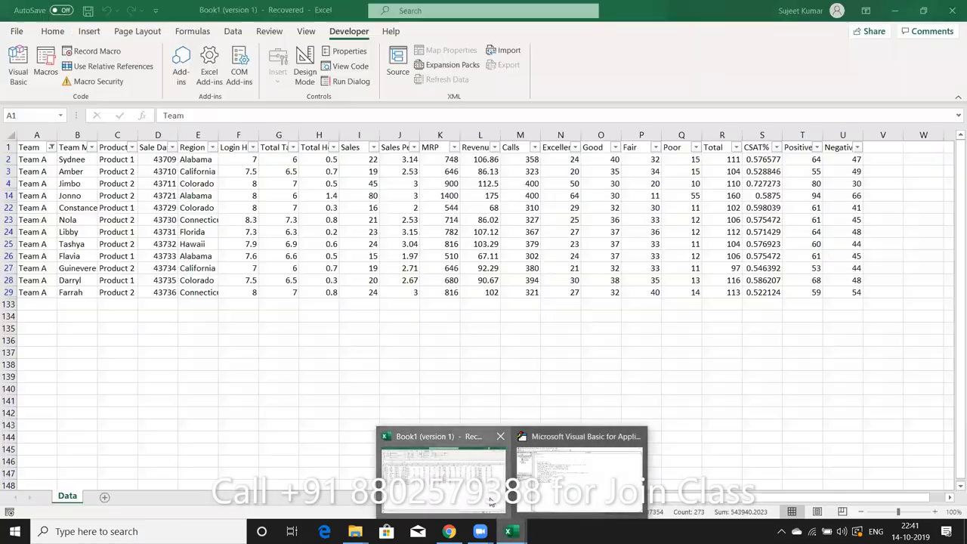
left_click(490, 501)
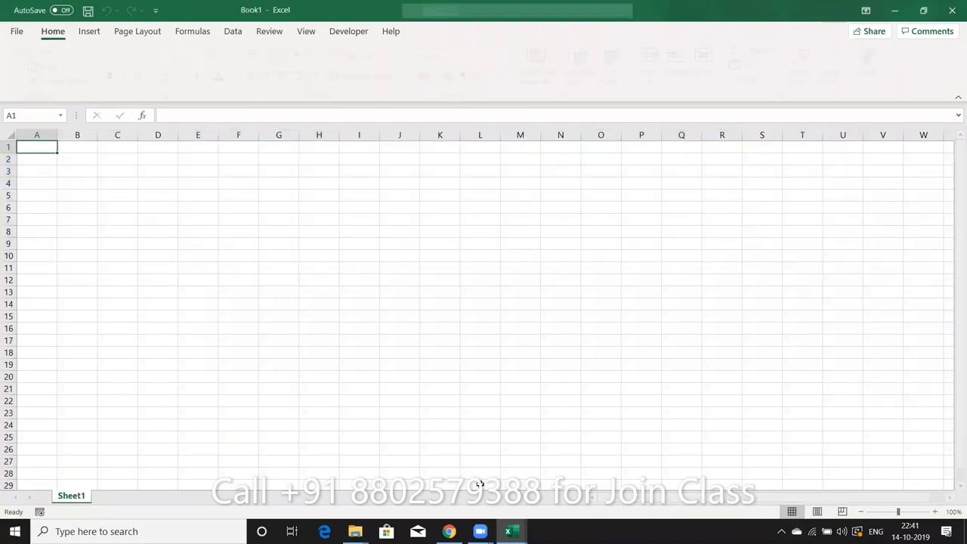
- Start recording Macro1 from cell G13, then reopen Excel on the CData workbook
left_click(45, 521)
left_click(42, 516)
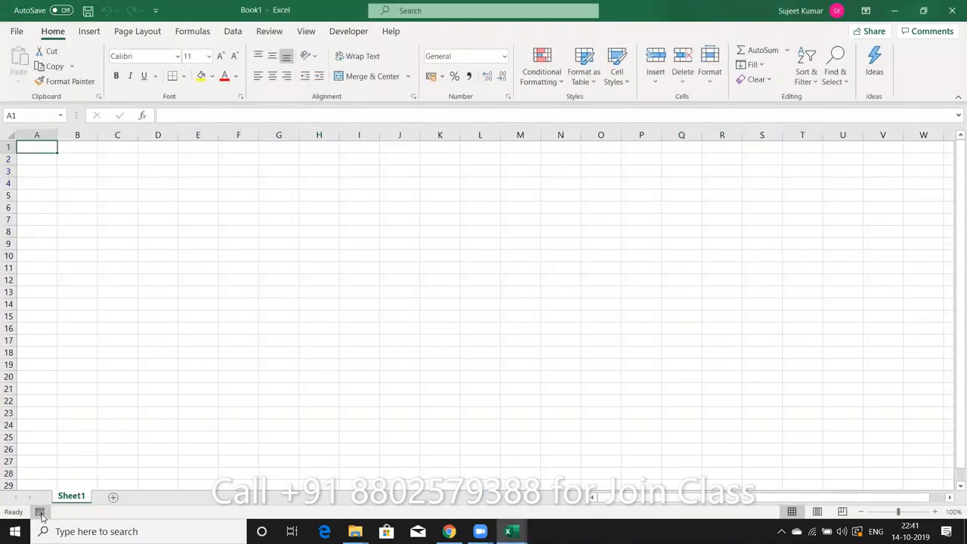
left_click(281, 289)
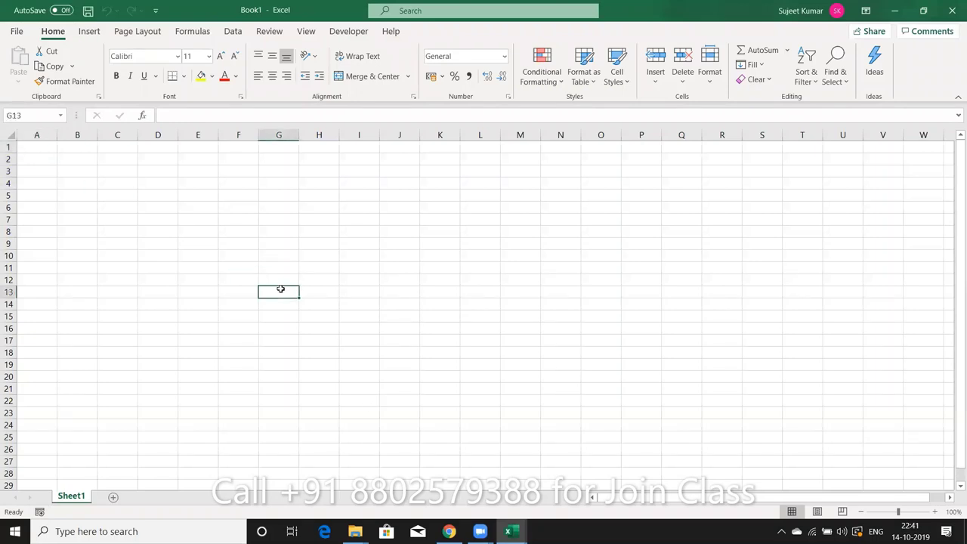
left_click(40, 512)
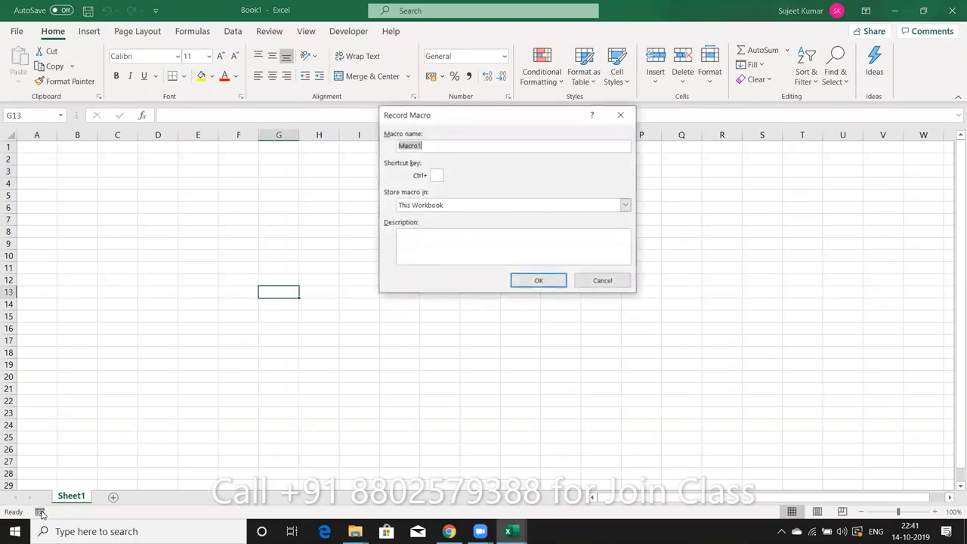
left_click(512, 281)
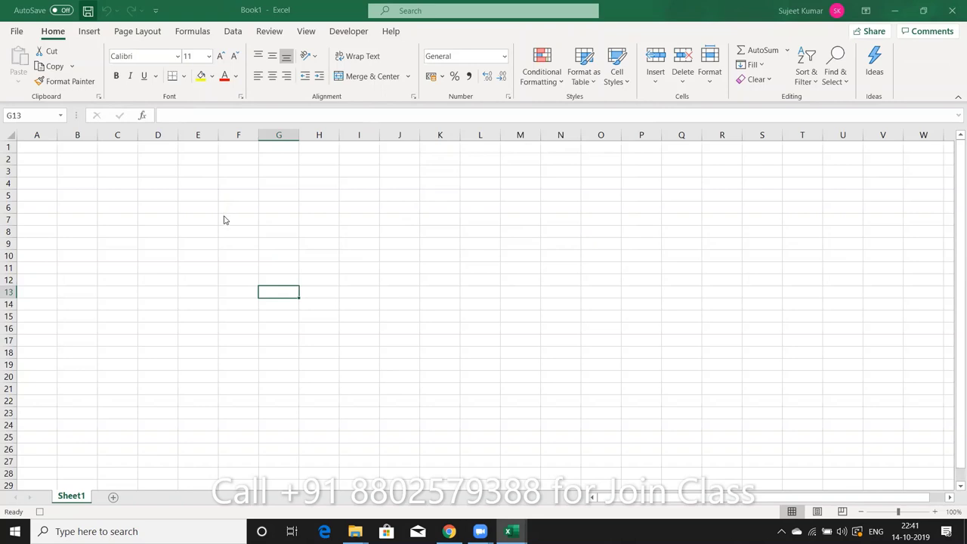
key("ctrl+s")
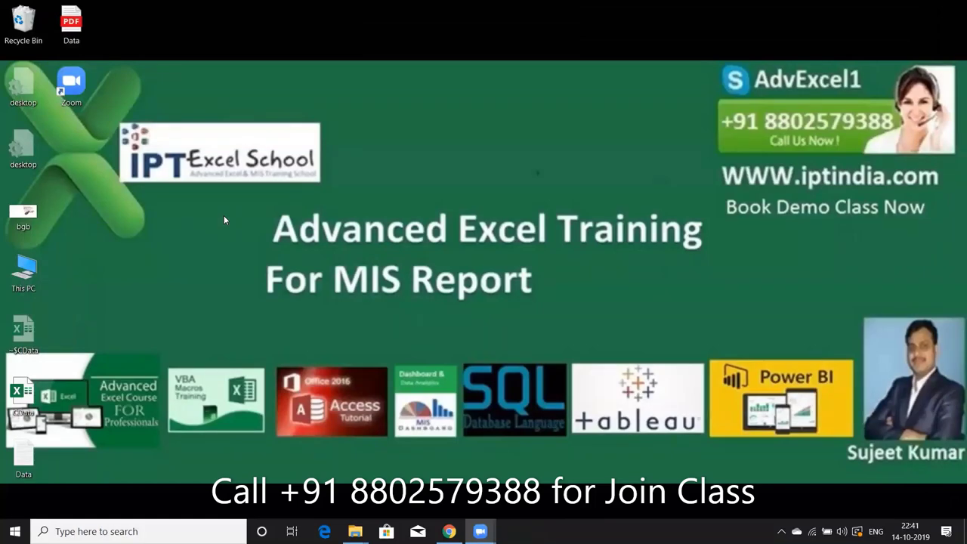
double_click(36, 408)
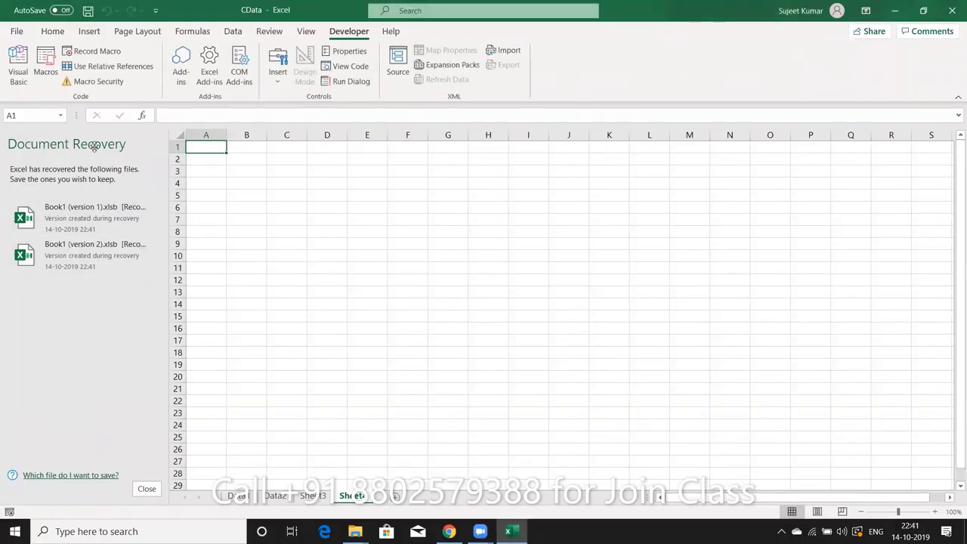
- Open the Data workbook from the recent files list and copy its whole table
left_click(16, 32)
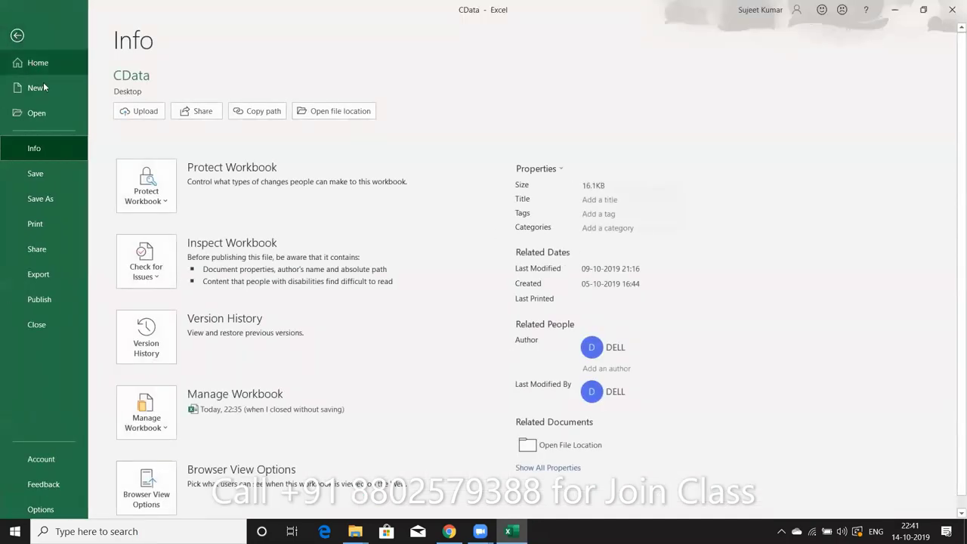
left_click(49, 112)
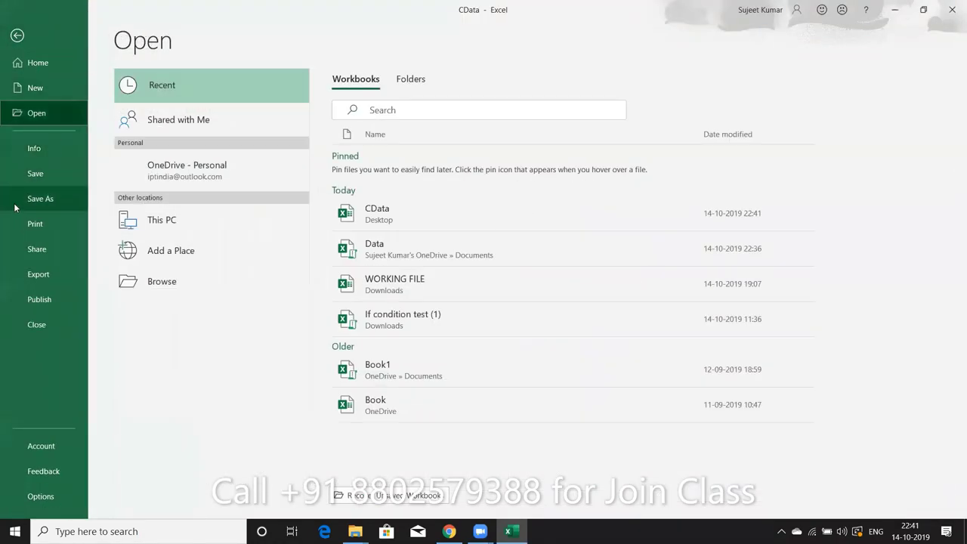
left_click(403, 261)
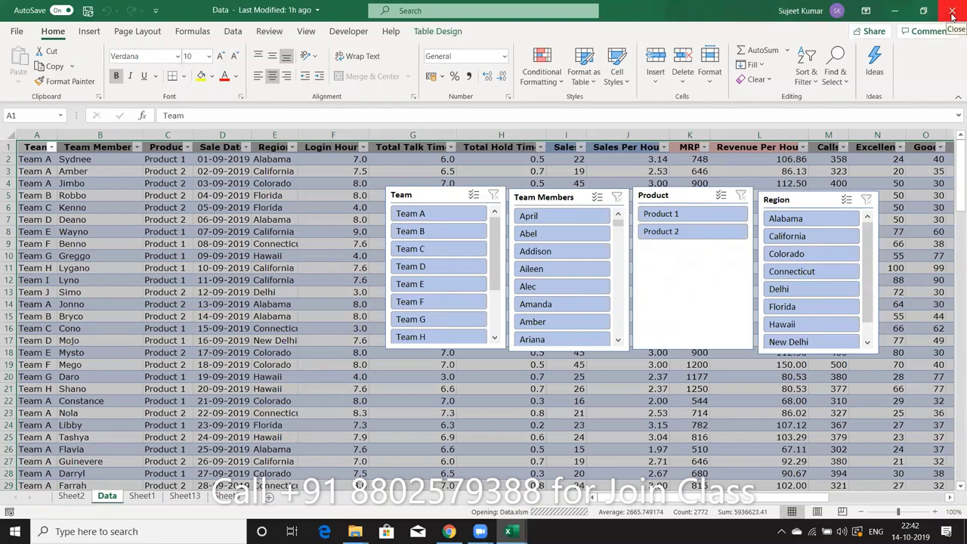
key("ctrl+c")
- Paste the Data table as values only into a new blank workbook, then close Excel
key("ctrl+n")
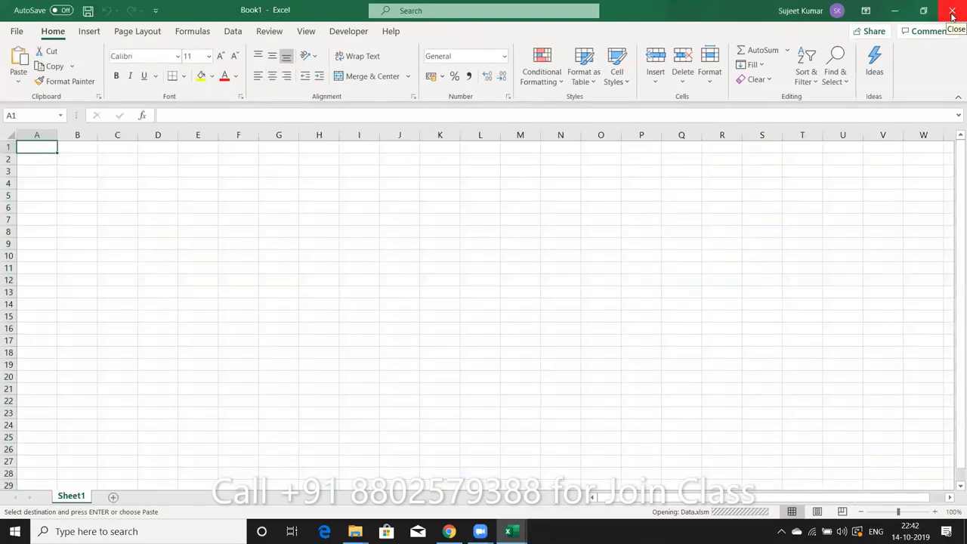
key("ctrl+v")
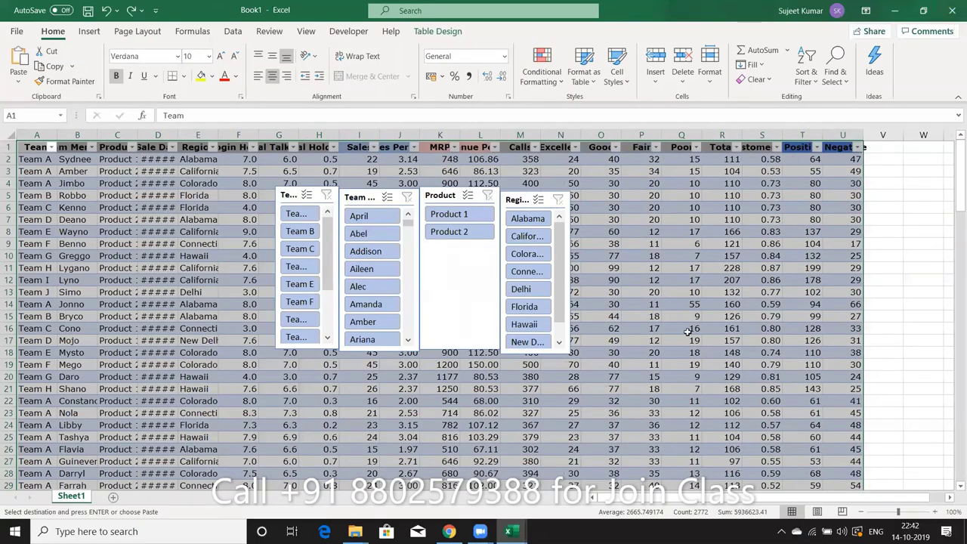
key("ctrl+z")
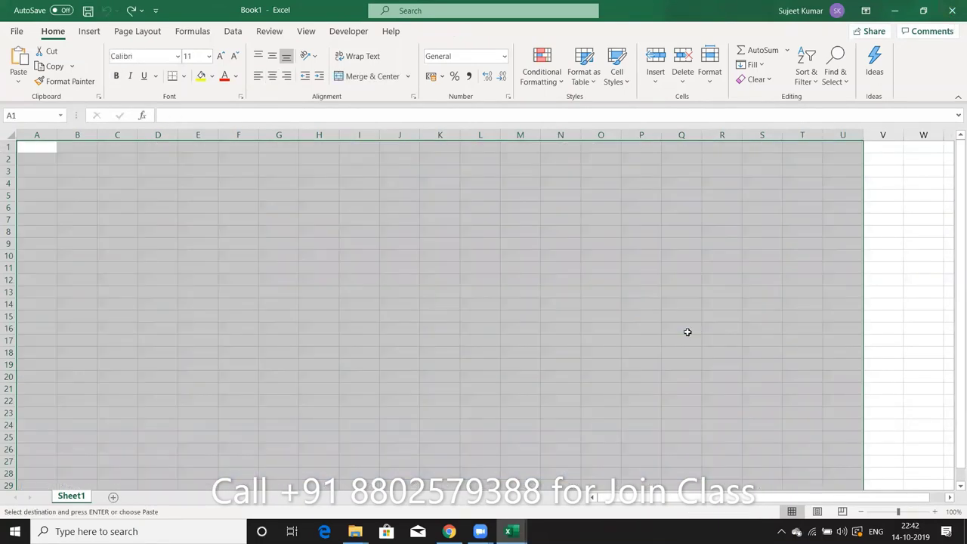
left_click(20, 85)
left_click(18, 160)
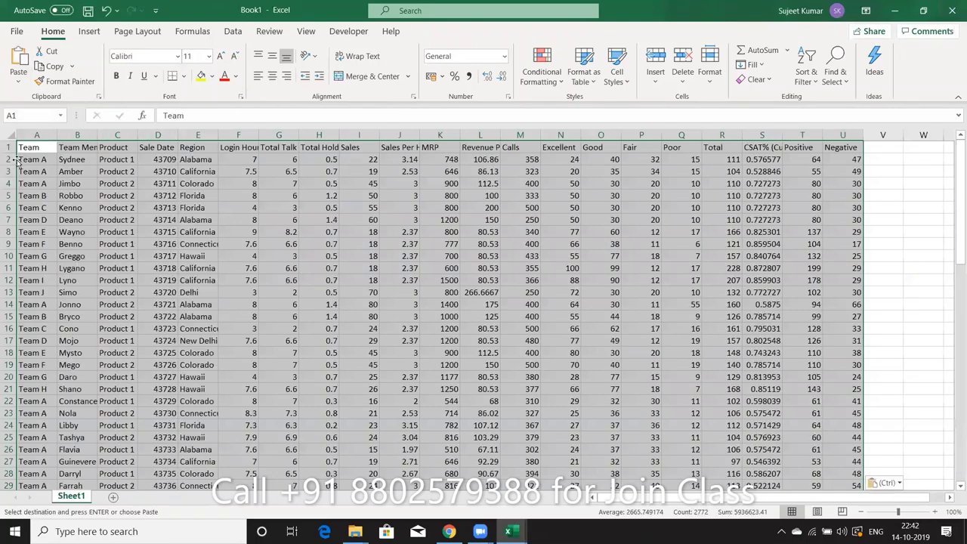
left_click(89, 9)
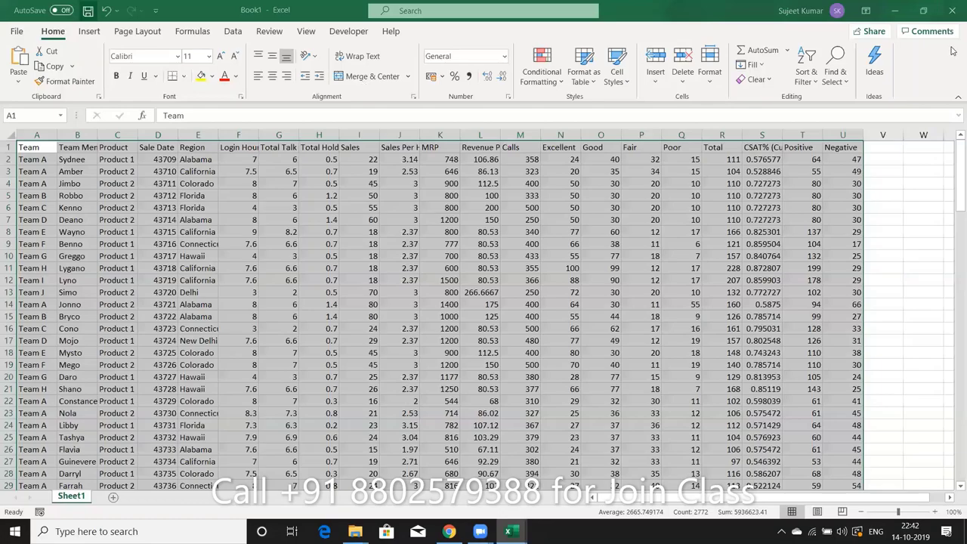
left_click(953, 6)
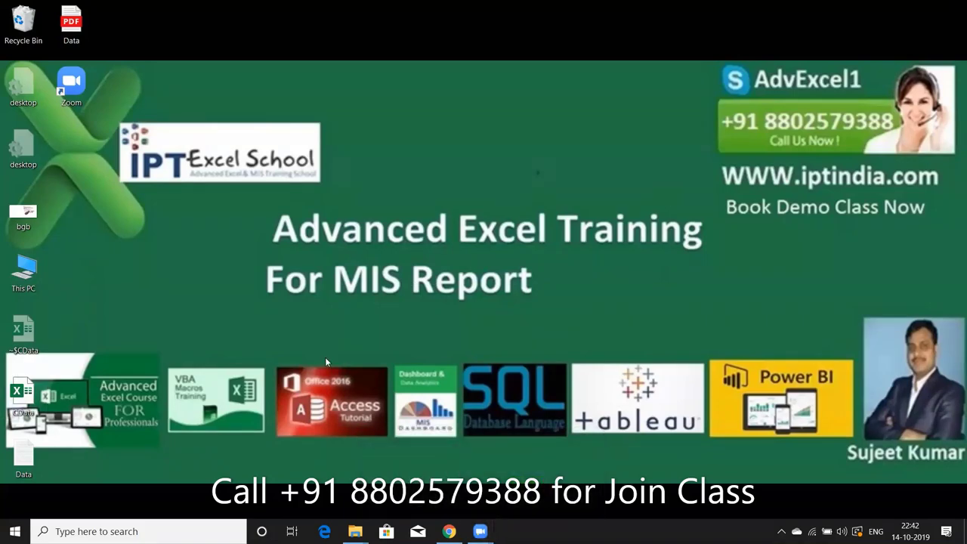
- Launch Excel from Windows search and start a blank workbook
key("super")
type("excel")
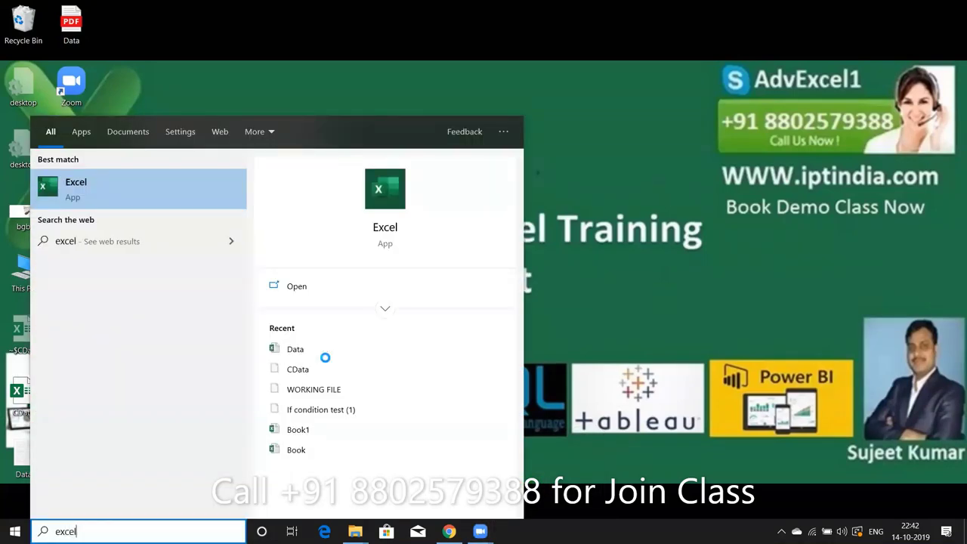
left_click(385, 231)
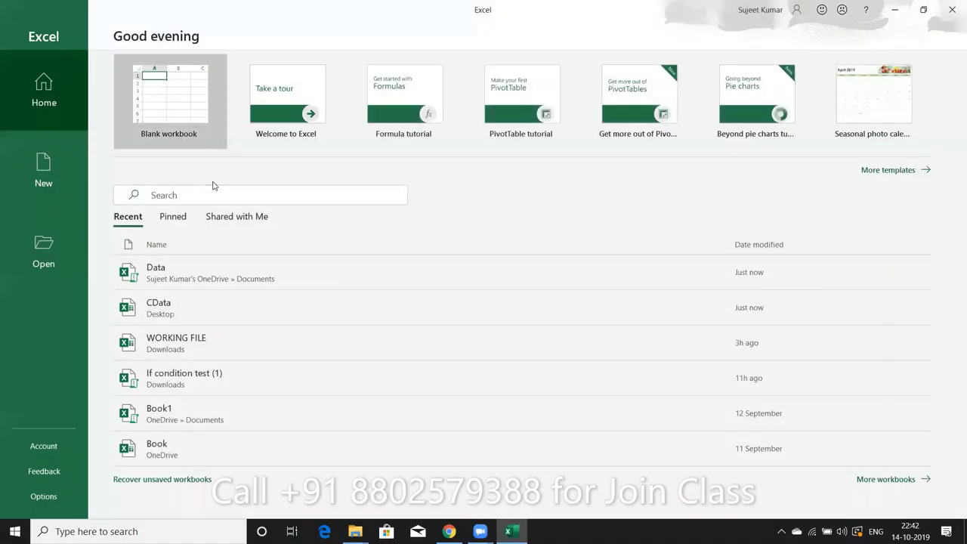
left_click(177, 105)
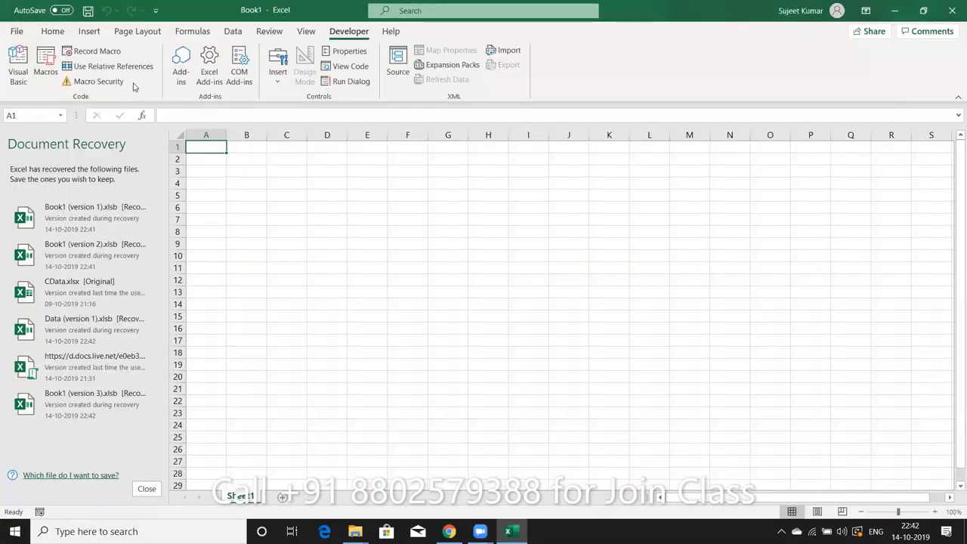
left_click(18, 32)
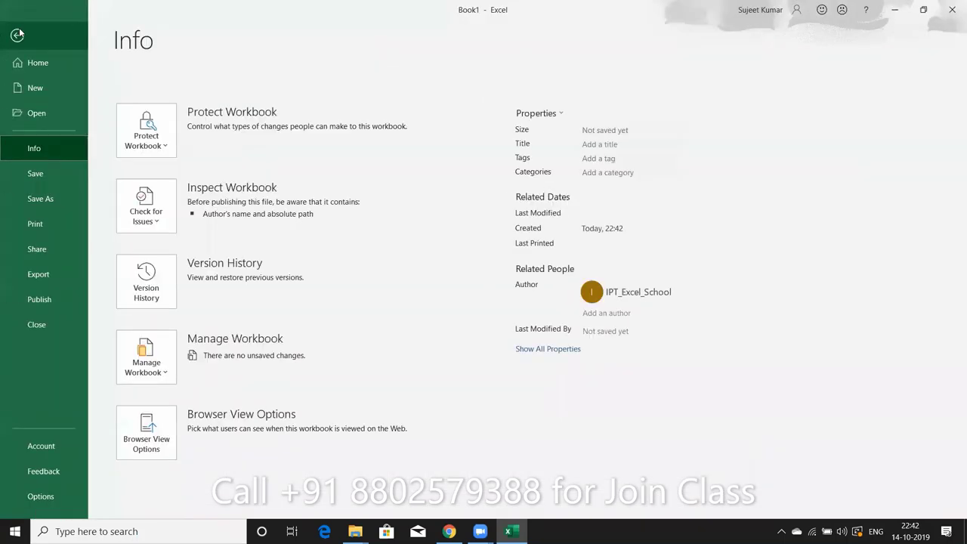
left_click(17, 34)
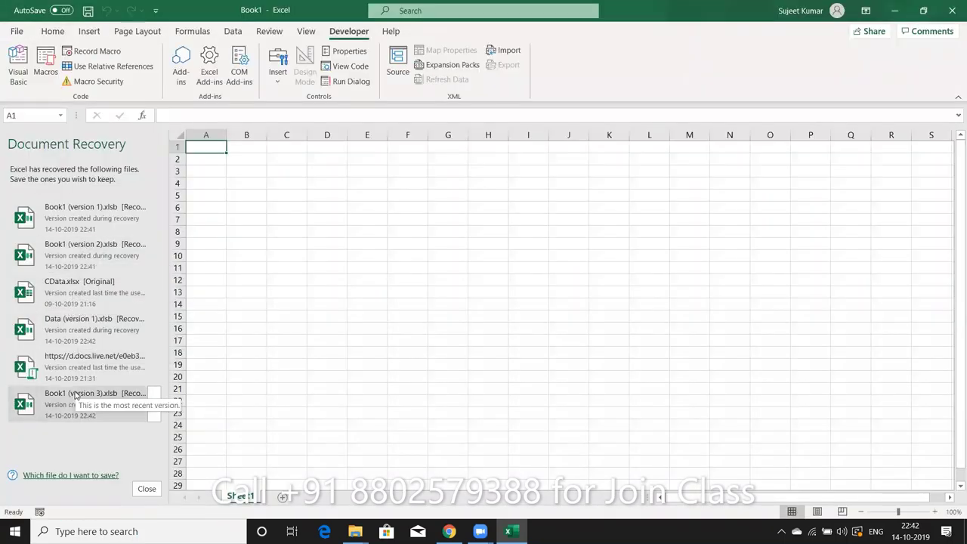
- Open the recovered Book1 (version 1), dismiss Document Recovery, and switch to that workbook's window
left_click(101, 225)
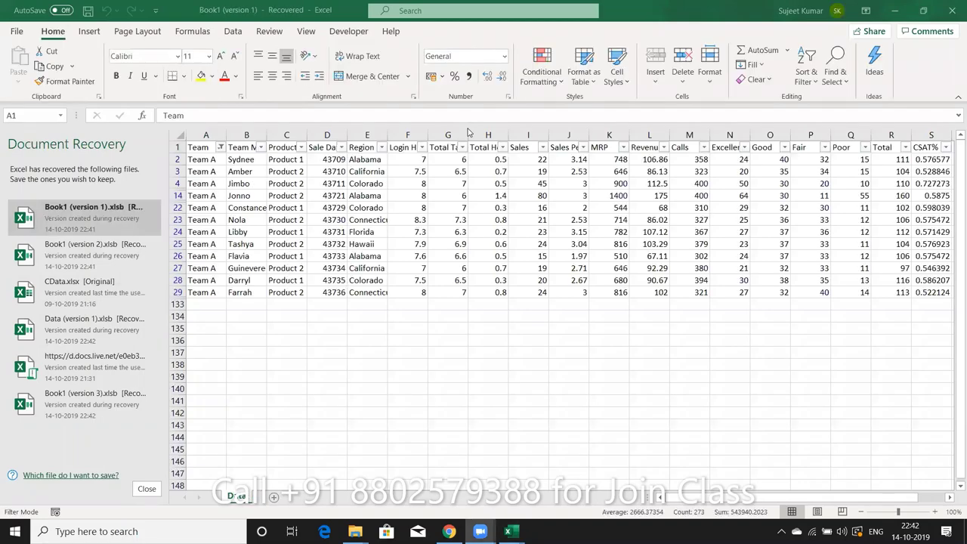
left_click(235, 34)
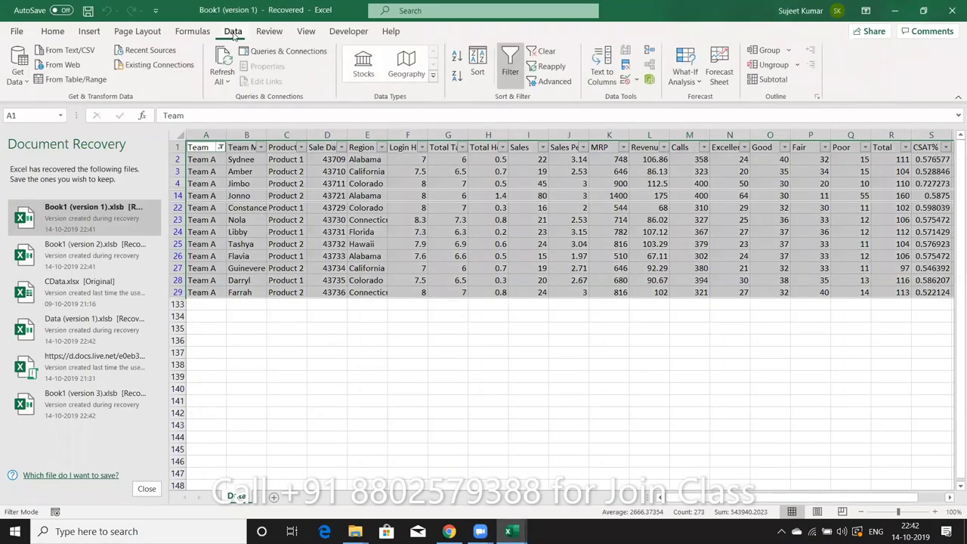
left_click(270, 33)
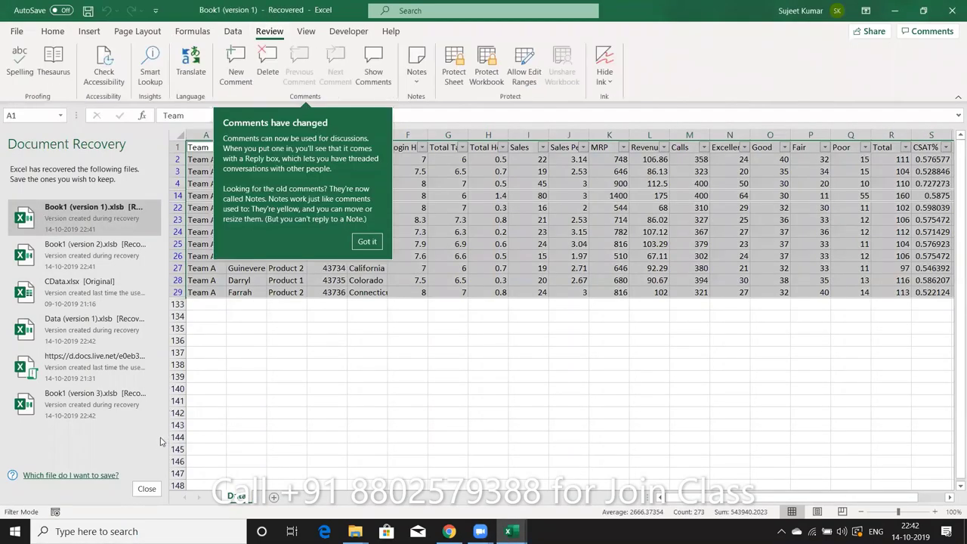
left_click(145, 489)
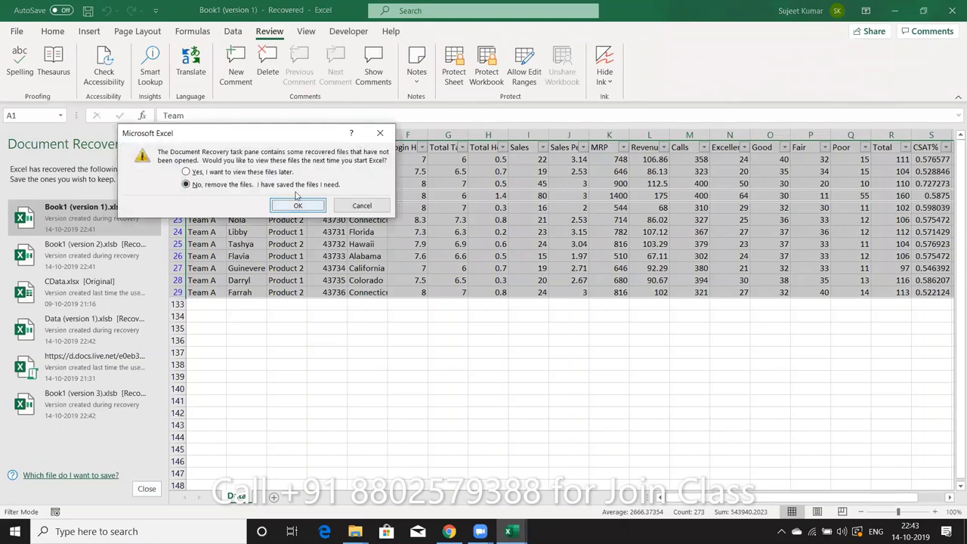
left_click(298, 206)
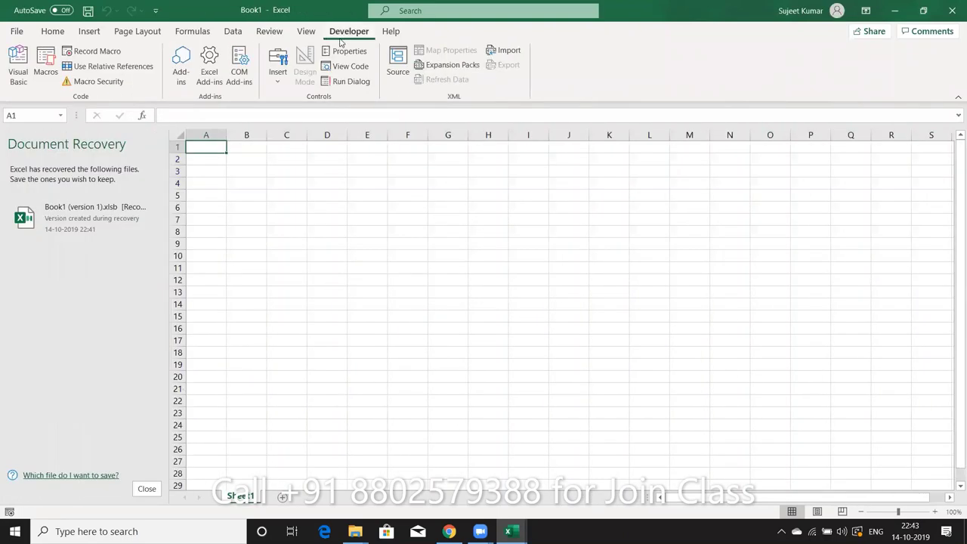
left_click(147, 489)
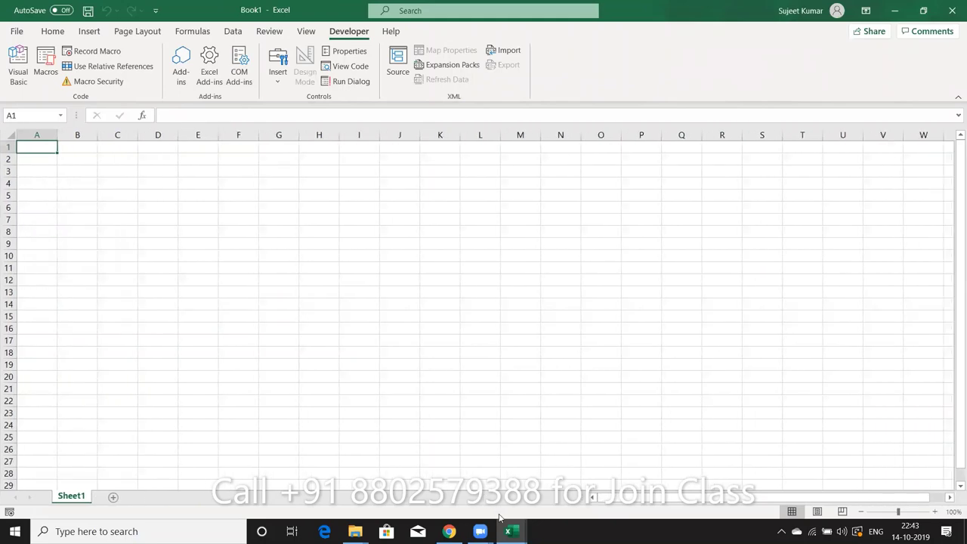
mouse_move(509, 529)
left_click(554, 503)
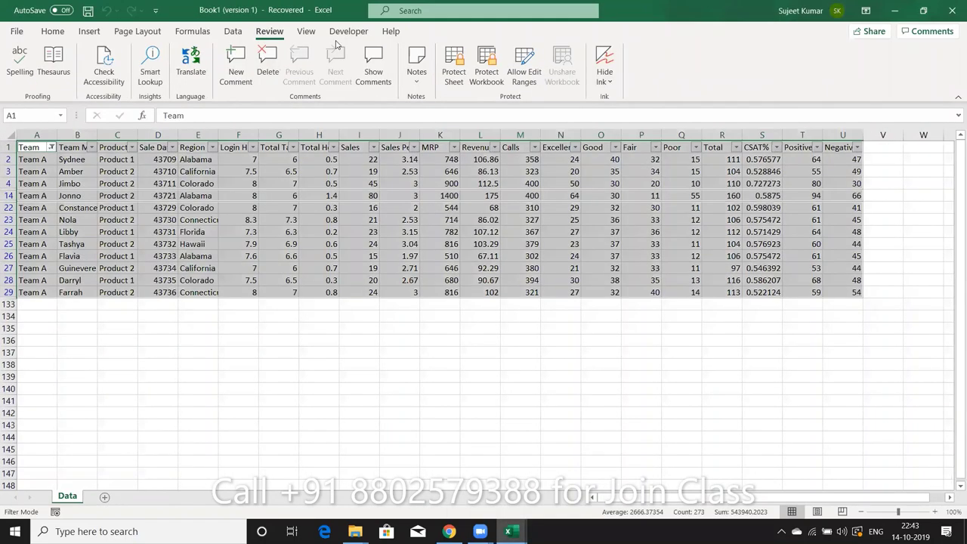
- Review the recorded Macro1 code in the VBA editor, selecting its Selection and ActiveSheet lines
left_click(18, 61)
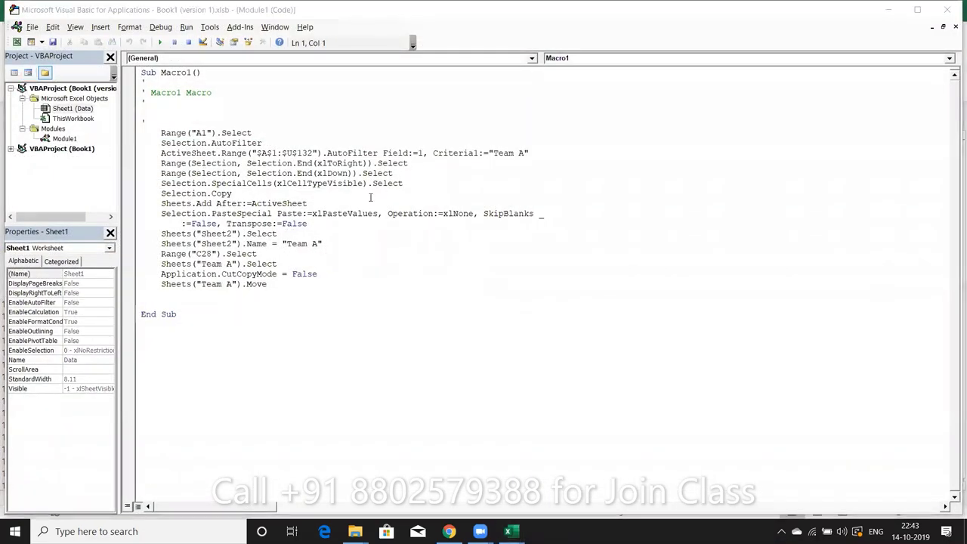
left_click(233, 137)
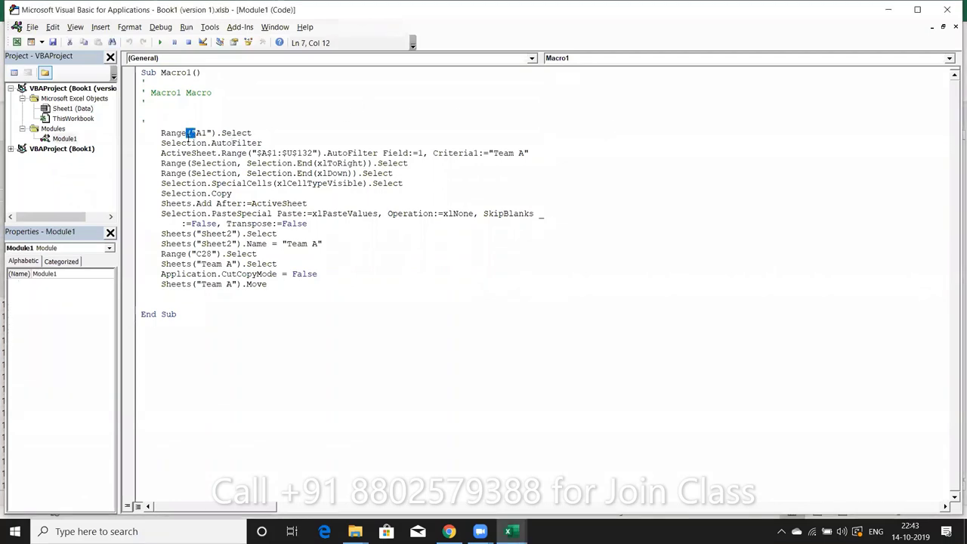
double_click(187, 144)
double_click(189, 153)
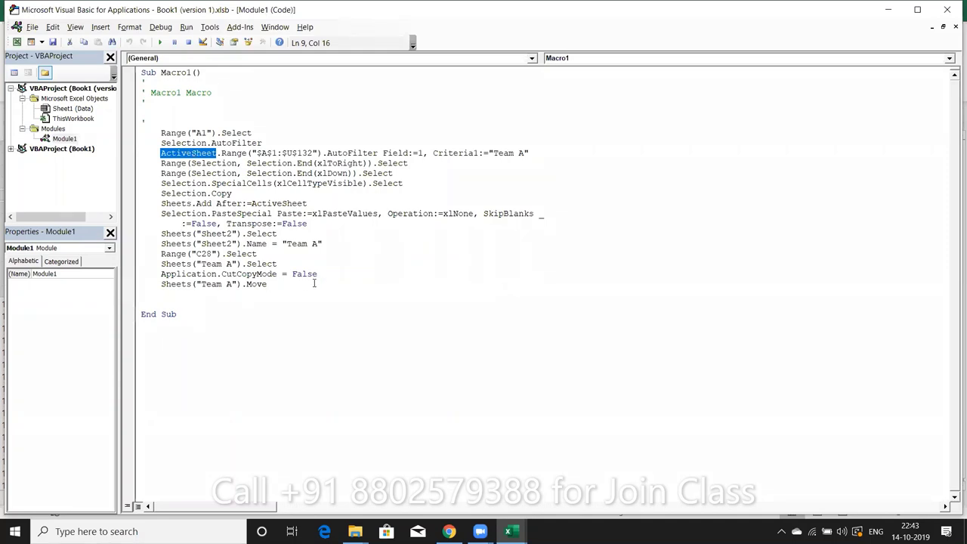
left_click_drag(318, 284, 152, 132)
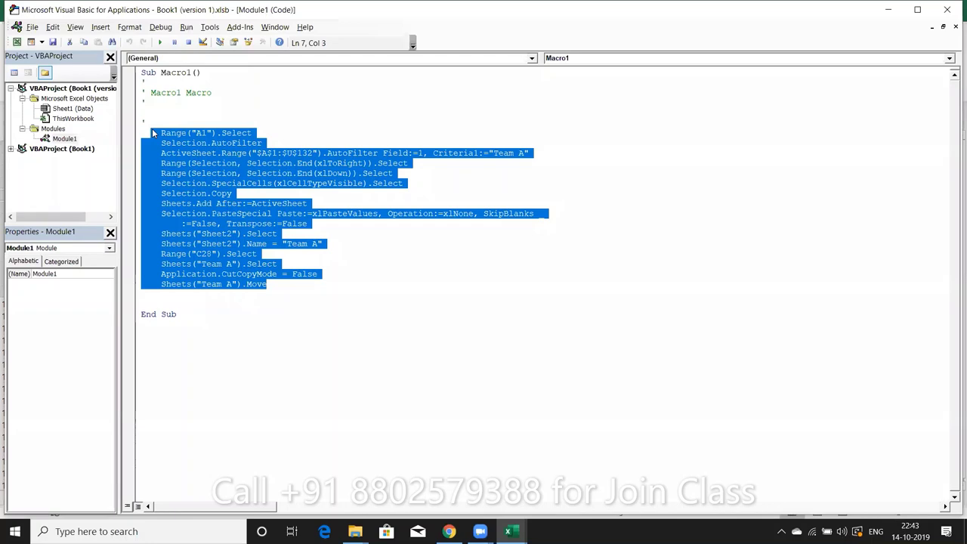
- Back in the recovered workbook, turn off the Data sheet's AutoFilter with Ctrl+Shift+L
left_click(508, 531)
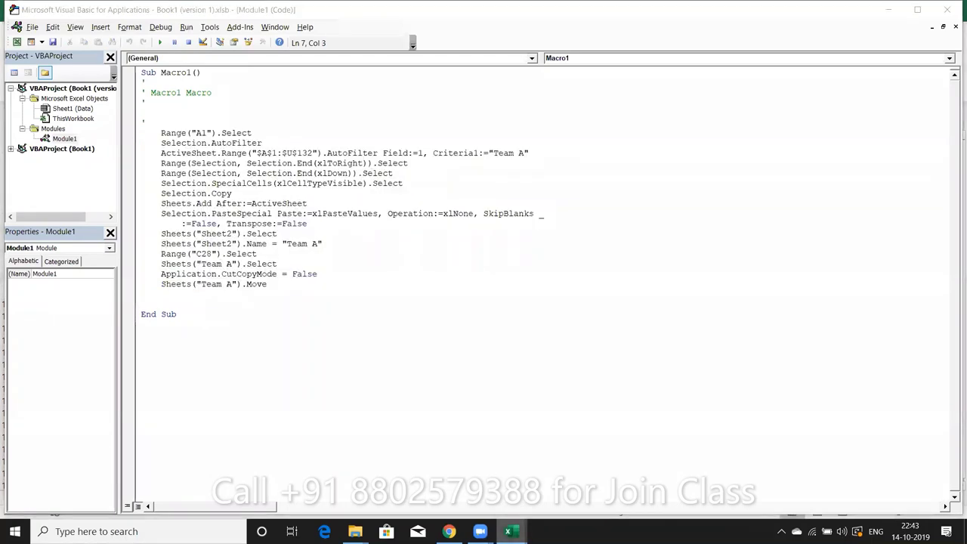
left_click(514, 462)
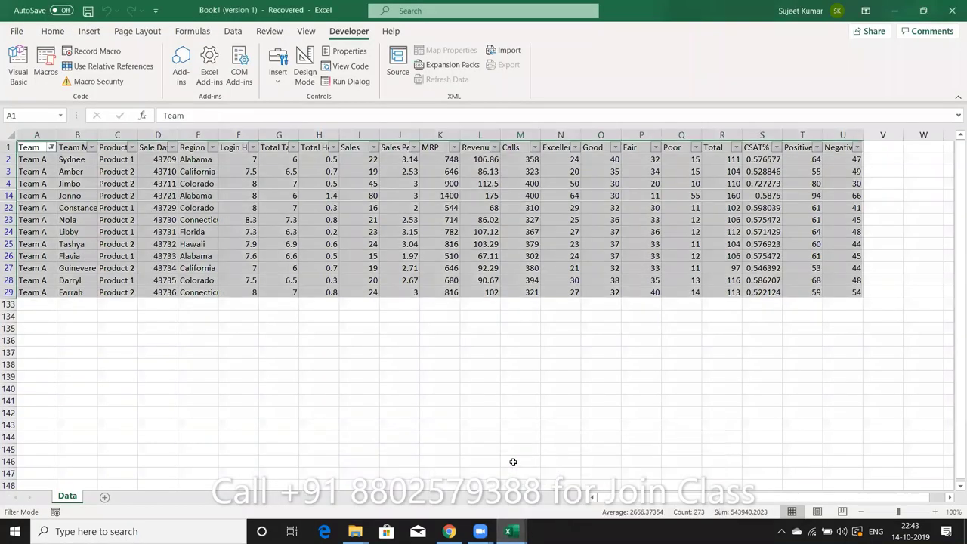
key("ctrl+shift+l")
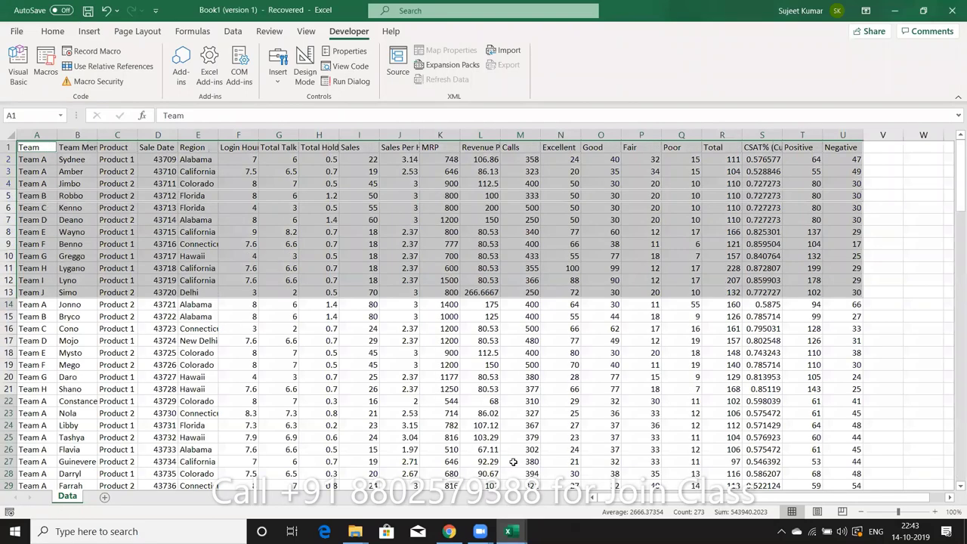
left_click(427, 424)
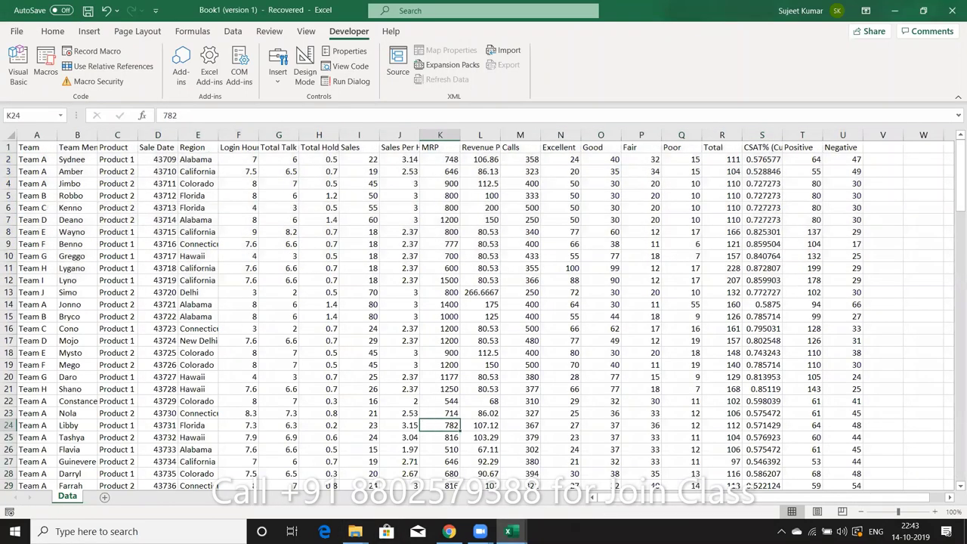
mouse_move(508, 531)
left_click(650, 465)
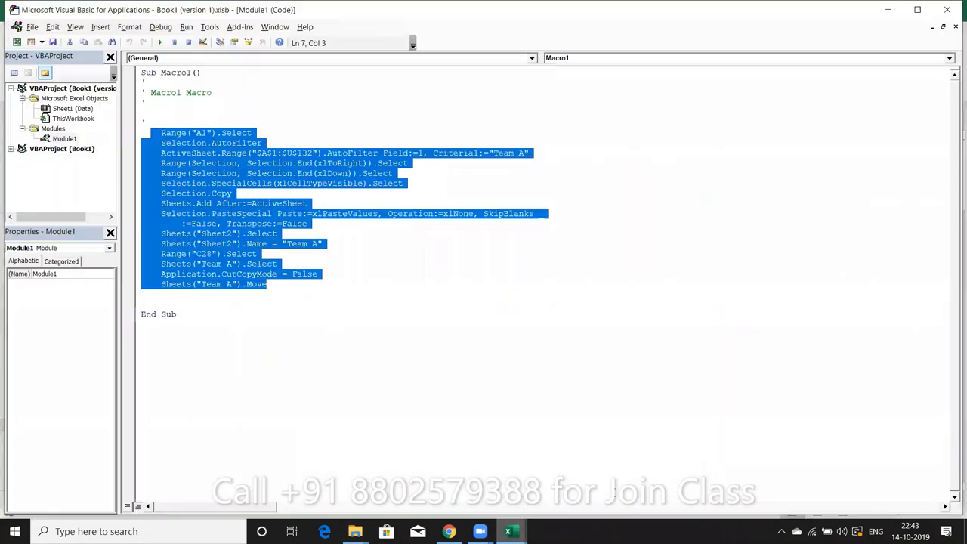
double_click(240, 145)
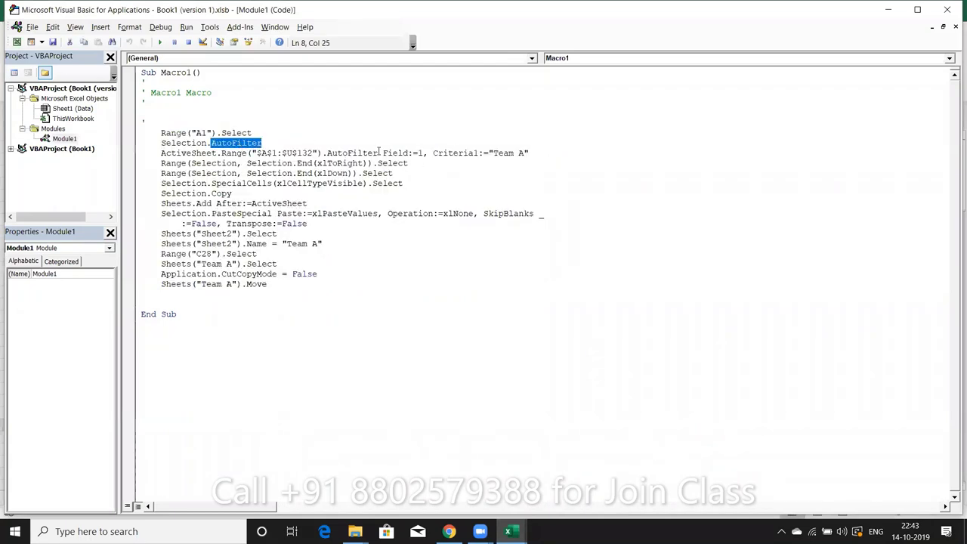
mouse_move(298, 143)
left_mouse_down()
mouse_move(158, 122)
mouse_move(154, 146)
left_mouse_up()
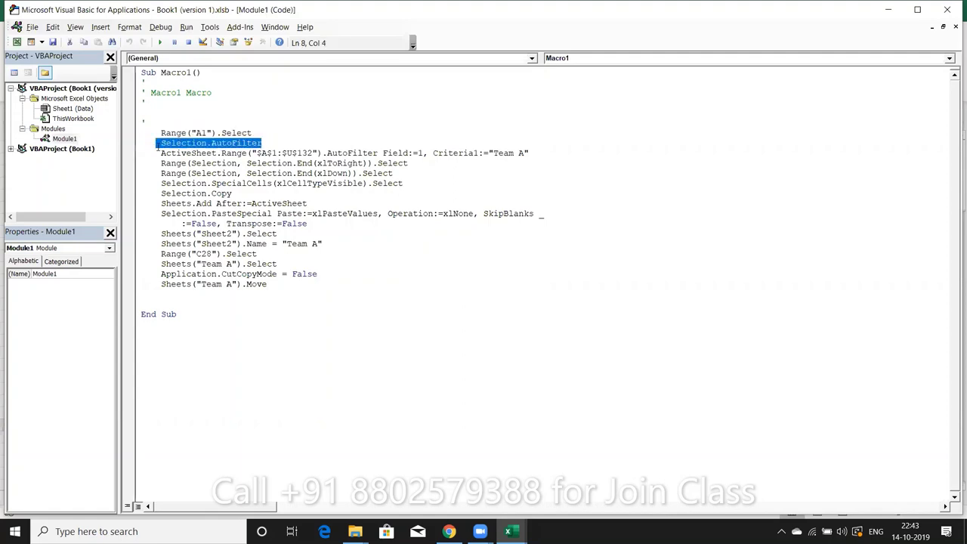
key("Delete")
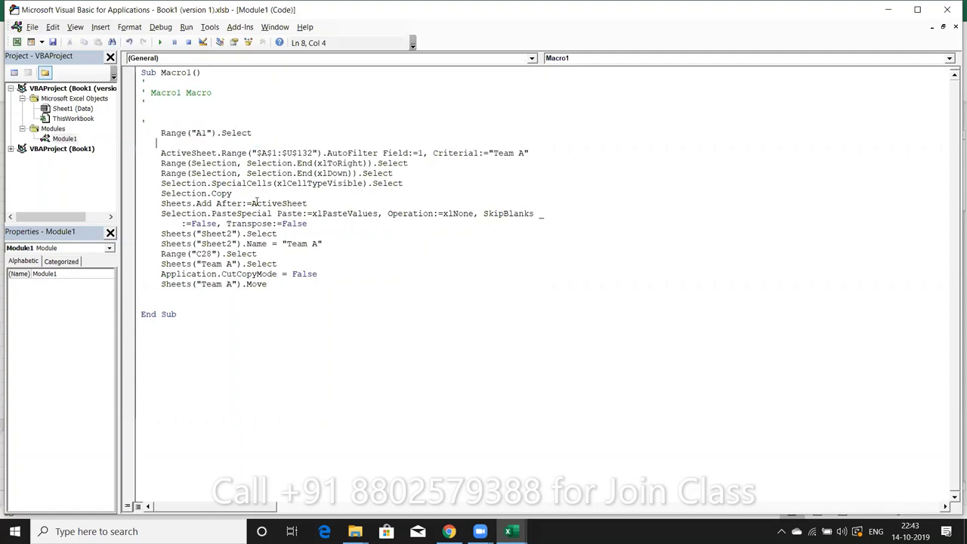
left_click(188, 153)
left_click(274, 154)
left_click_drag(274, 153, 310, 153)
left_click_drag(542, 154, 304, 146)
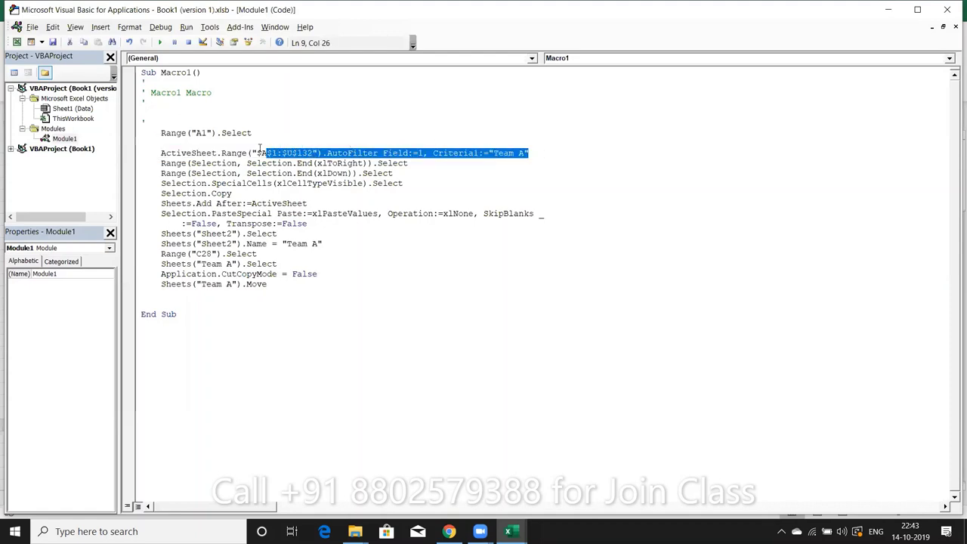
left_click_drag(305, 146, 160, 157)
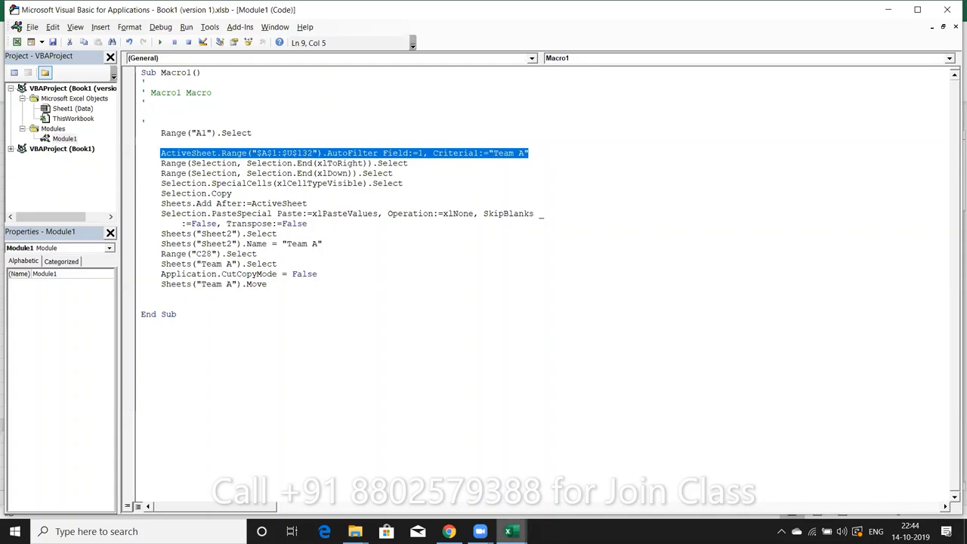
mouse_move(517, 524)
left_click(513, 485)
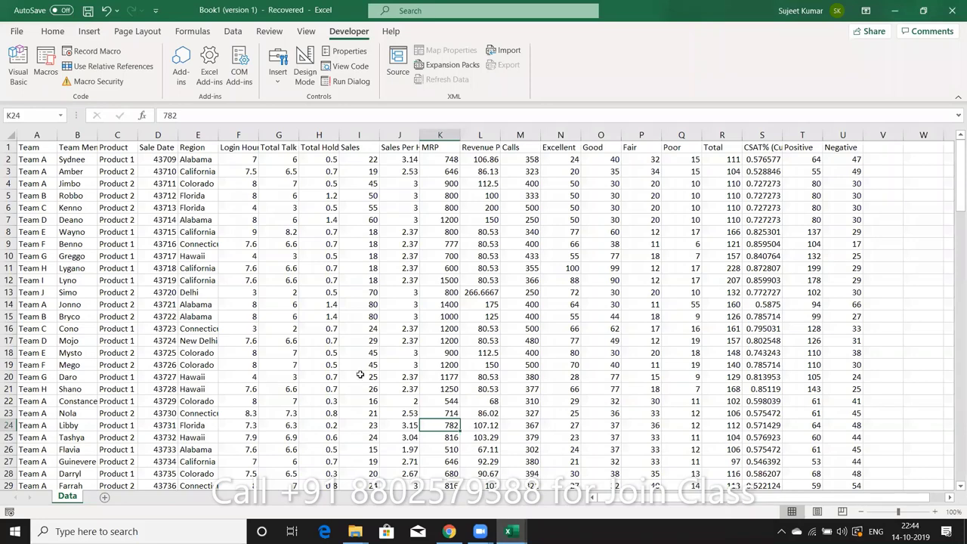
left_click(210, 267)
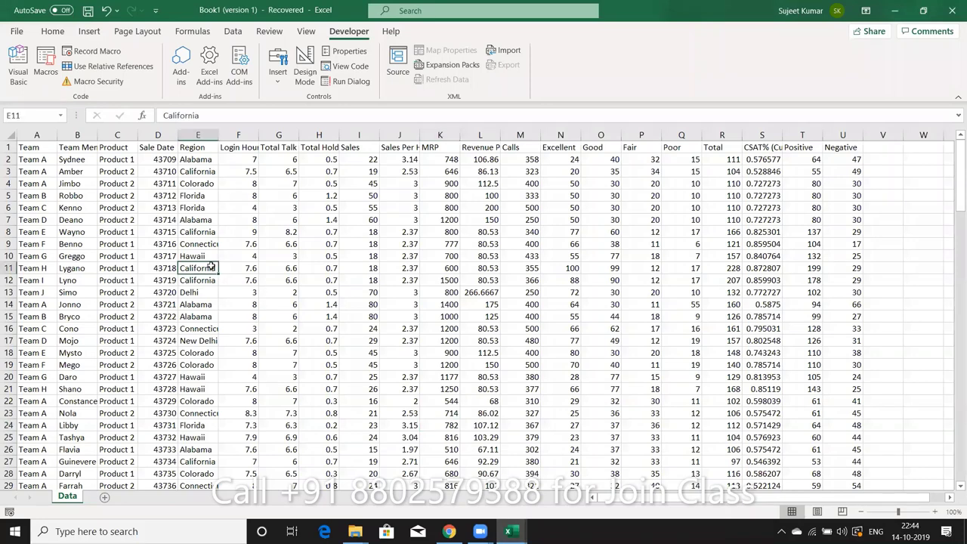
left_click(34, 149)
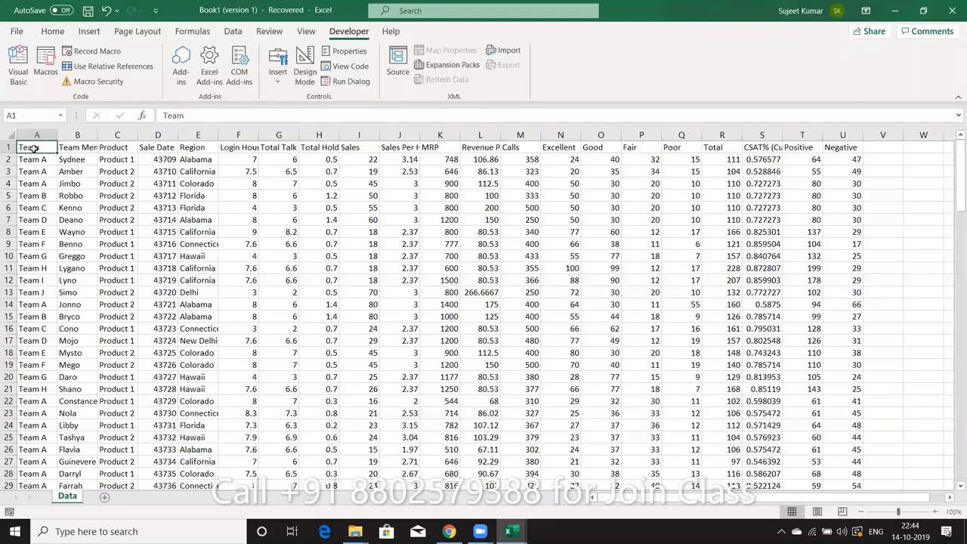
key("ctrl+shift+l")
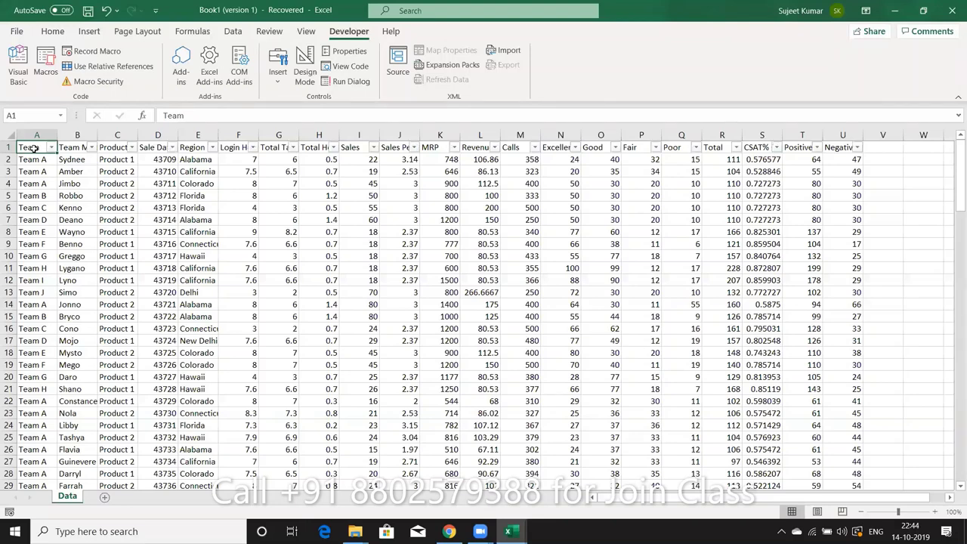
key("ctrl+shift+l")
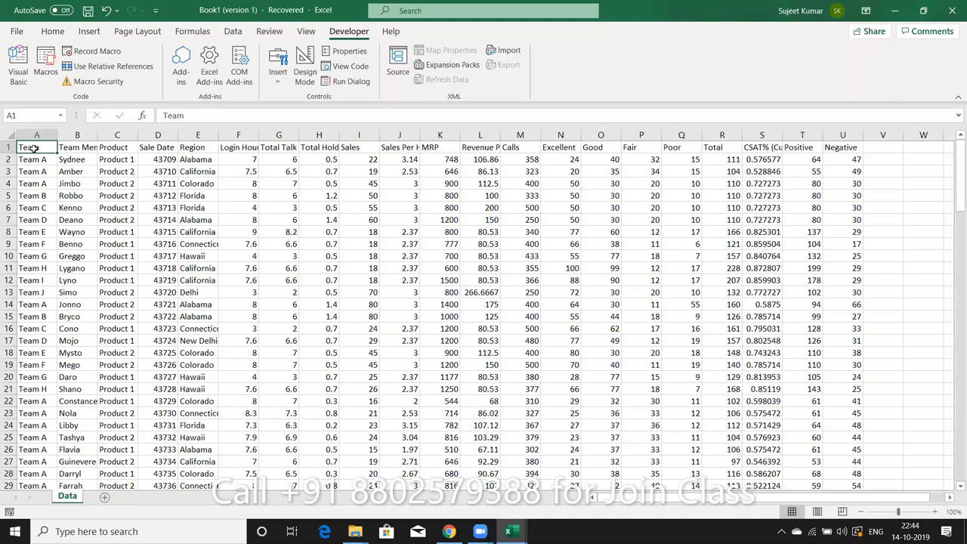
key("alt+F11")
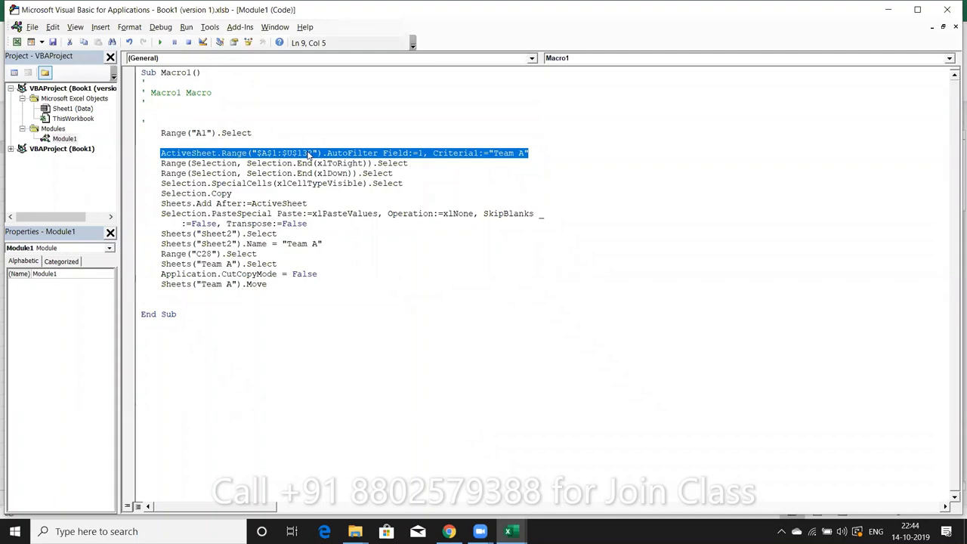
- Trim ':$U$132' so AutoFilter uses Range("$A$1"), then select the Sheets("Sheet2").Select line
double_click(304, 173)
left_click(311, 153)
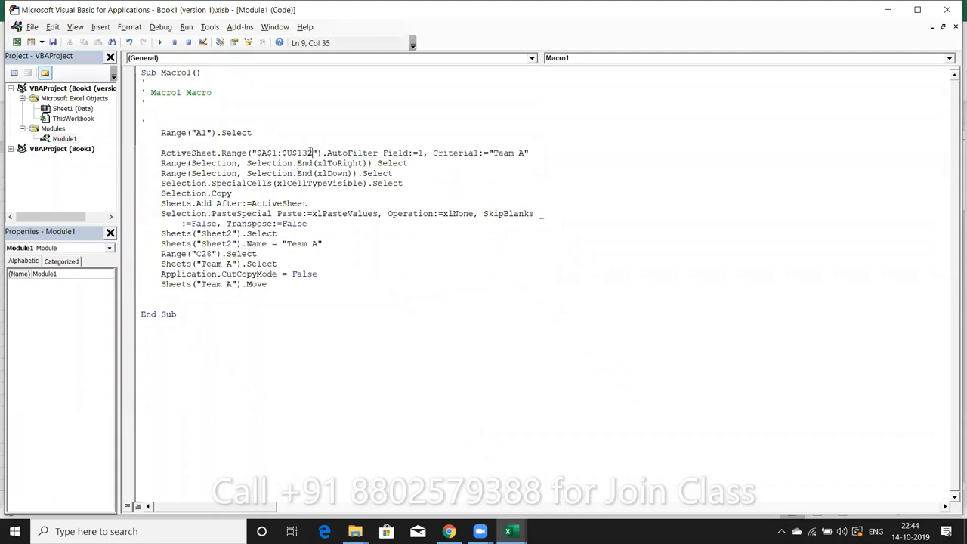
key("BackSpace")
key("BackSpace")
key("BackSpace")
key("BackSpace")
key("BackSpace")
key("BackSpace")
key("BackSpace")
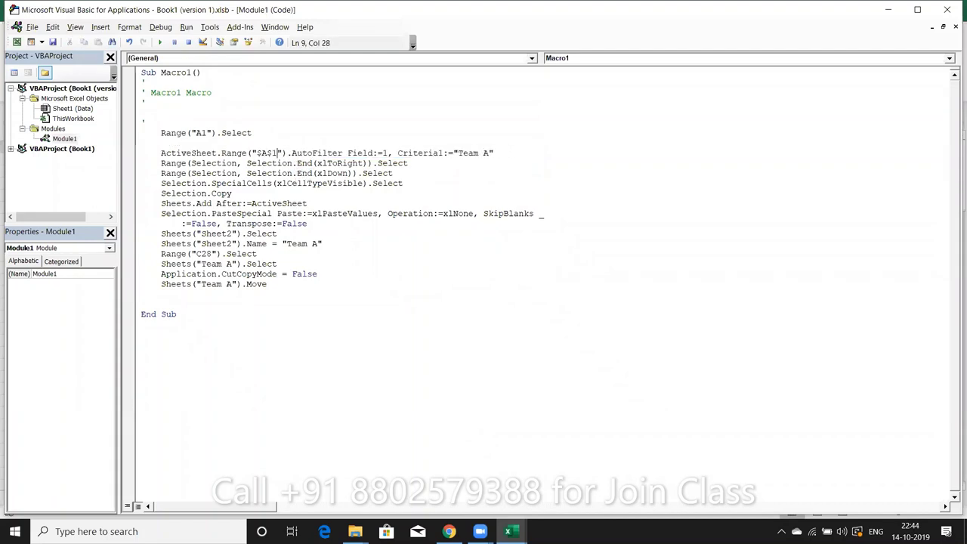
left_click_drag(308, 152, 301, 173)
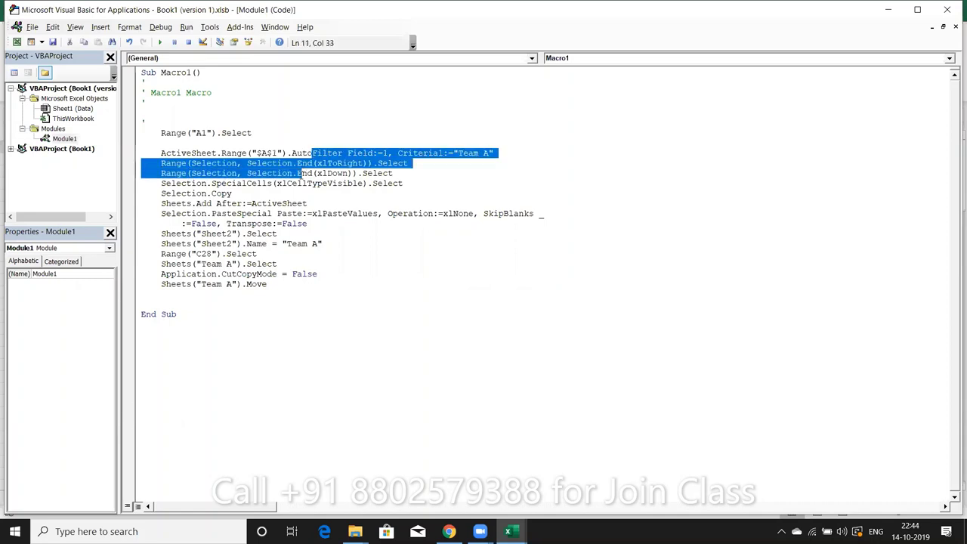
left_click(301, 173)
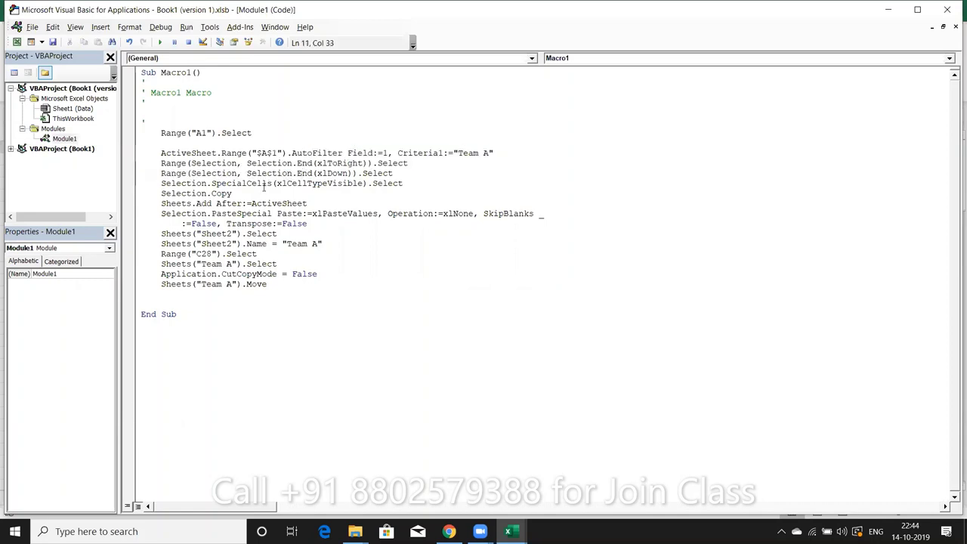
left_click(229, 193)
left_click_drag(293, 236, 162, 236)
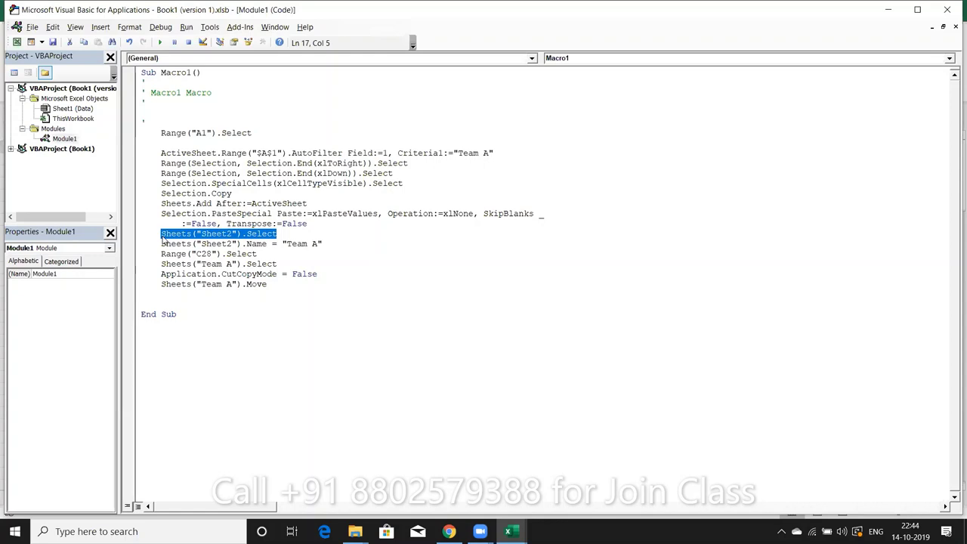
- Delete the Sheets("Sheet2").Select line and change the rename line's Sheets("Sheet2") to ActiveSheet
type("\\")
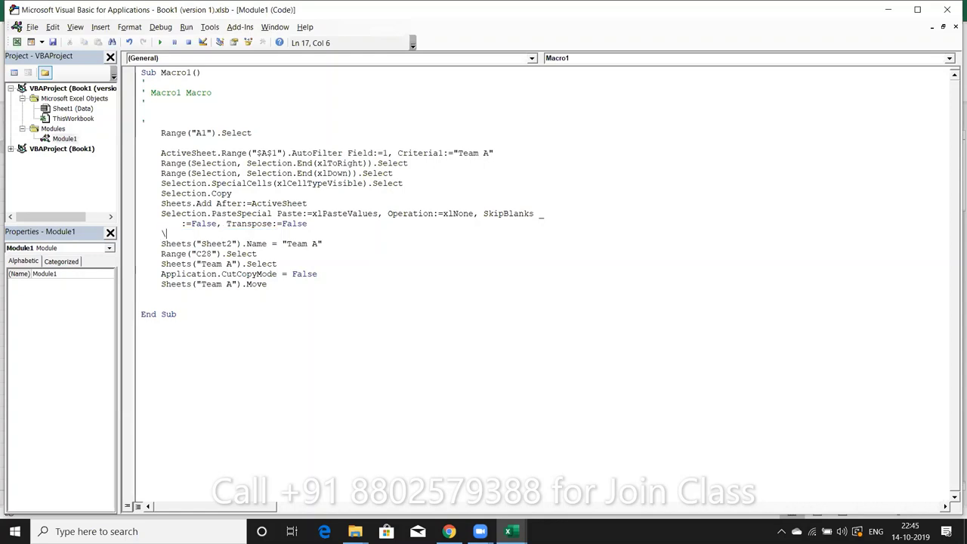
key("BackSpace")
left_click(226, 223)
double_click(228, 204)
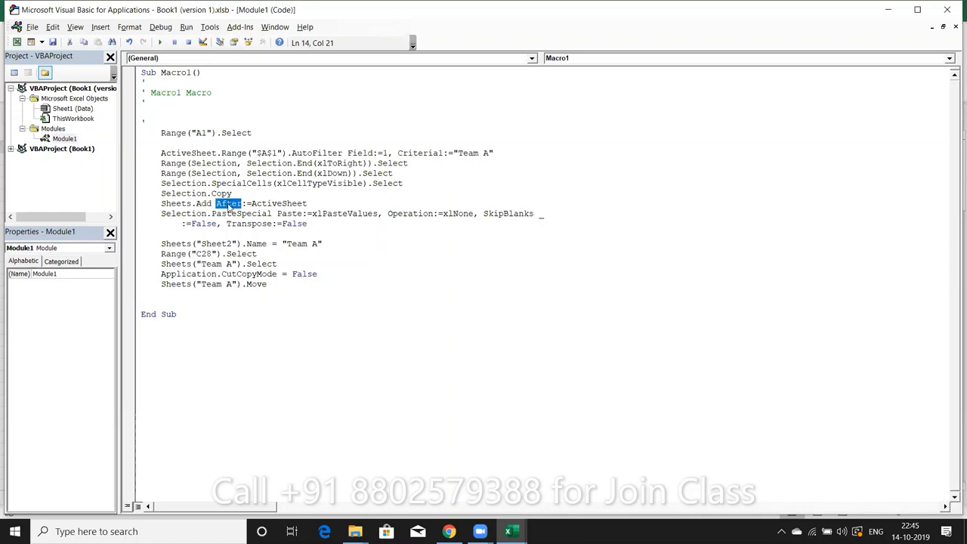
double_click(270, 204)
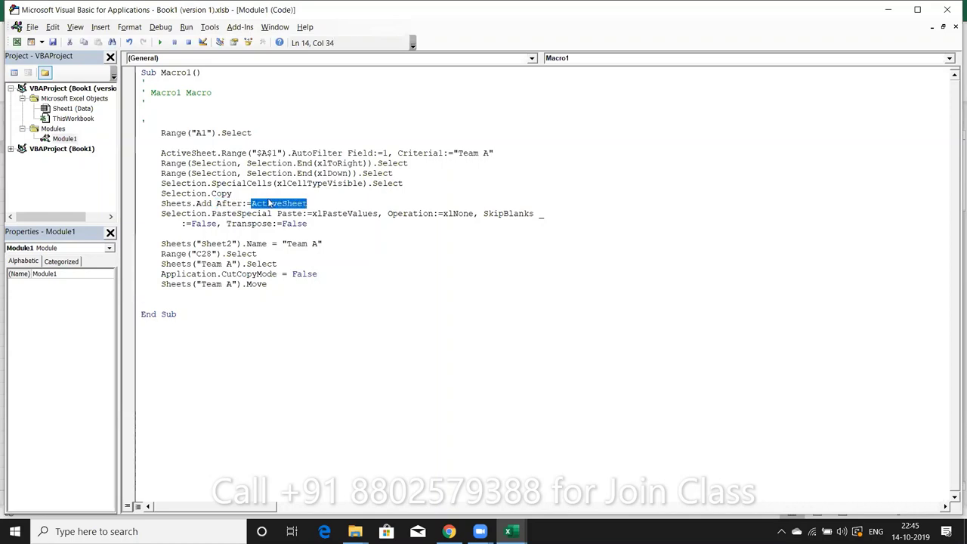
left_click(214, 214)
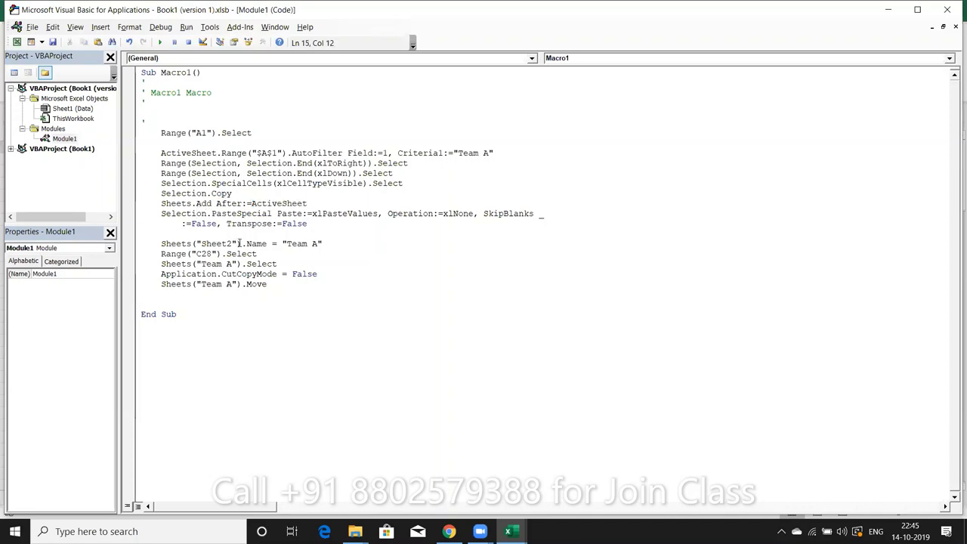
mouse_move(238, 243)
left_mouse_down()
mouse_move(179, 236)
mouse_move(162, 246)
left_mouse_up()
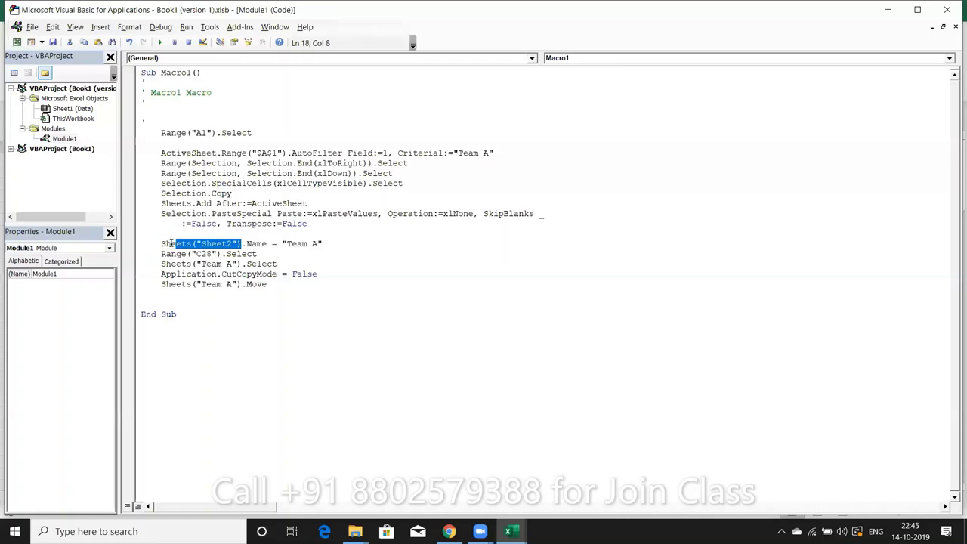
type("ActiveSheet")
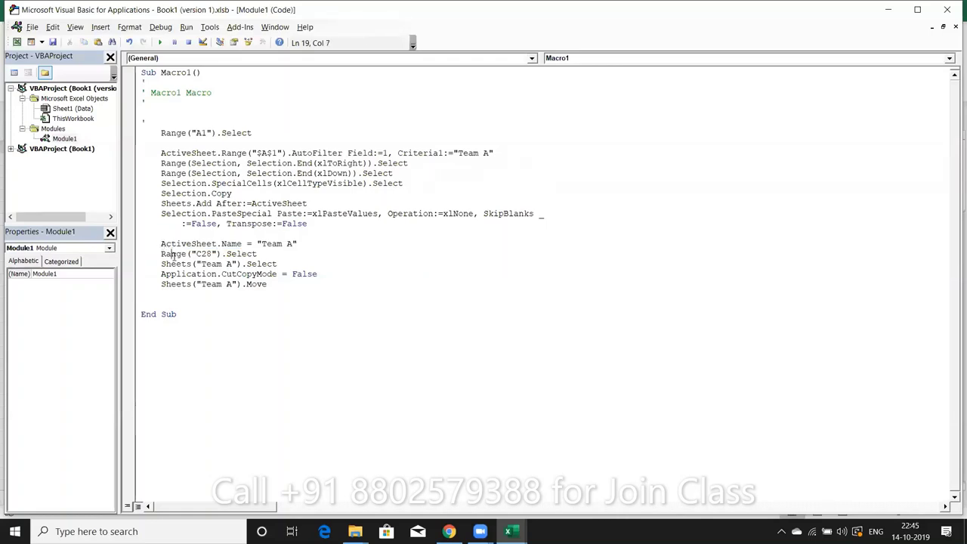
- Delete the Range("C28").Select and Sheets("Team A").Select lines after the rename
left_click(201, 274)
left_click(270, 244)
left_click_drag(276, 264, 157, 263)
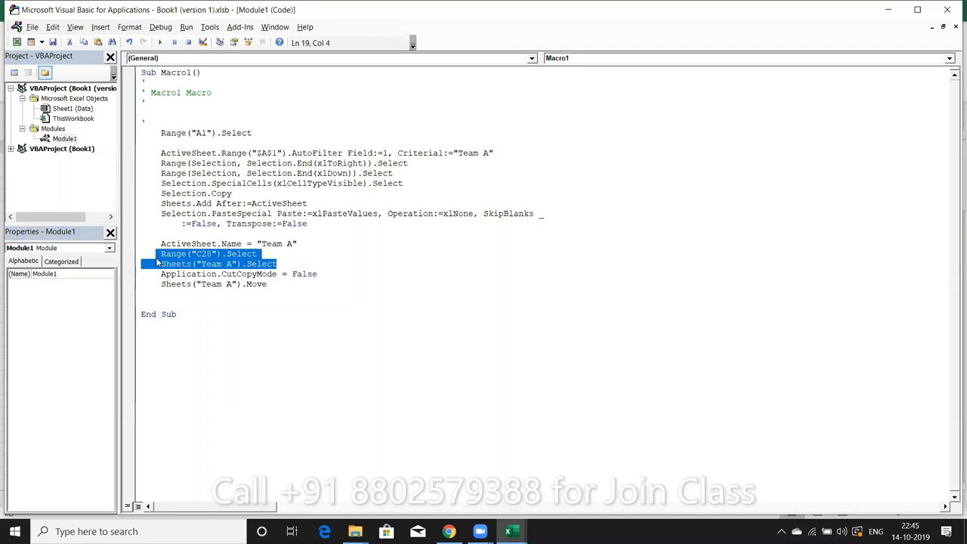
key("Delete")
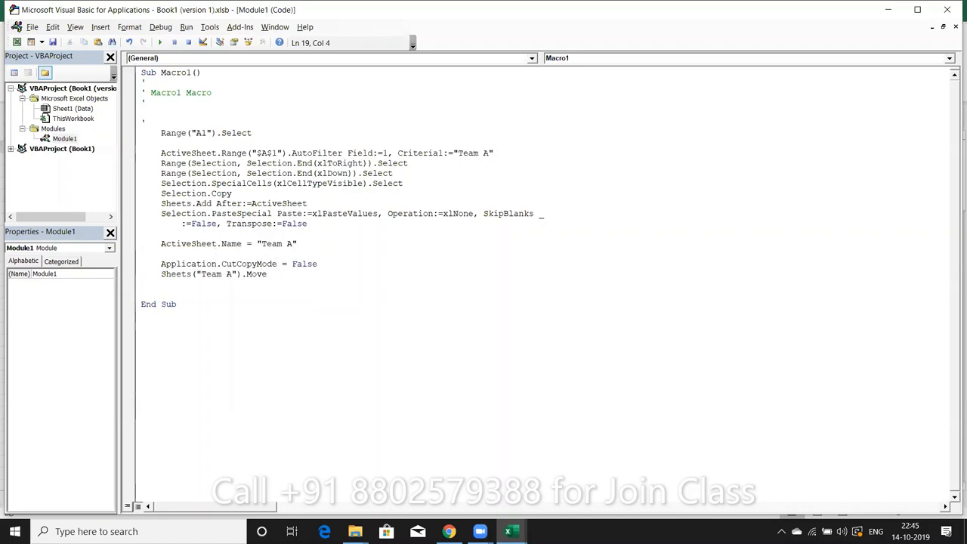
double_click(257, 204)
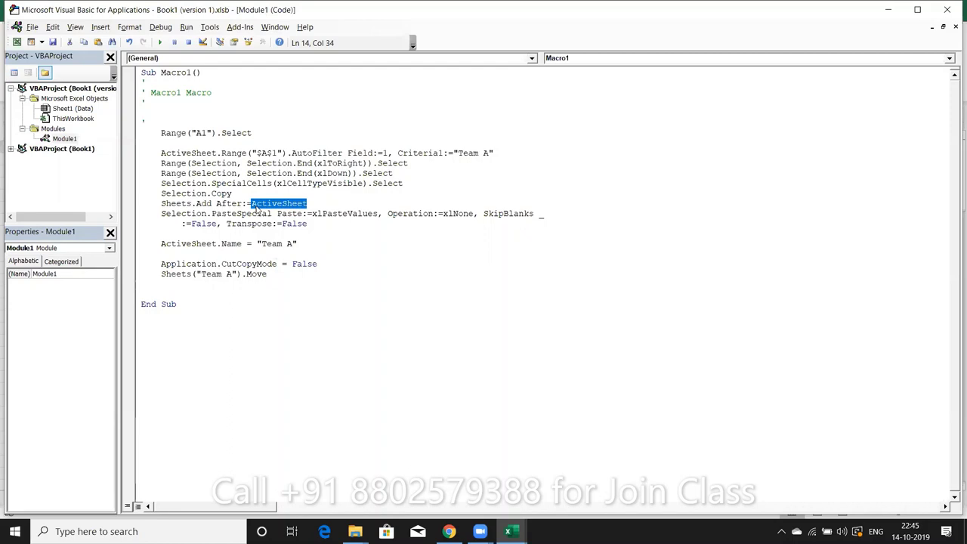
left_click(256, 213)
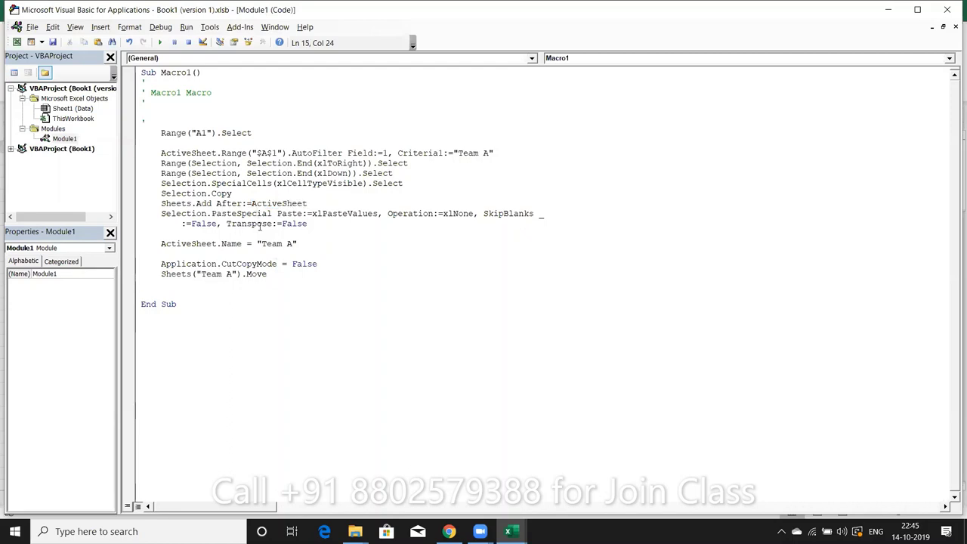
left_click(250, 244)
double_click(226, 265)
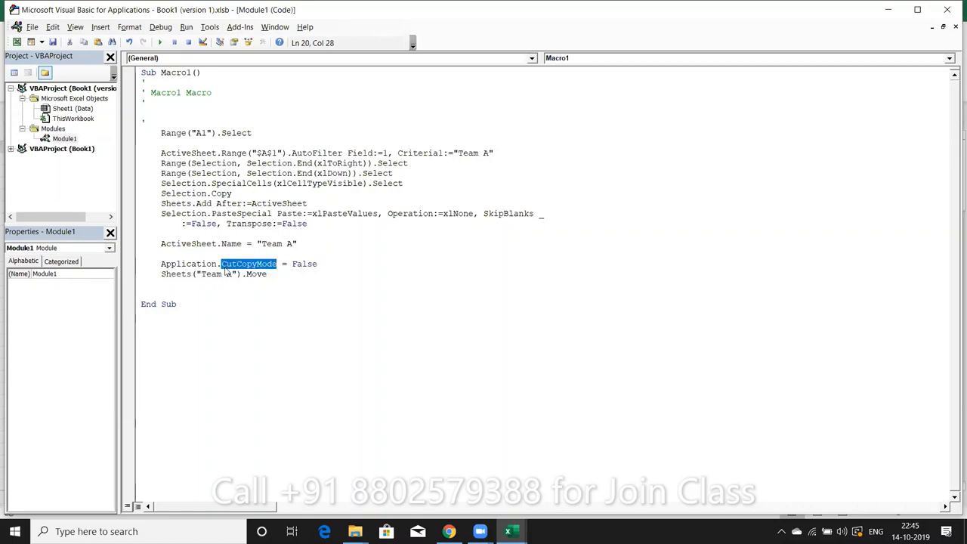
key("alt+F11")
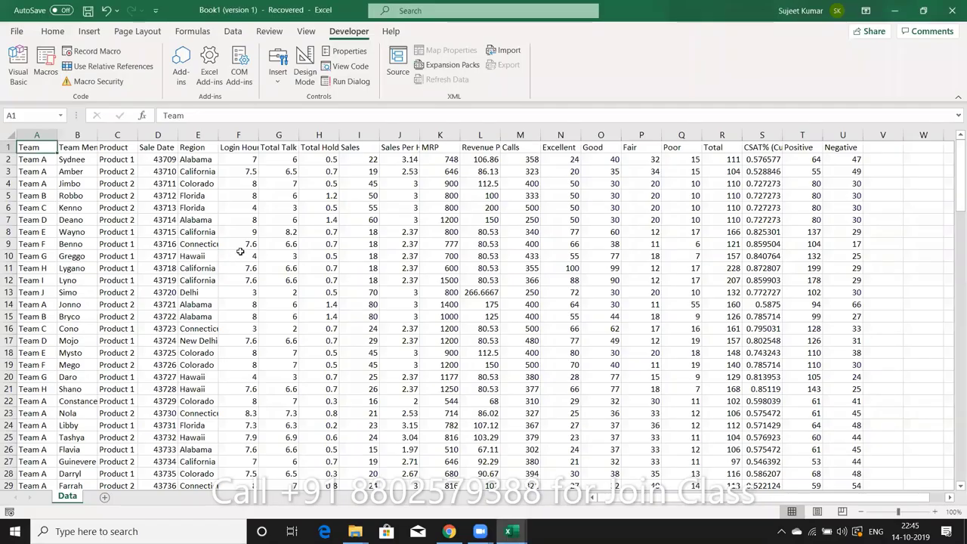
key("ctrl+c")
left_click(136, 203)
key("Escape")
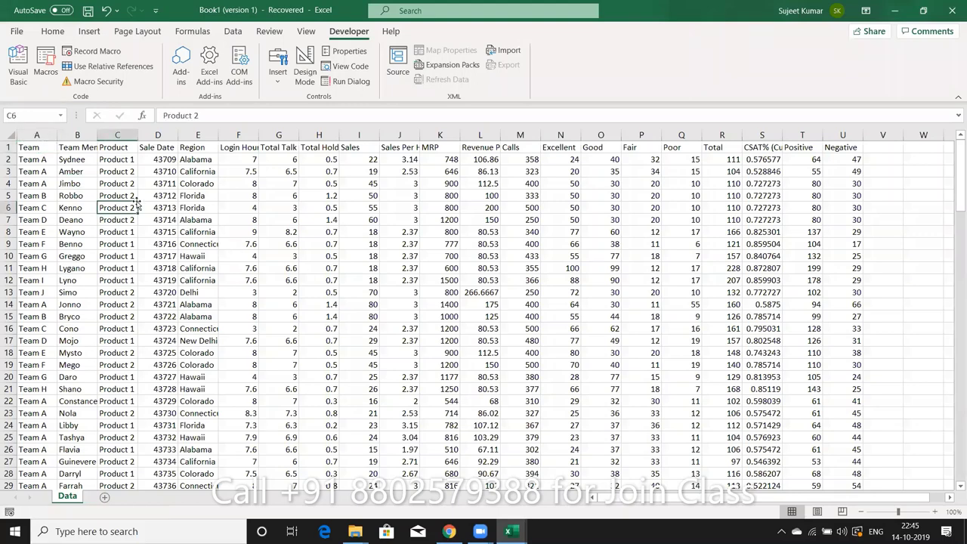
key("alt+F11")
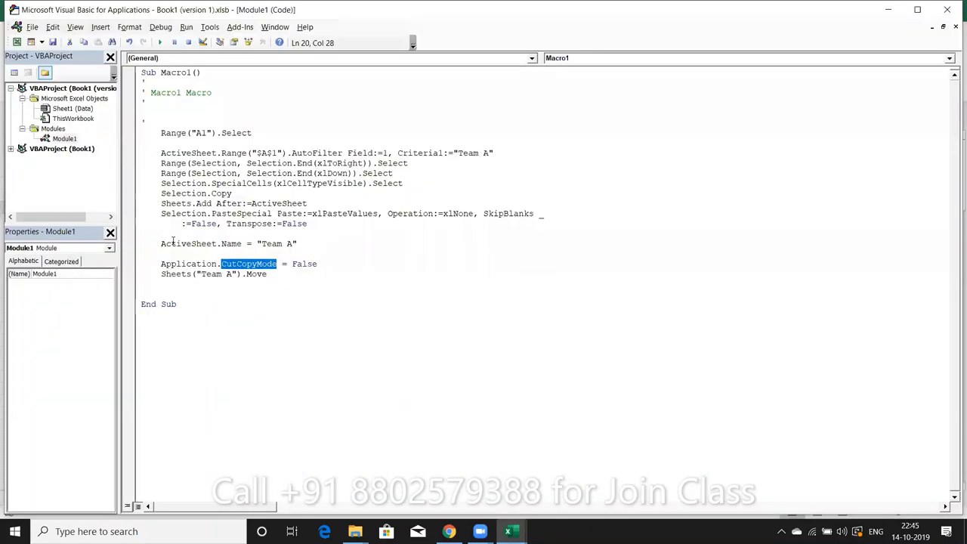
left_click(215, 279)
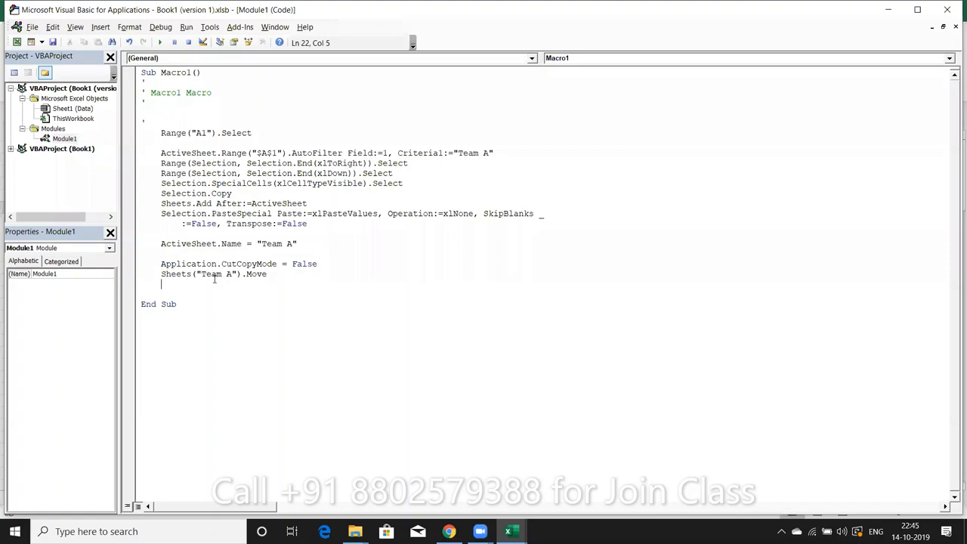
left_click(272, 274)
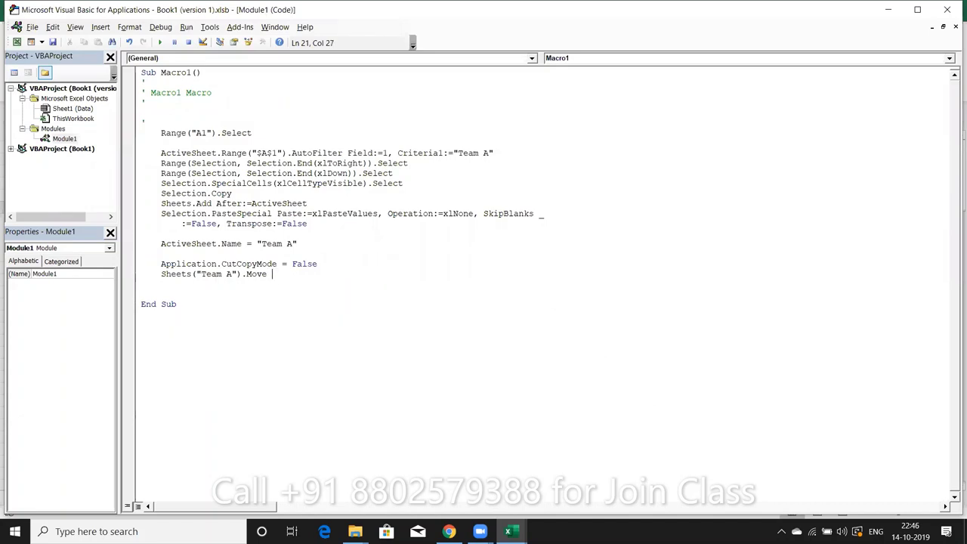
key("BackSpace")
left_click(370, 236)
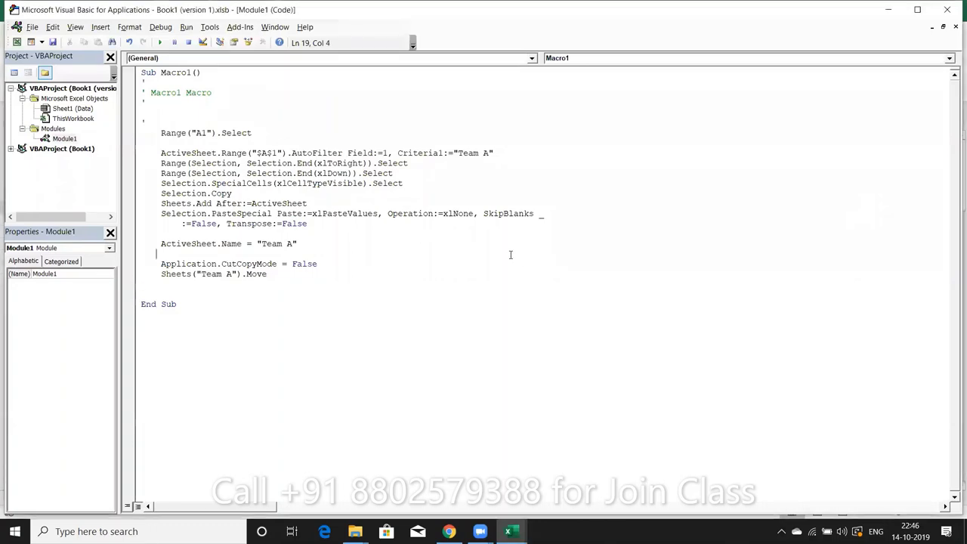
left_click(282, 252)
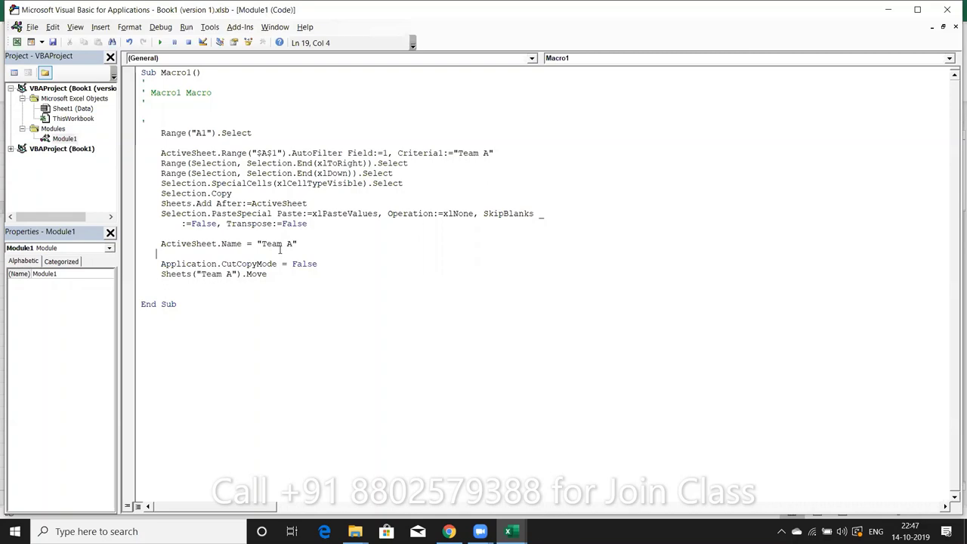
- Review the recorded Macro1 code and insert a blank line above Range("A1").Select
left_click(300, 163)
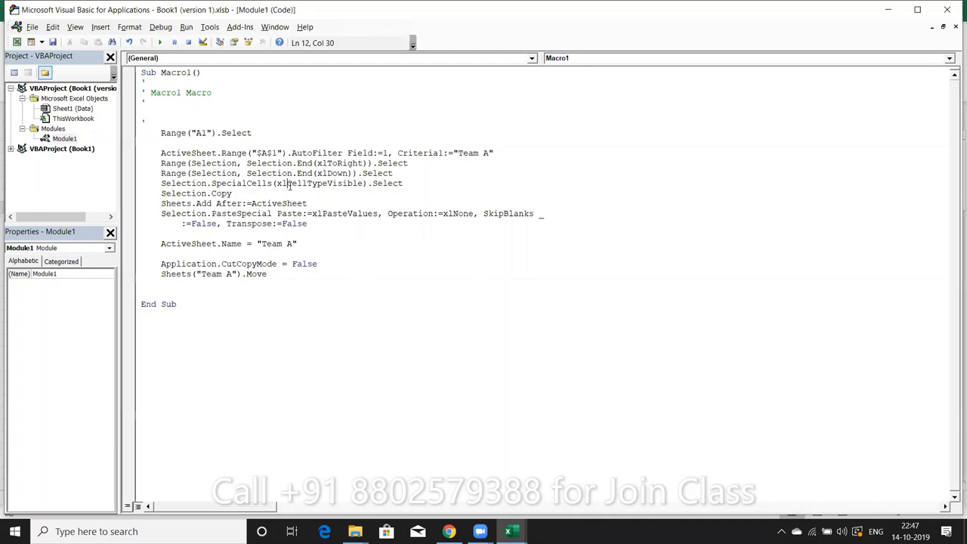
left_click(362, 184)
left_click_drag(458, 152, 495, 153)
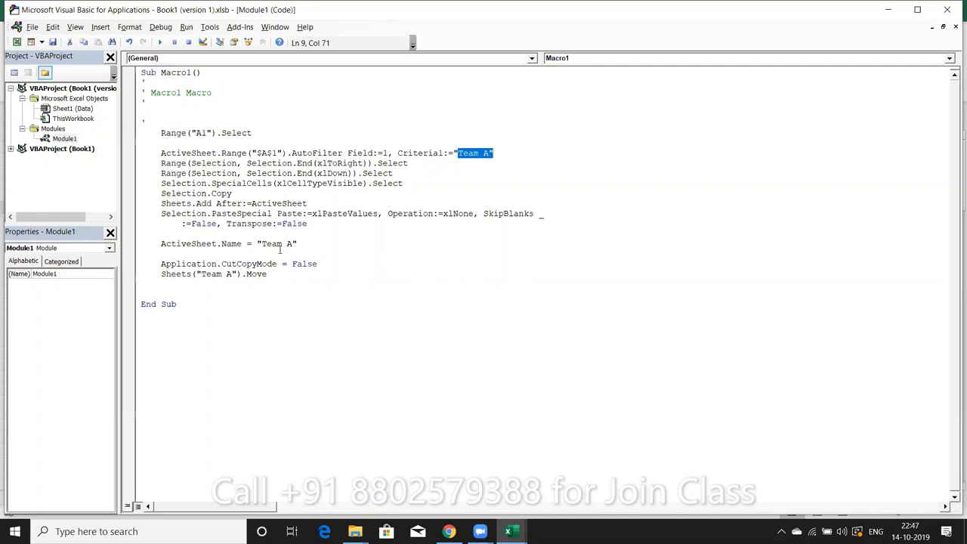
left_click(160, 133)
key("Return")
key("Return")
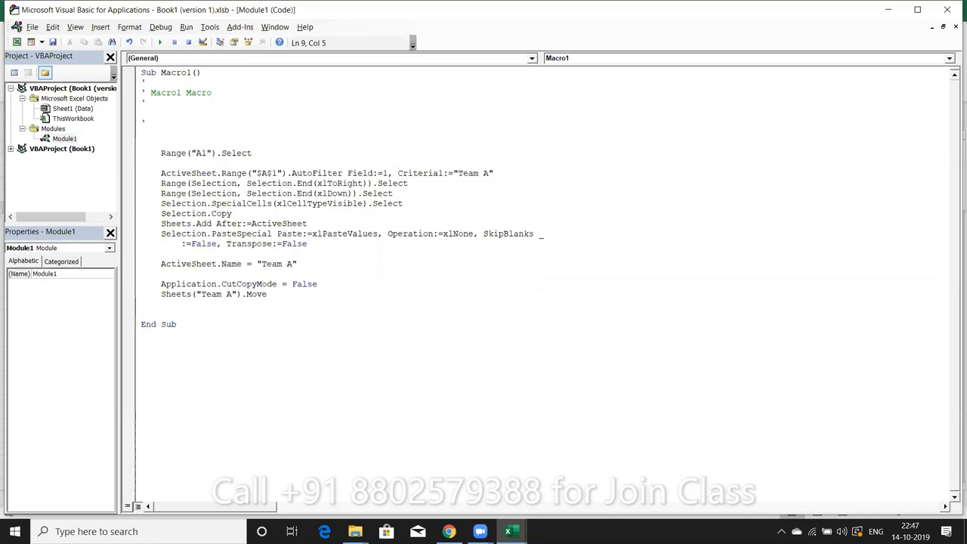
- Add t = InputBox("Enter Team") as the first line of Macro1
key("Up")
key("Up")
type("sn")
type("=")
type("in")
key("BackSpace")
key("BackSpace")
key("BackSpace")
key("BackSpace")
key("BackSpace")
type("t")
type("=in")
type("pu")
type("tbox")
type("(\"E")
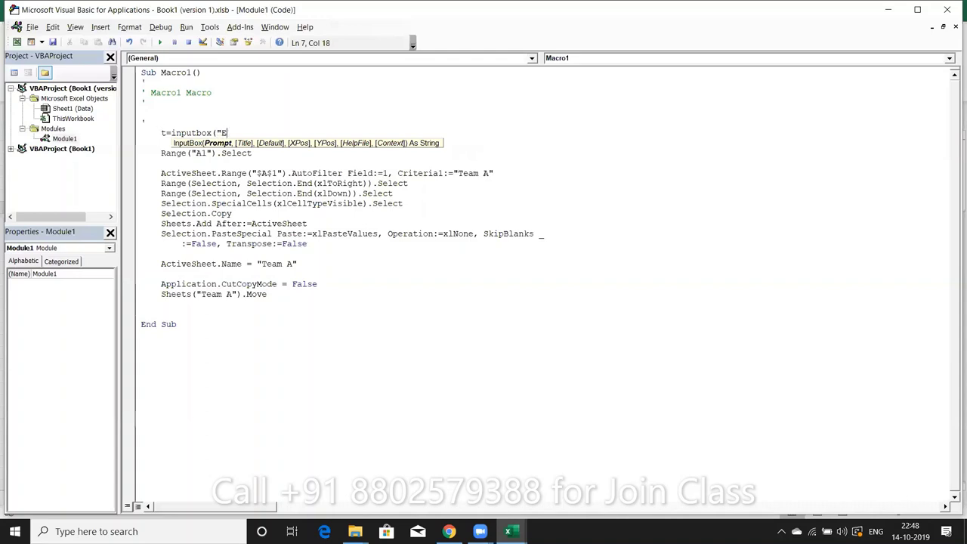
type("nter ")
type("Team")
type("\"")
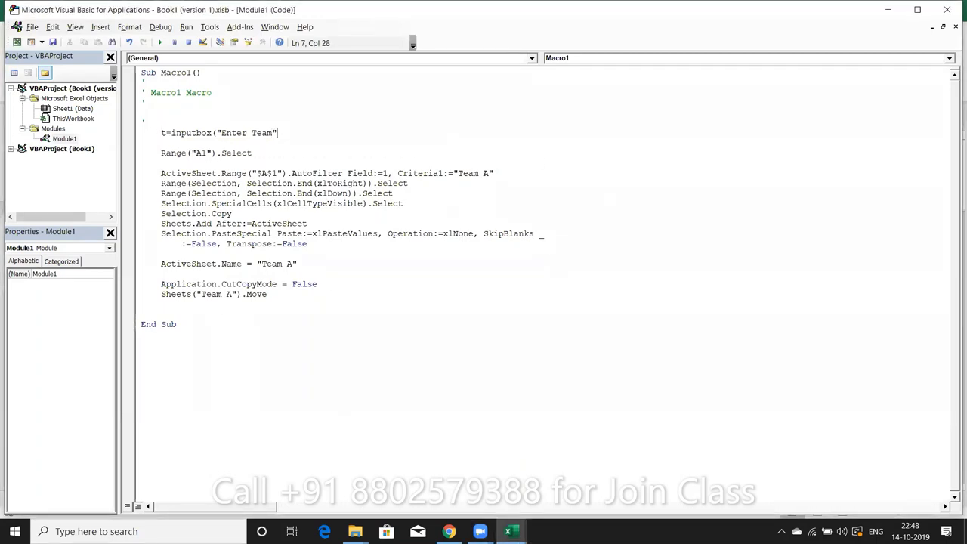
type(")")
left_click(452, 173)
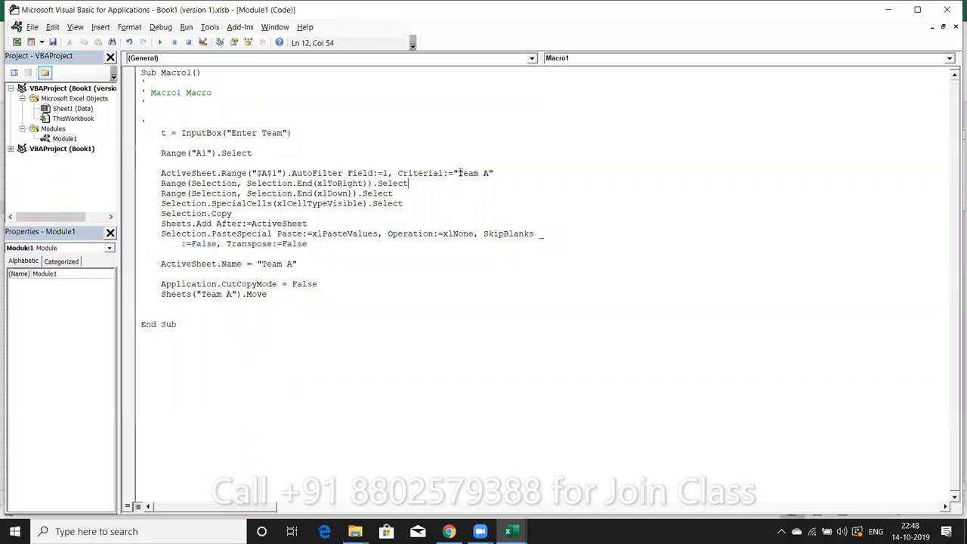
left_click_drag(454, 173, 498, 172)
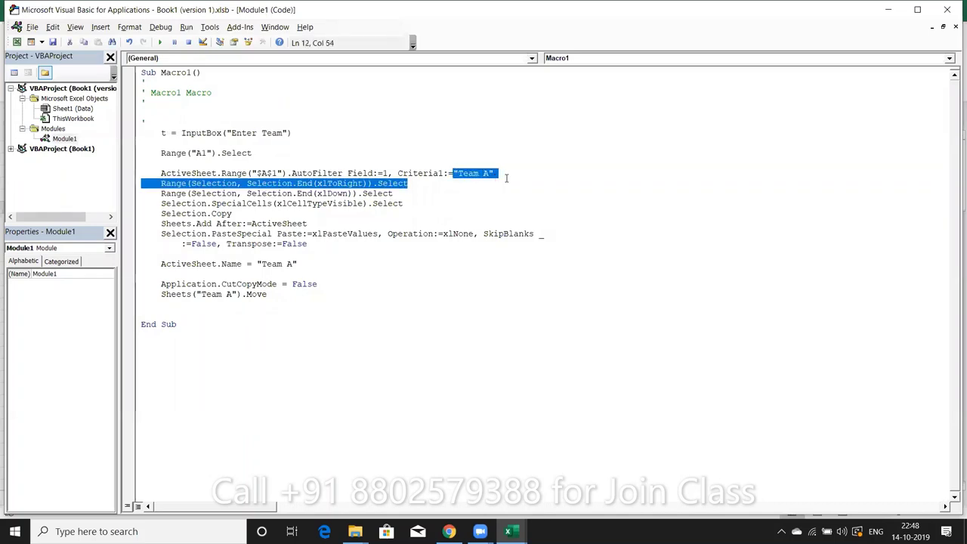
- Replace "Team A" with t in the Criteria1, ActiveSheet.Name and Sheets().Move lines
type("t")
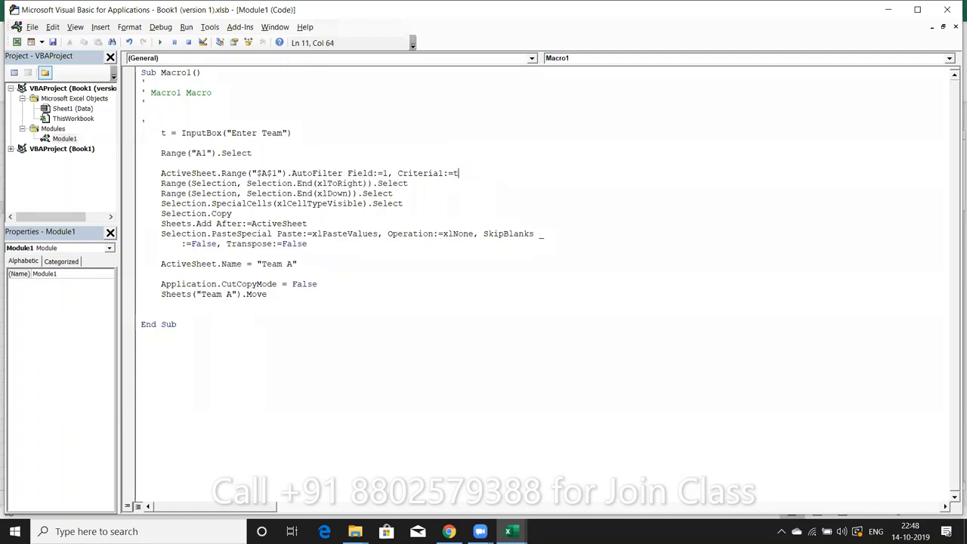
left_click(247, 224)
left_click_drag(300, 263, 258, 263)
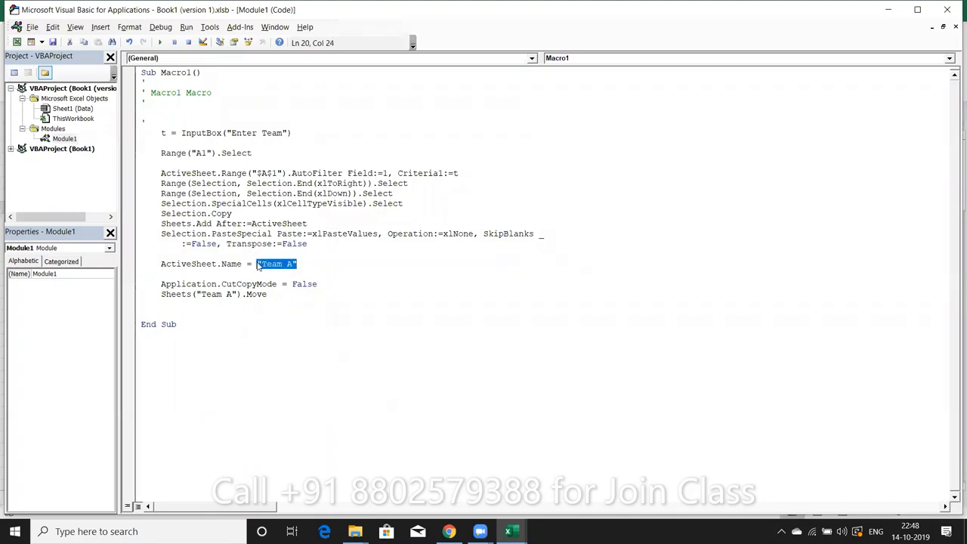
type("t")
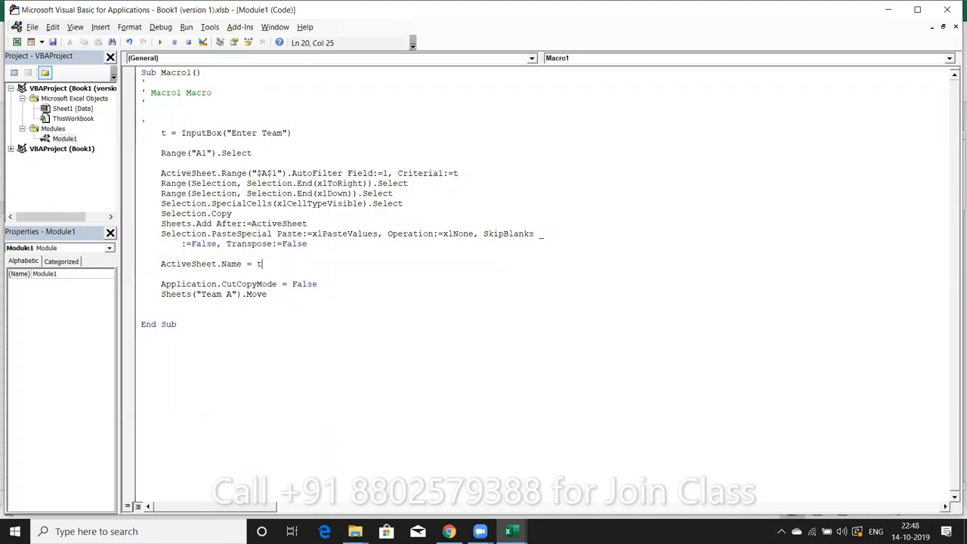
left_click_drag(239, 294, 195, 294)
type("t")
left_click(220, 312)
- Highlight the InputBox keyword on the first line to explain it
left_click(231, 285)
left_click(166, 133)
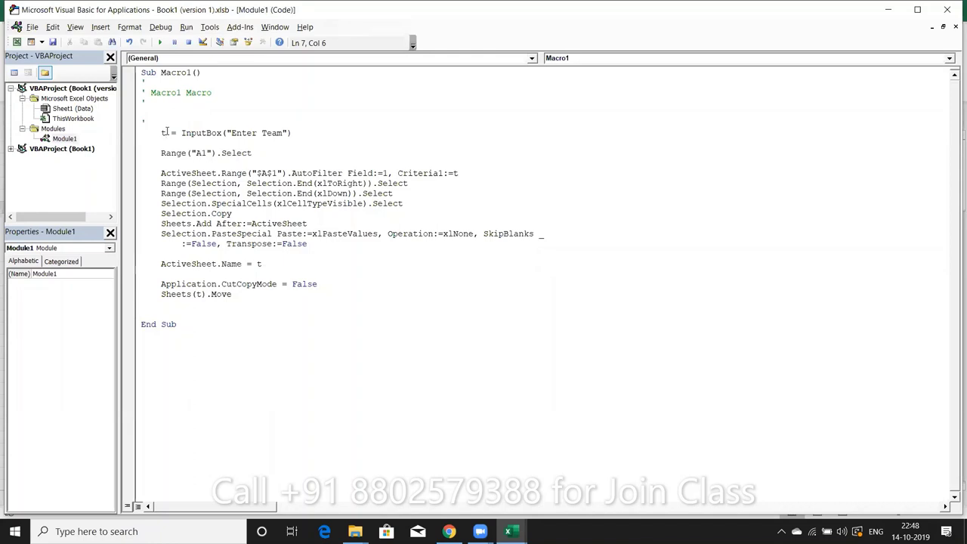
double_click(214, 134)
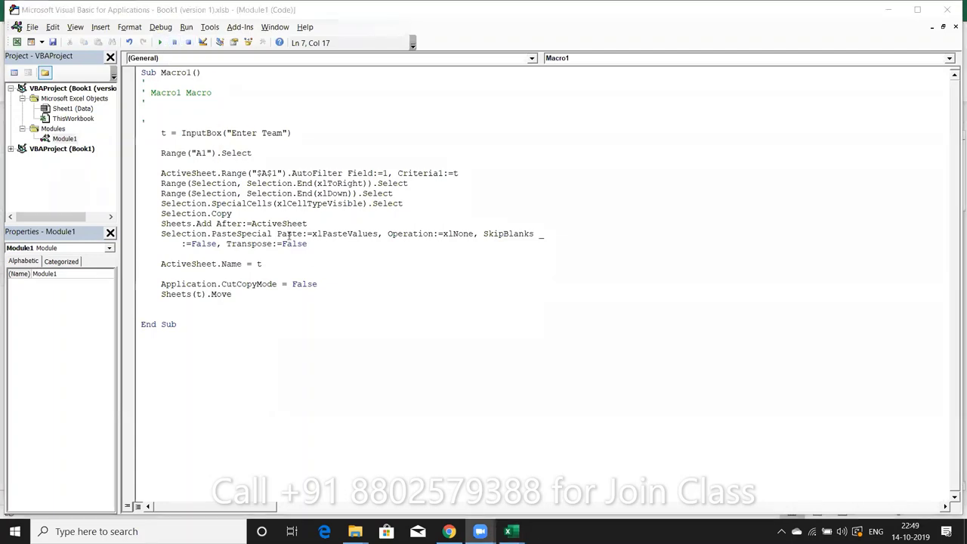
- Run Macro1 from Excel with Team B entered, creating a Team B sheet in Book2
key("alt+Tab")
key("alt+Tab")
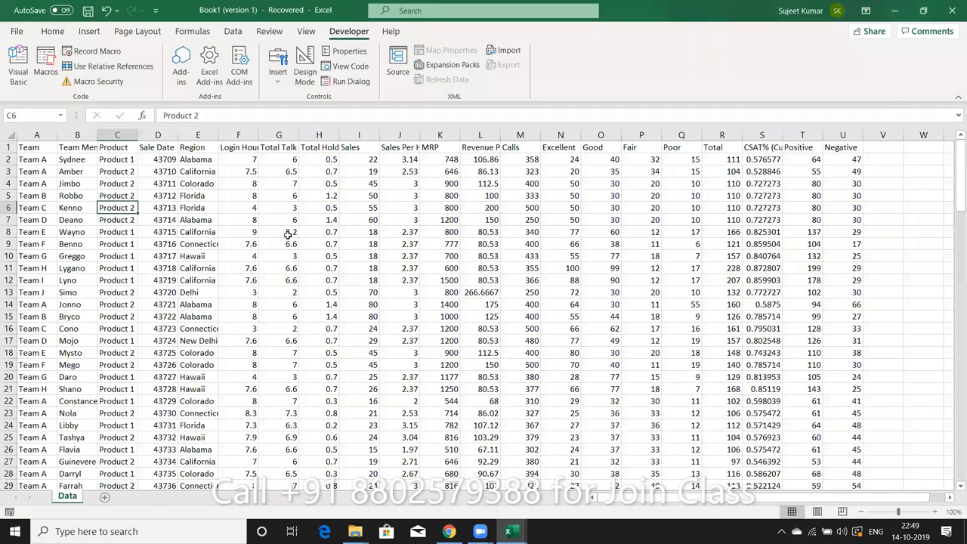
left_click(45, 64)
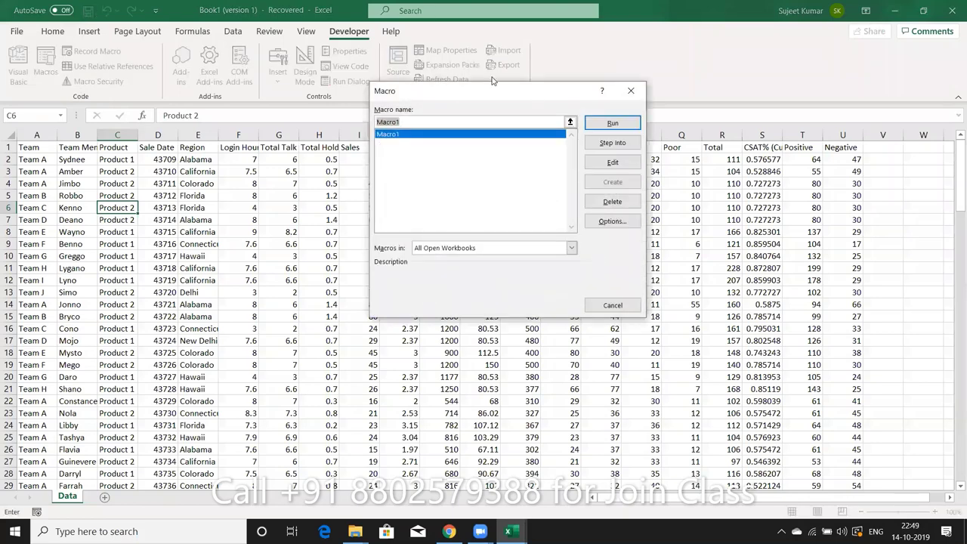
left_click(596, 124)
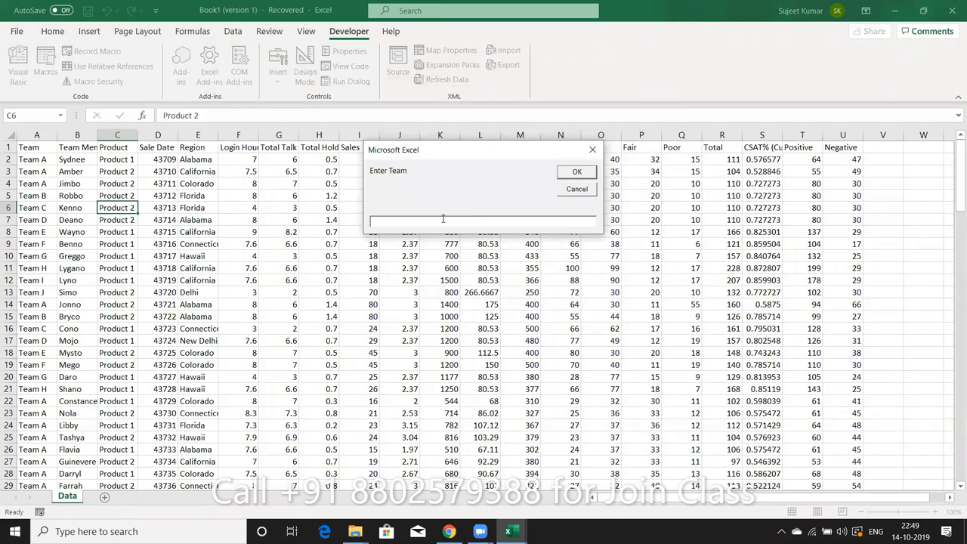
type("Tea")
type("m B")
left_click(569, 176)
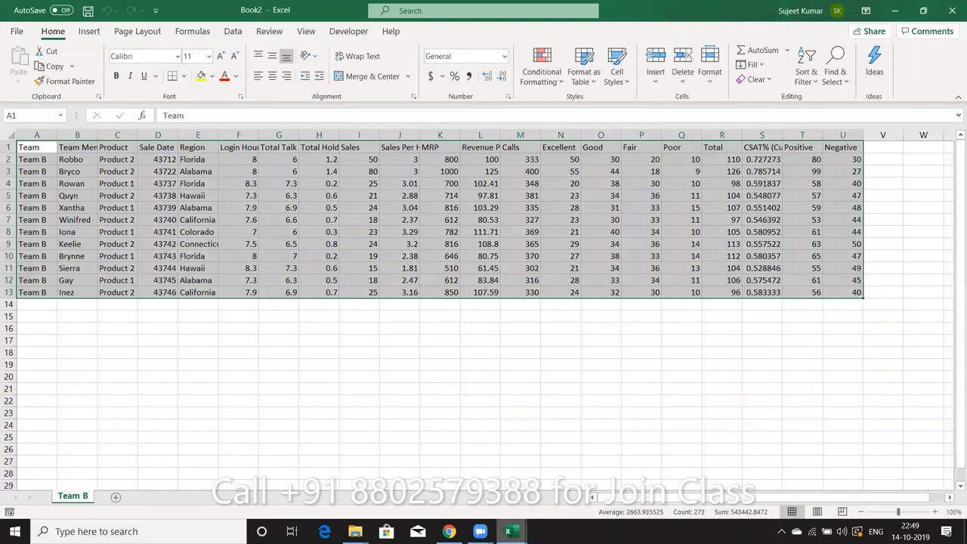
- Switch back to the Visual Basic editor window showing Macro1, now listing Book2
mouse_move(508, 532)
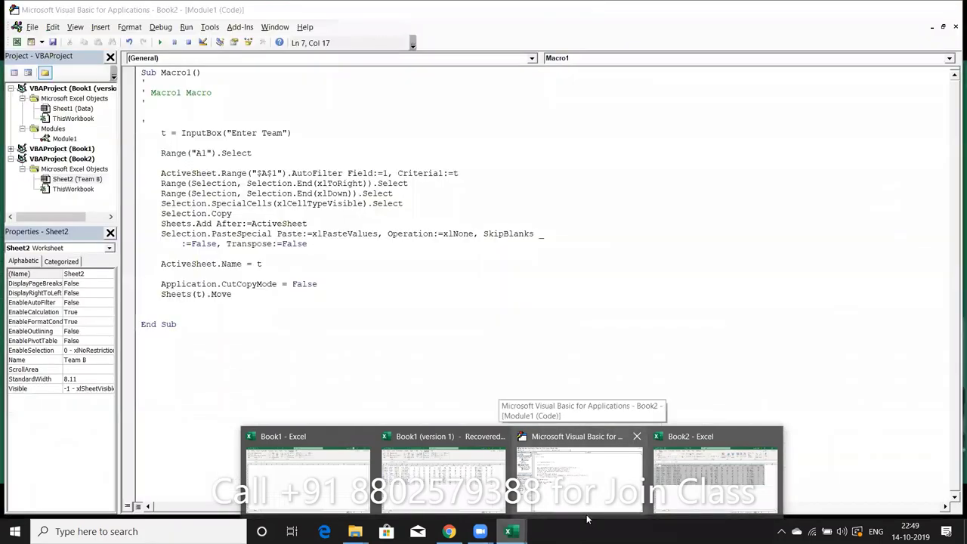
left_click(587, 519)
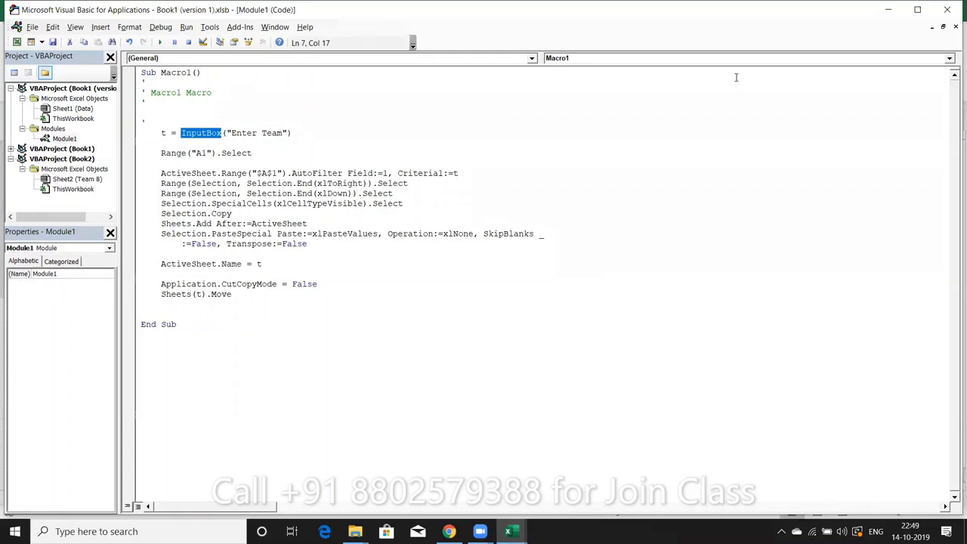
key("F5")
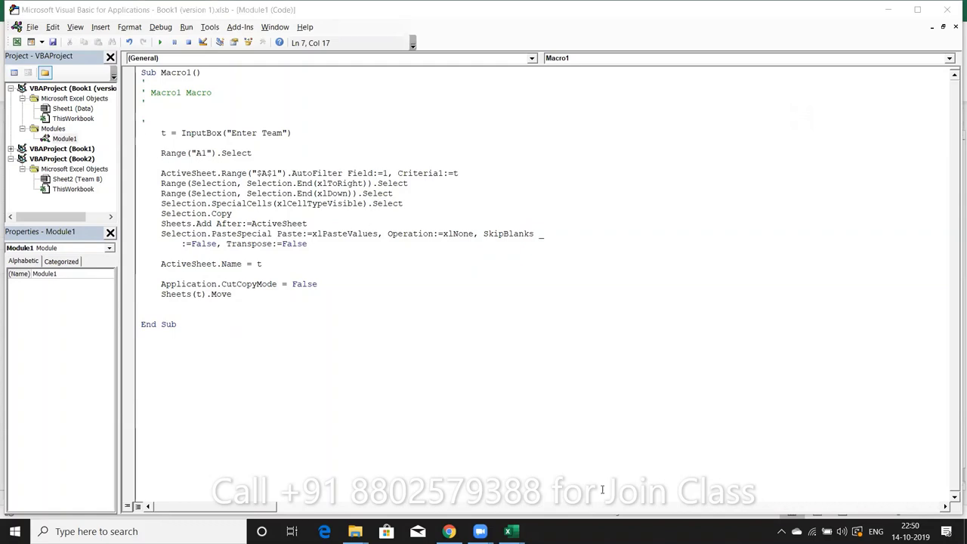
- In blank Book1, turn on Use Relative References and look at the Data tools
mouse_move(499, 524)
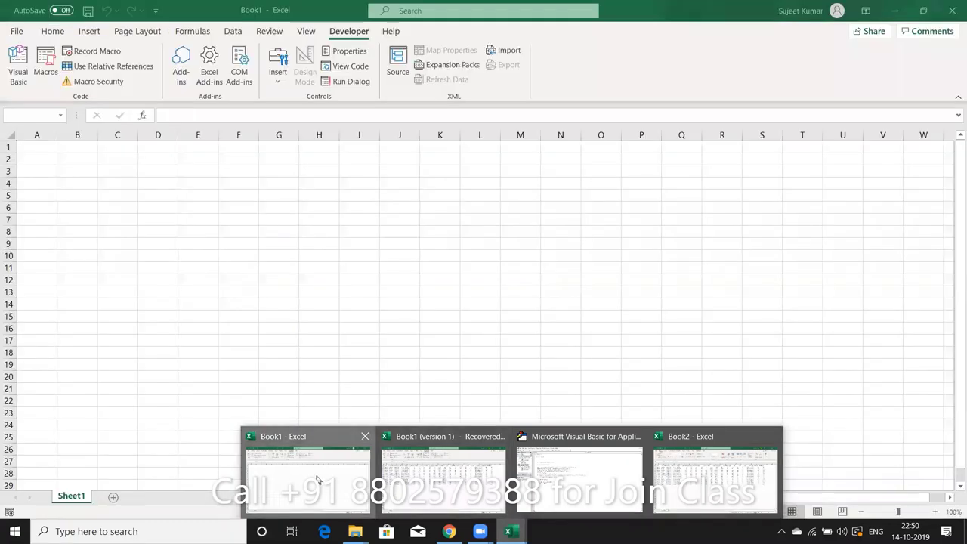
left_click(317, 476)
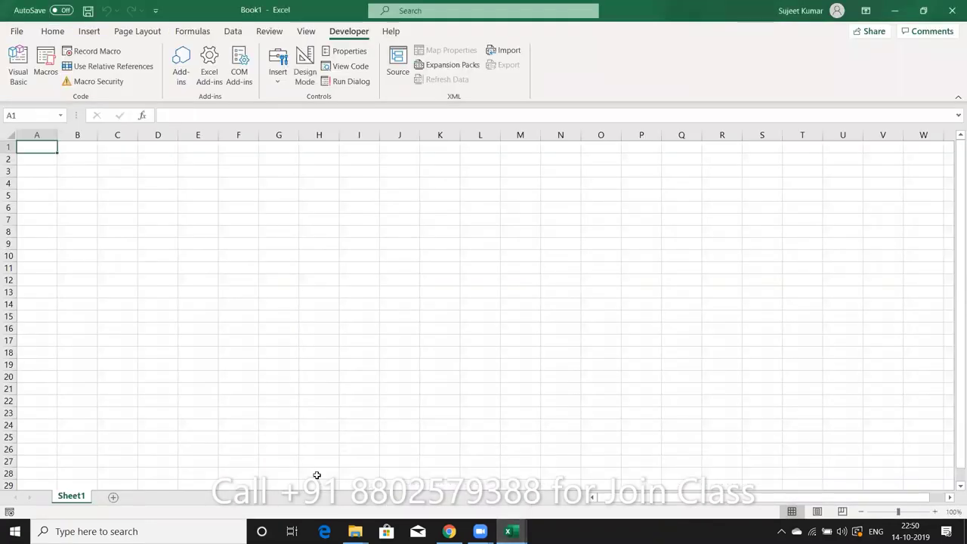
left_click(68, 67)
left_click(52, 31)
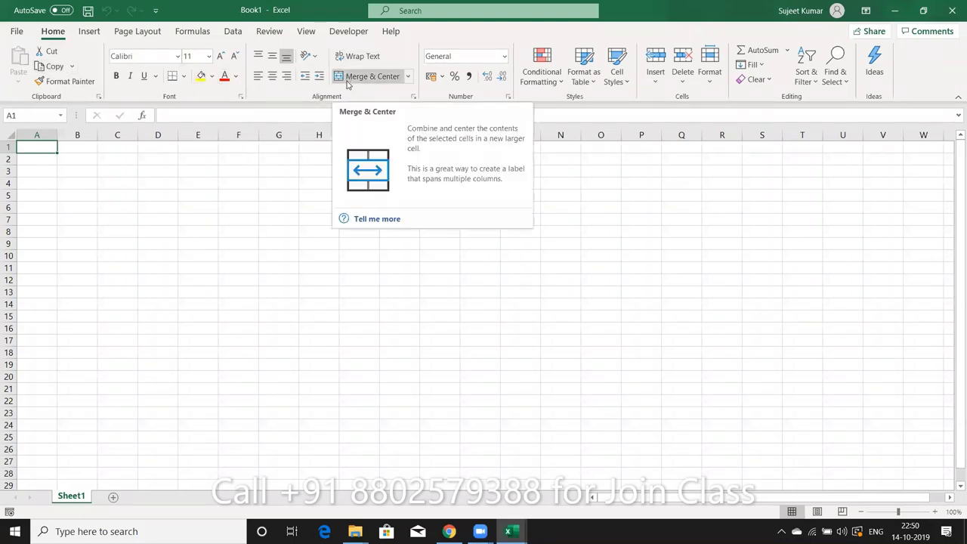
left_click(233, 31)
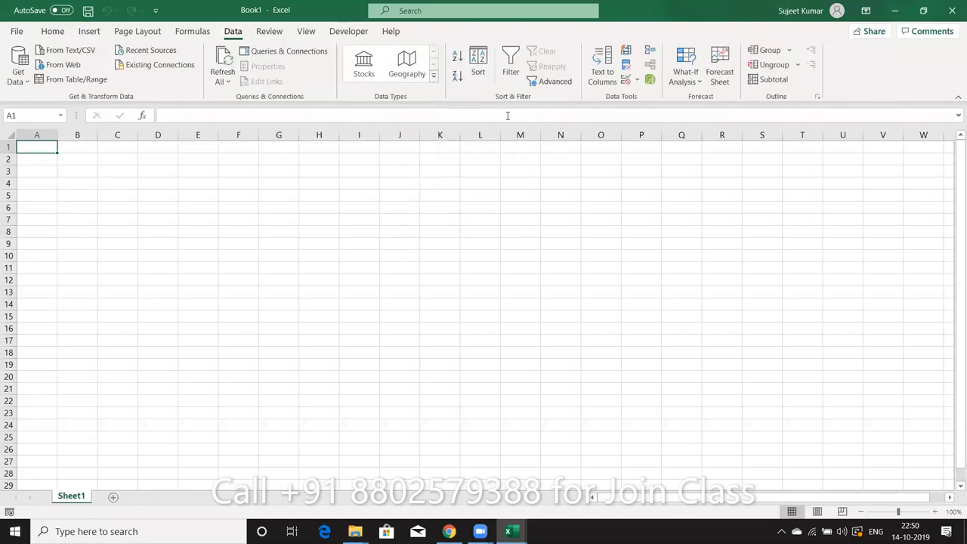
left_click(375, 175)
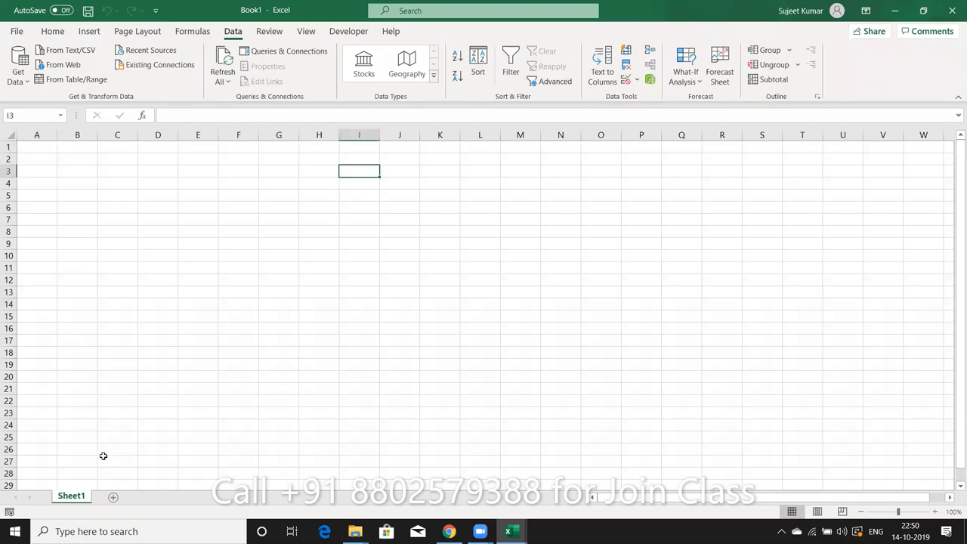
- Enter a sample name in A1 and fill it down to A24
left_click(53, 152)
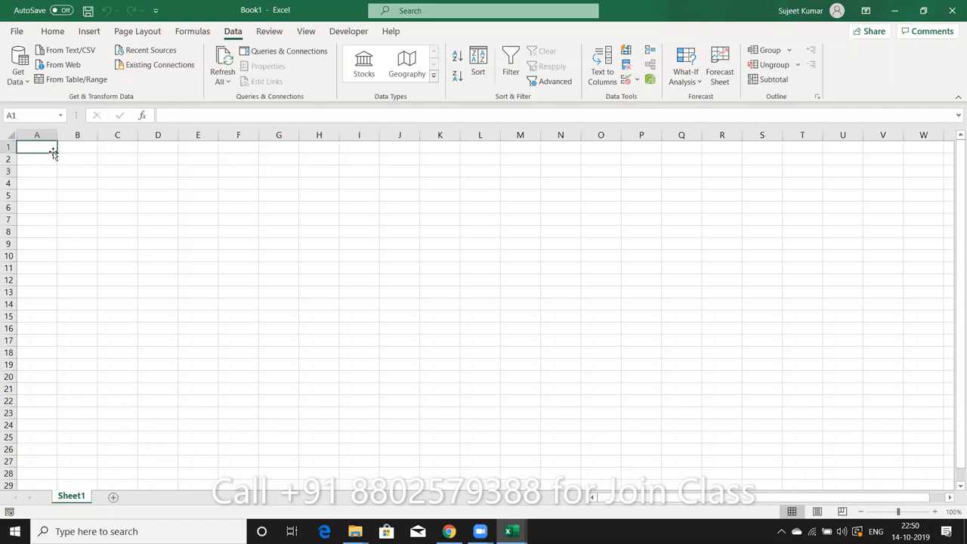
type("Puja")
left_click(54, 152)
left_click_drag(54, 153, 57, 425)
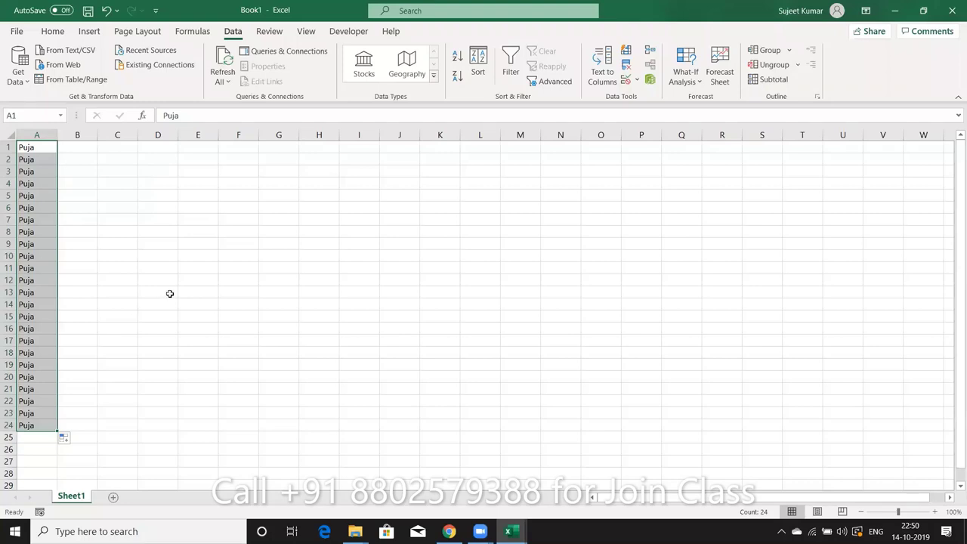
- Record Macro1 running Remove Duplicates on column A, deleting 23 duplicates, then stop recording
left_click(40, 512)
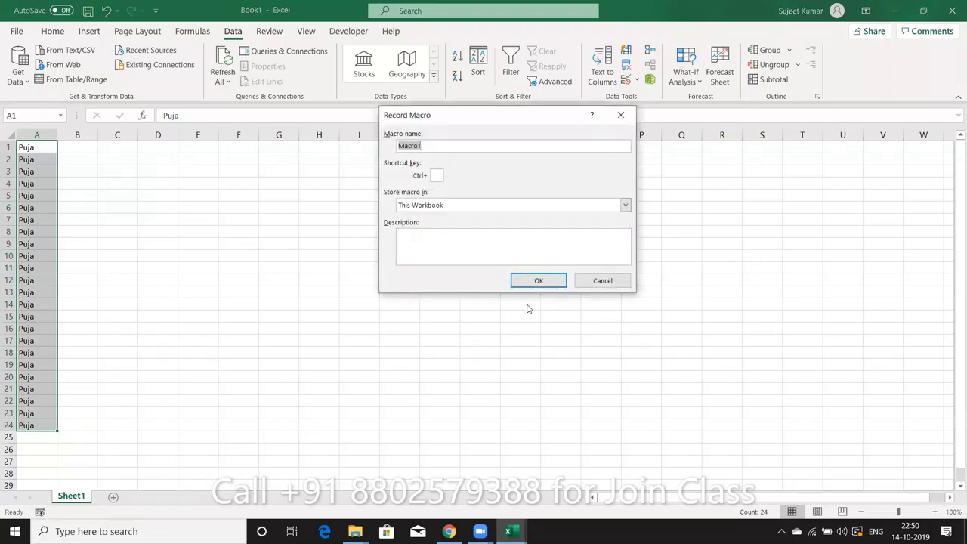
left_click(546, 279)
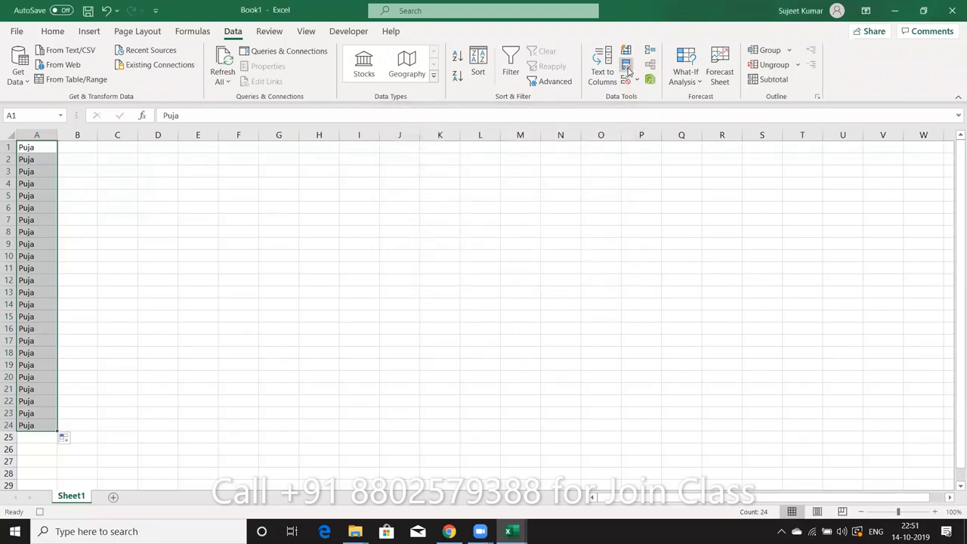
left_click(627, 66)
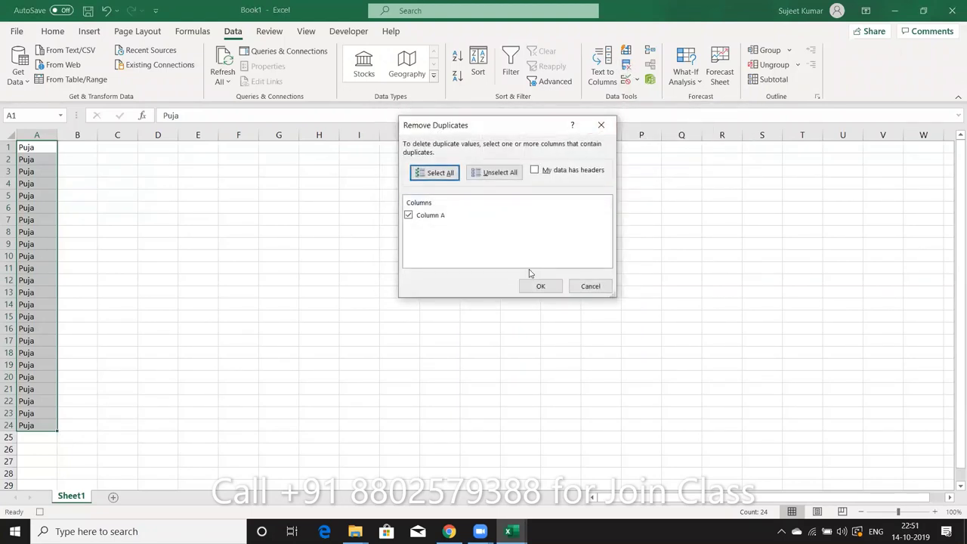
left_click(542, 288)
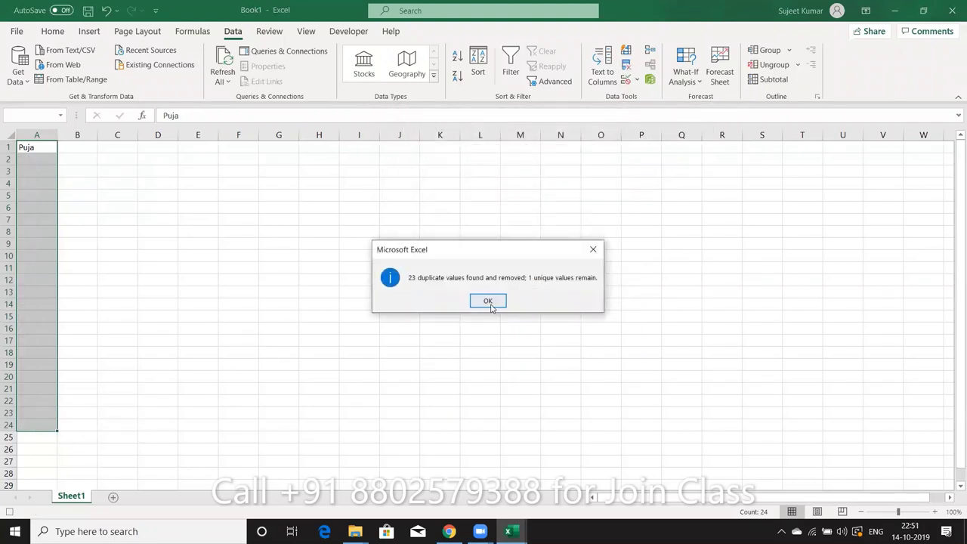
left_click(489, 301)
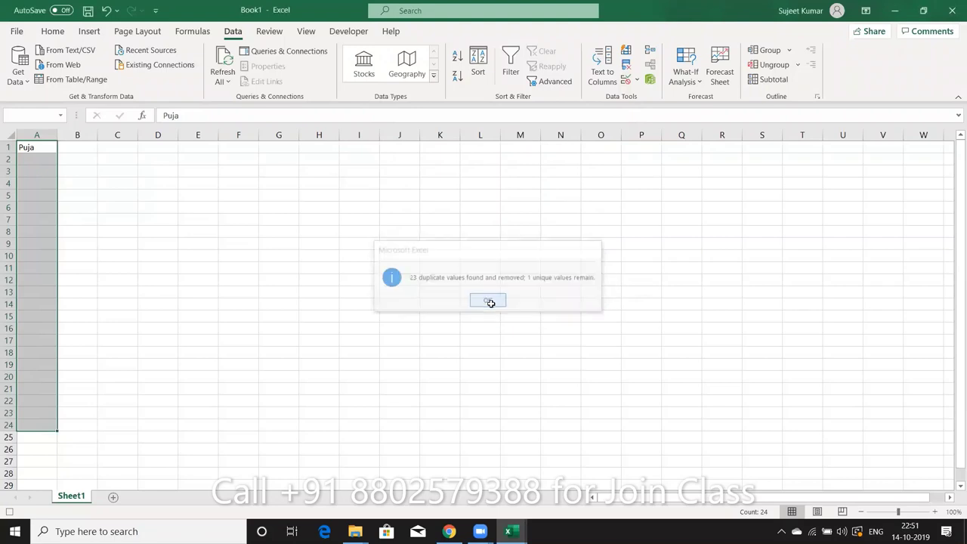
left_click(11, 513)
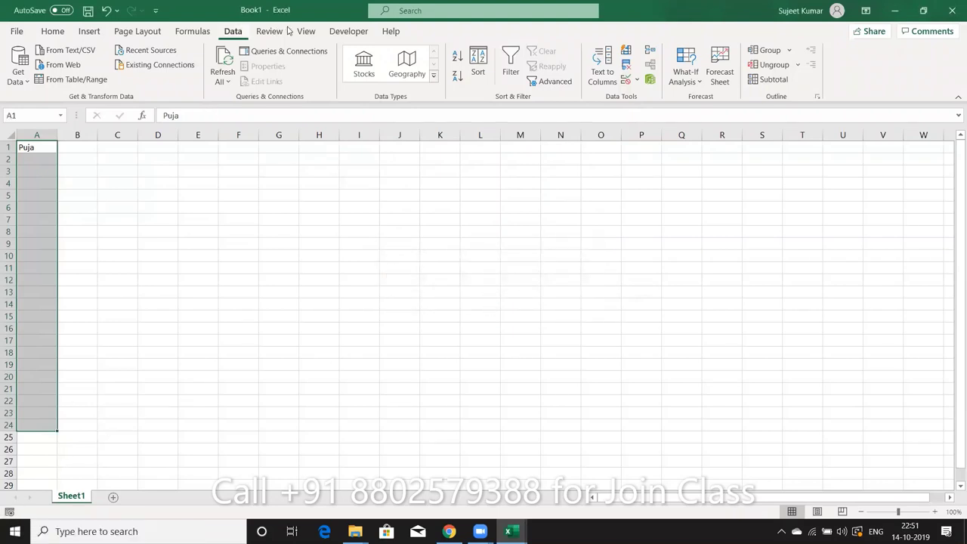
left_click(345, 34)
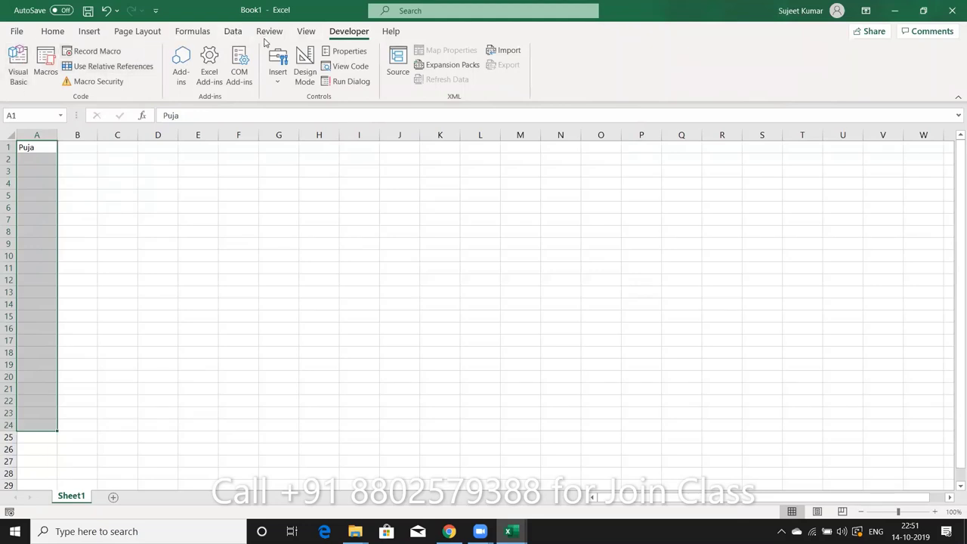
- Edit 'Book1 (version 1).xlsb'!Macro1 from the Macros list
left_click(50, 66)
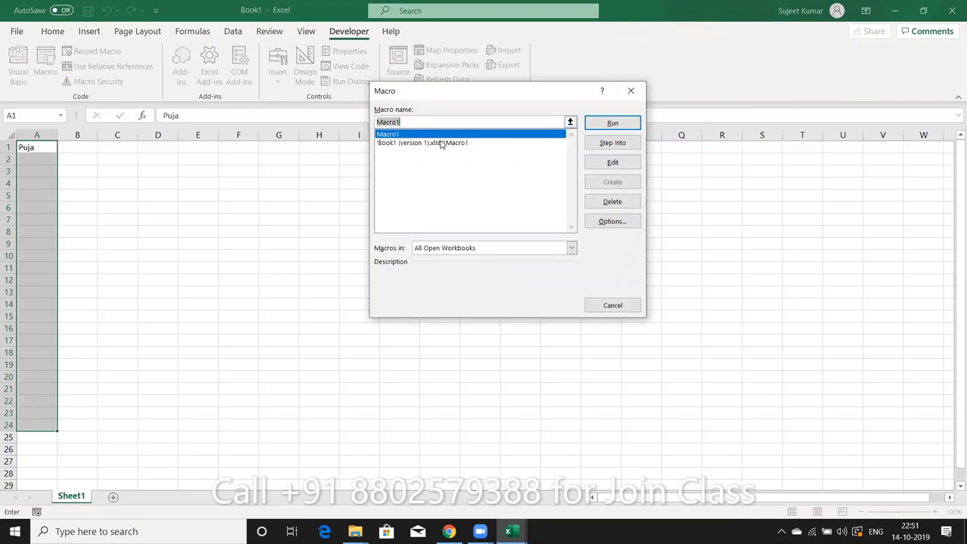
left_click(437, 142)
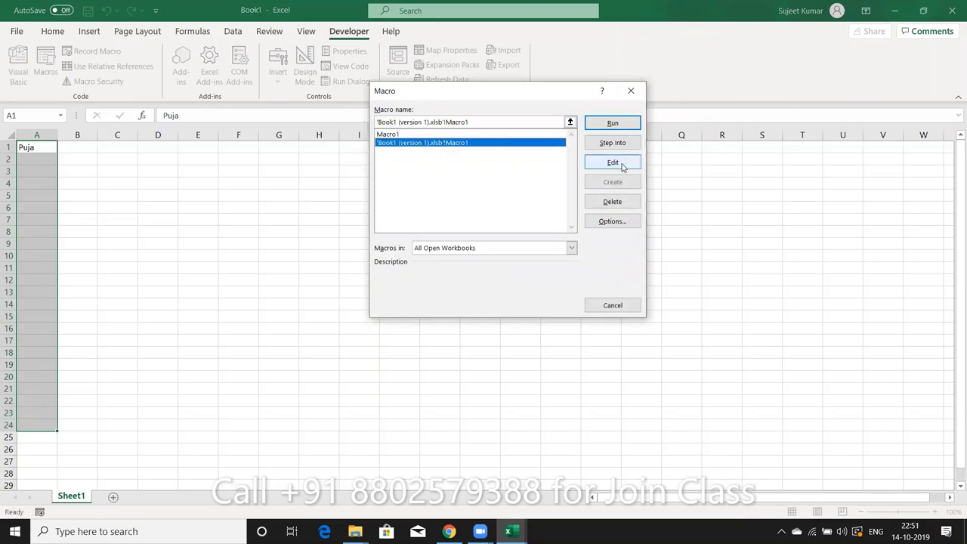
left_click(619, 163)
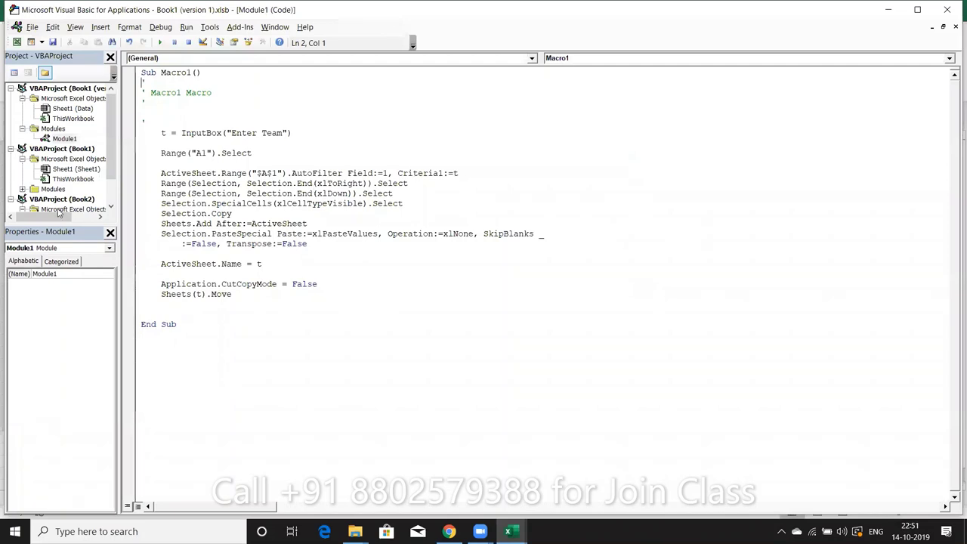
- Open Book1's Module1 and walk through the RemoveDuplicates line's range, Columns and Header arguments
double_click(53, 189)
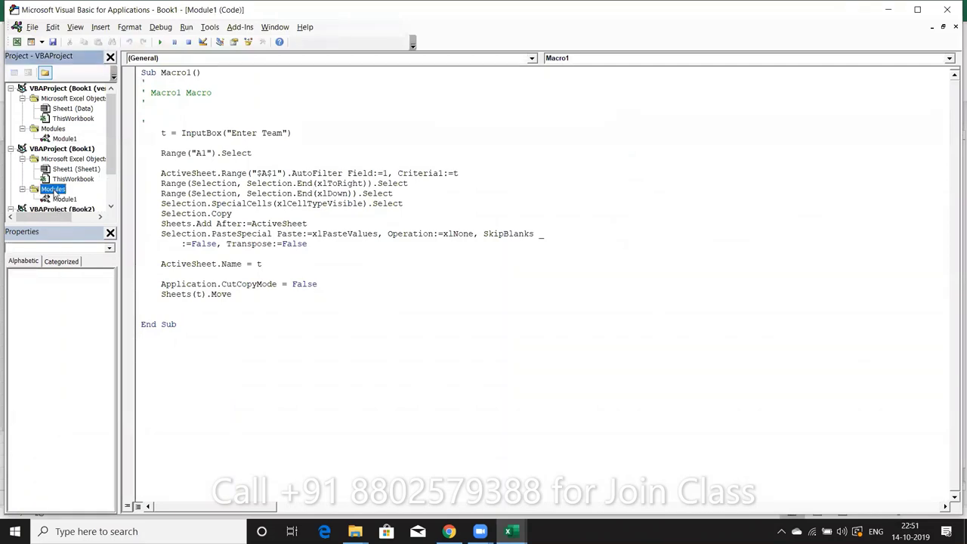
double_click(64, 199)
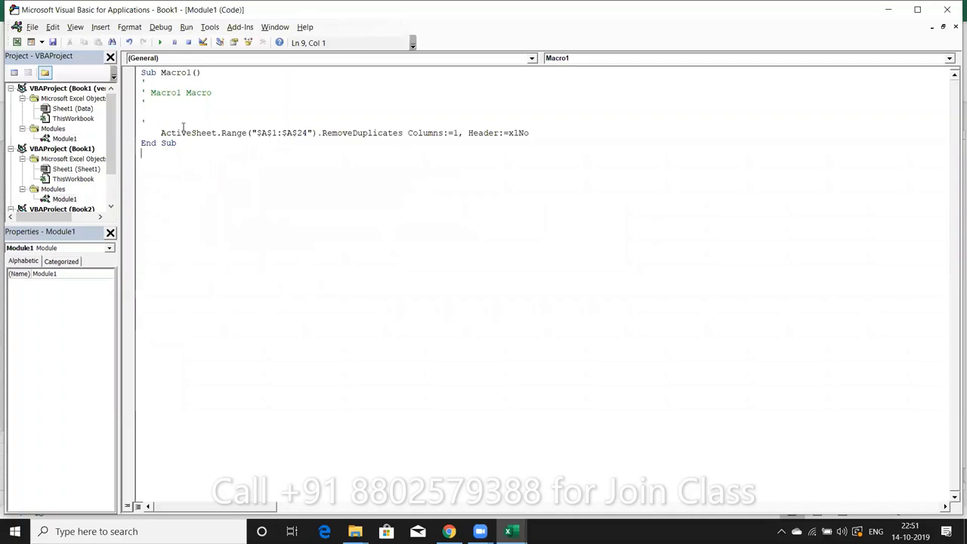
left_click(228, 132)
left_click(311, 133)
left_click(355, 133)
left_click_drag(408, 133, 541, 133)
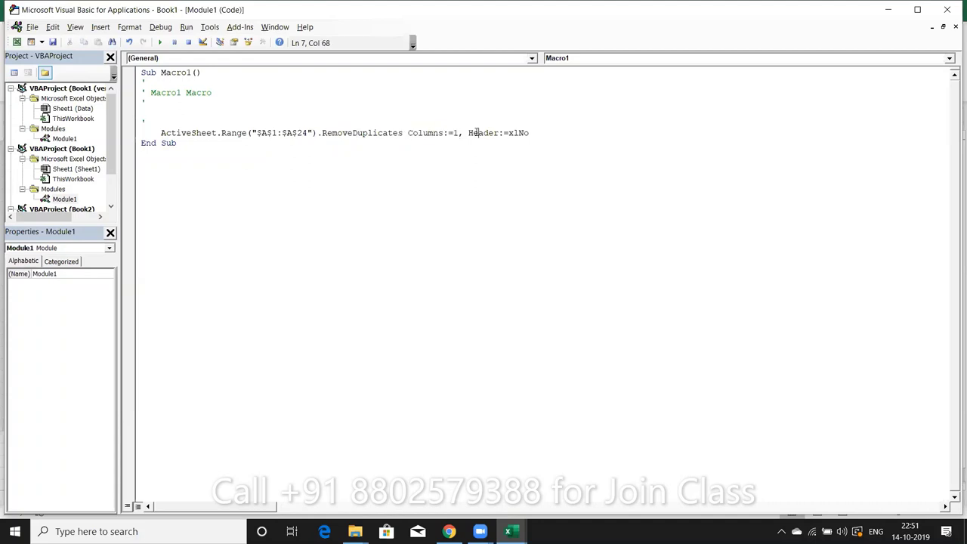
left_click(541, 133)
- Change Range("$A$1:$A$24") to Range("$A:$A") by deleting the row numbers
left_click(302, 133)
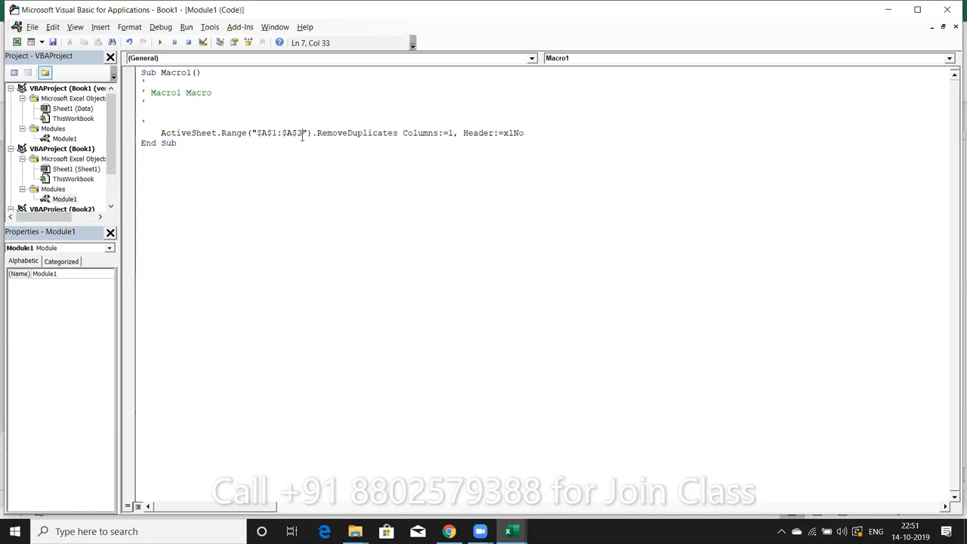
key("BackSpace")
key("BackSpace")
key("BackSpace")
key("Left")
key("Left")
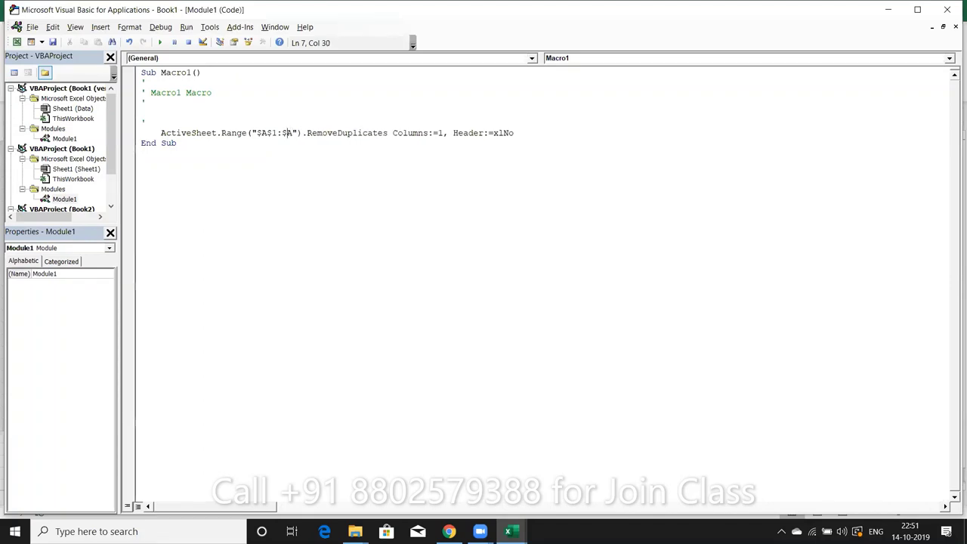
key("Left")
key("Left")
key("Delete")
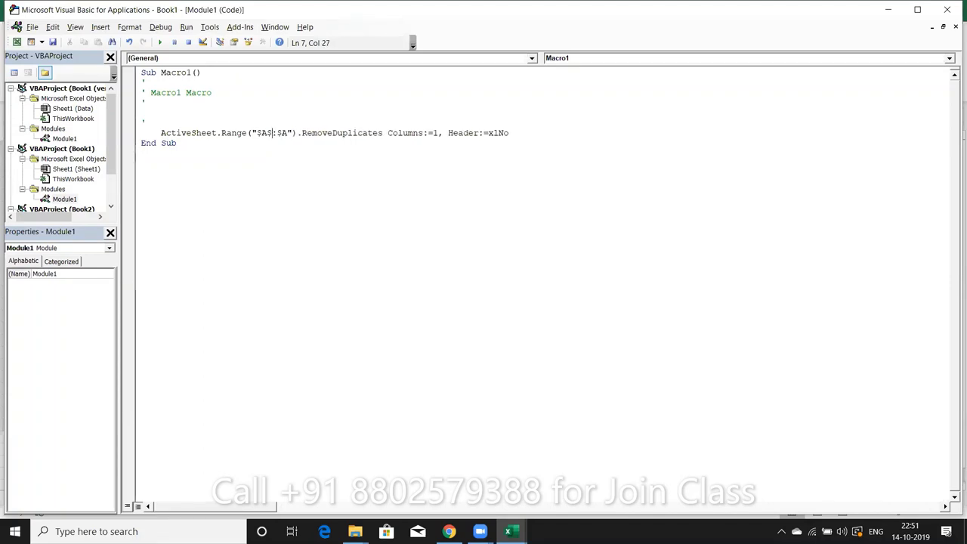
key("BackSpace")
left_click(313, 172)
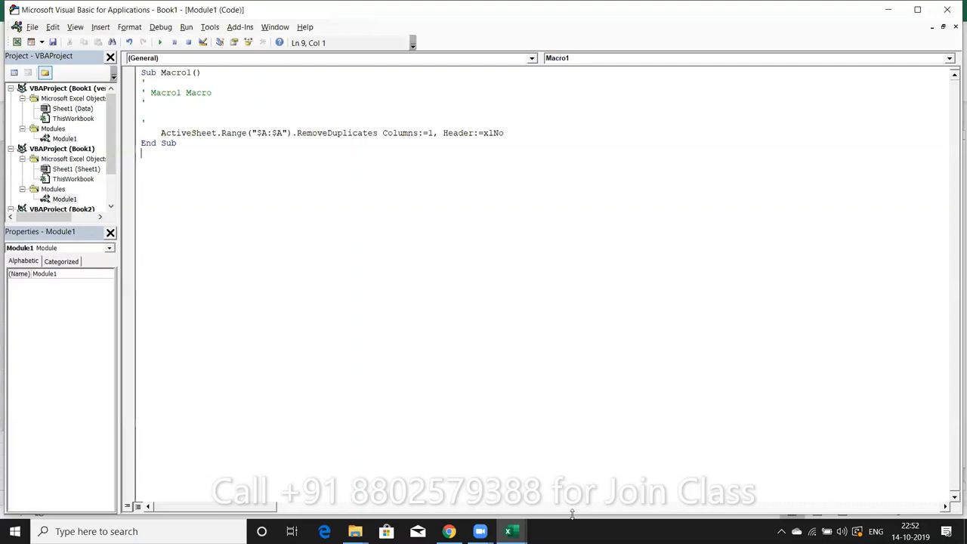
- Switch to Book1's worksheet and click an empty cell to deselect column A
left_click(510, 531)
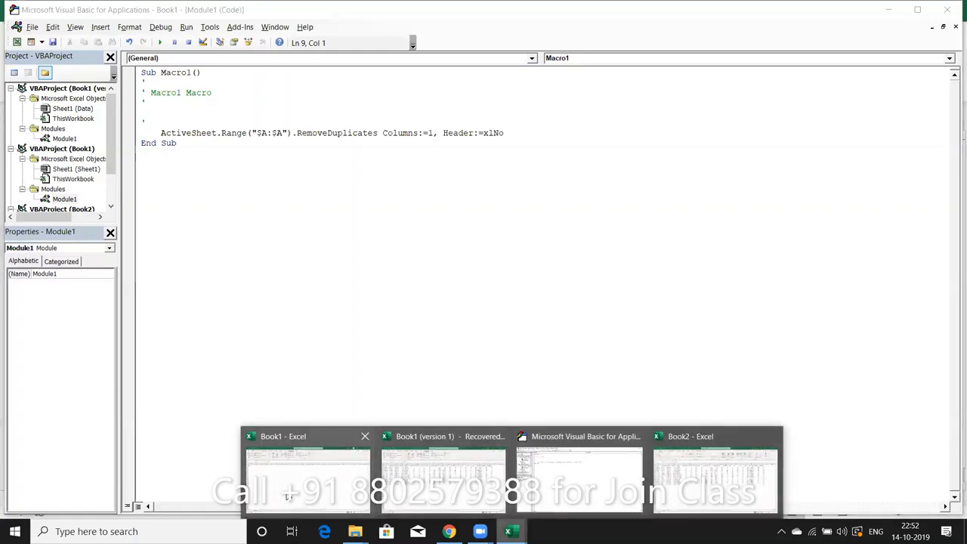
left_click(308, 454)
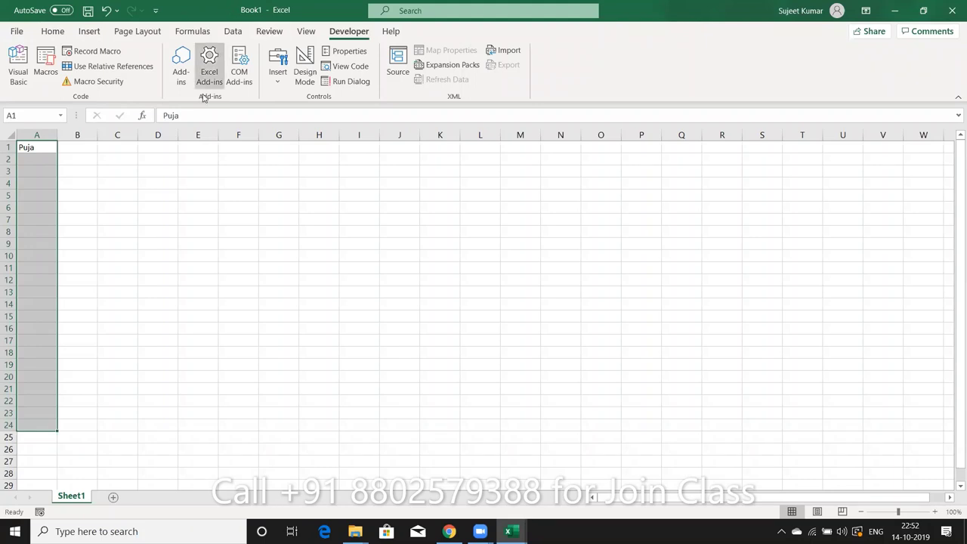
left_click(148, 169)
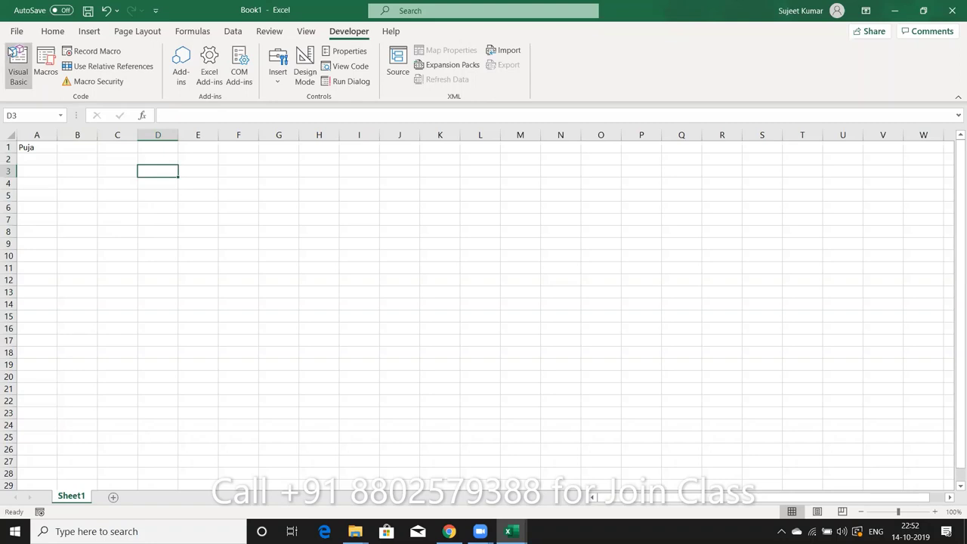
left_click(44, 34)
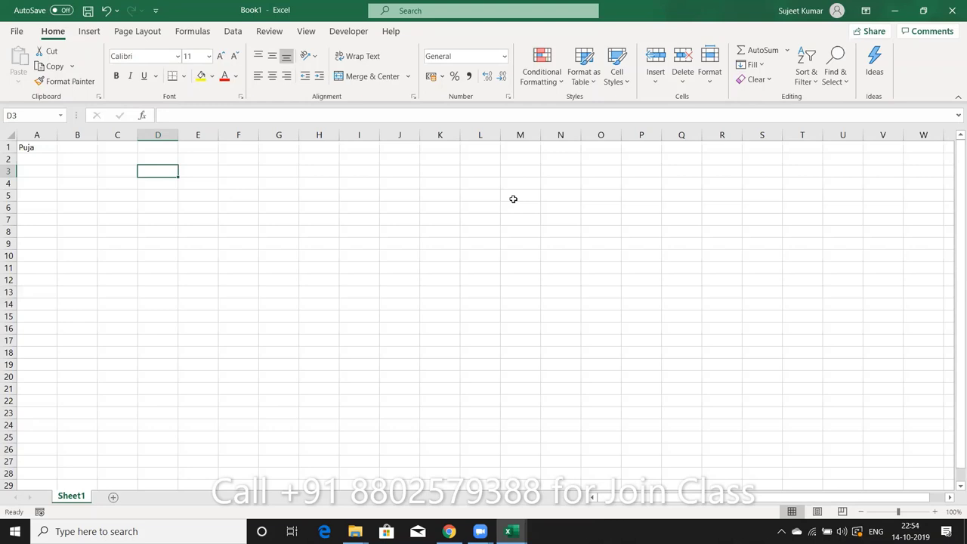
- Confirm Macro Security enables all macros, then leave Excel and bring up Zoom's End Meeting prompt
left_click(345, 34)
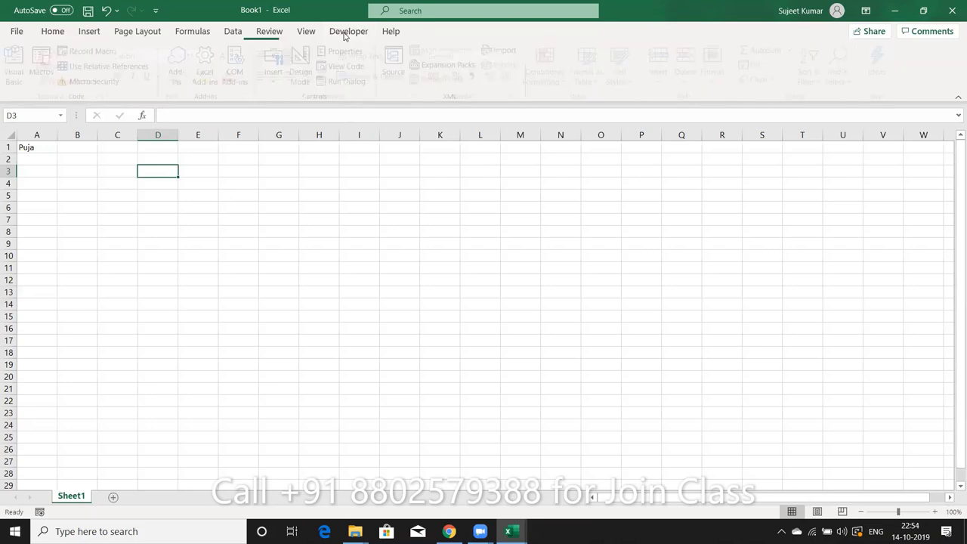
left_click(119, 82)
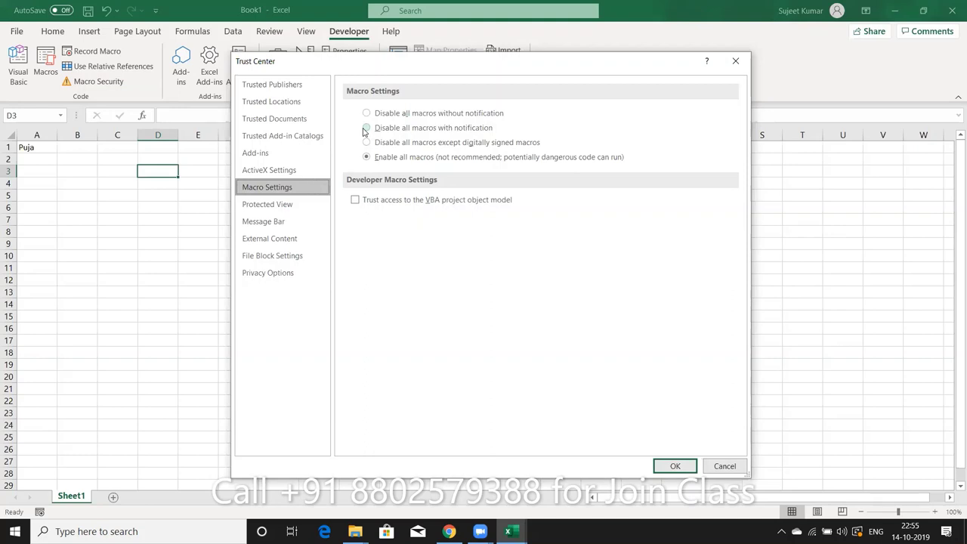
left_click(735, 62)
key("super+d")
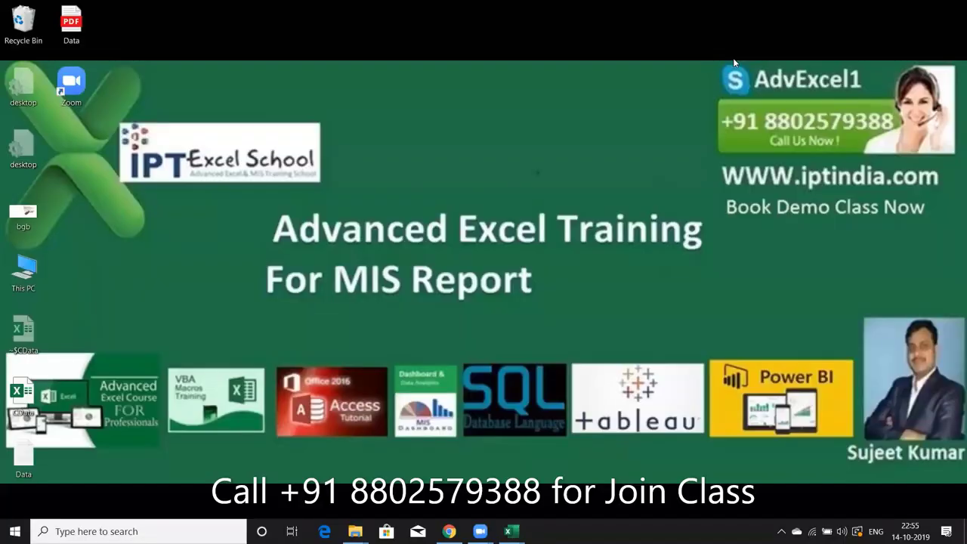
left_click(698, 17)
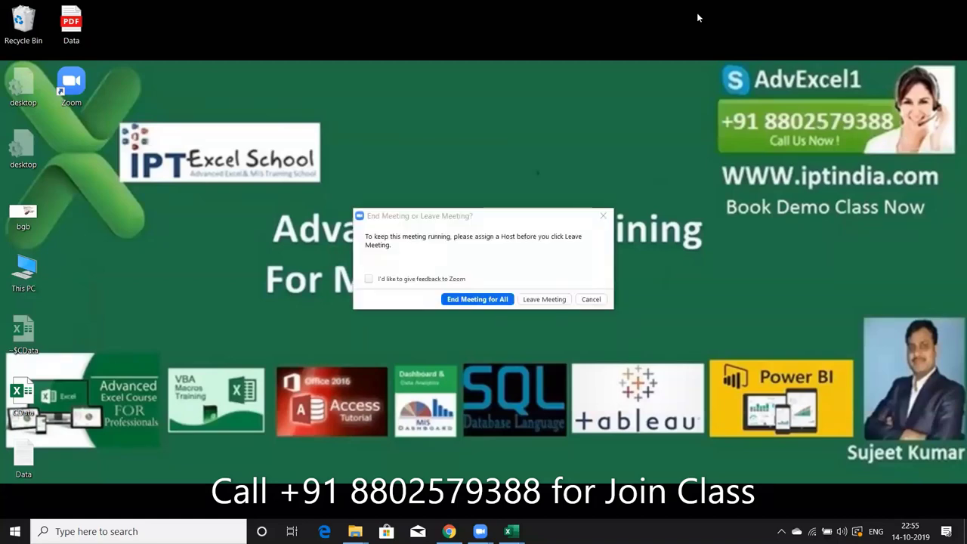